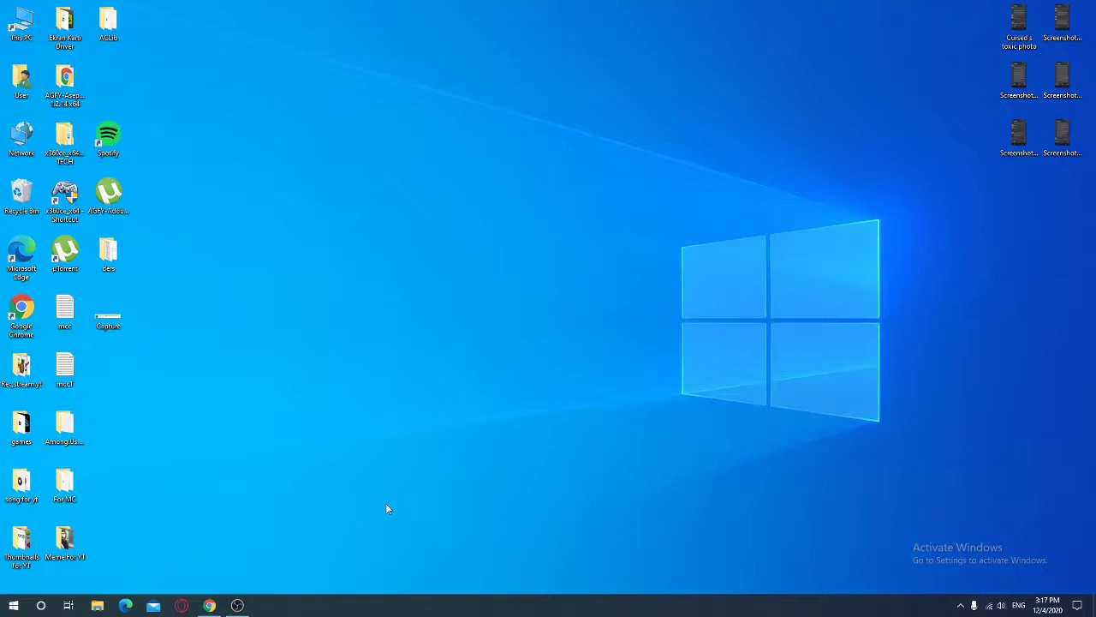
Restore the Chrome window showing the LabyMod download page from the taskbar
left_click(209, 604)
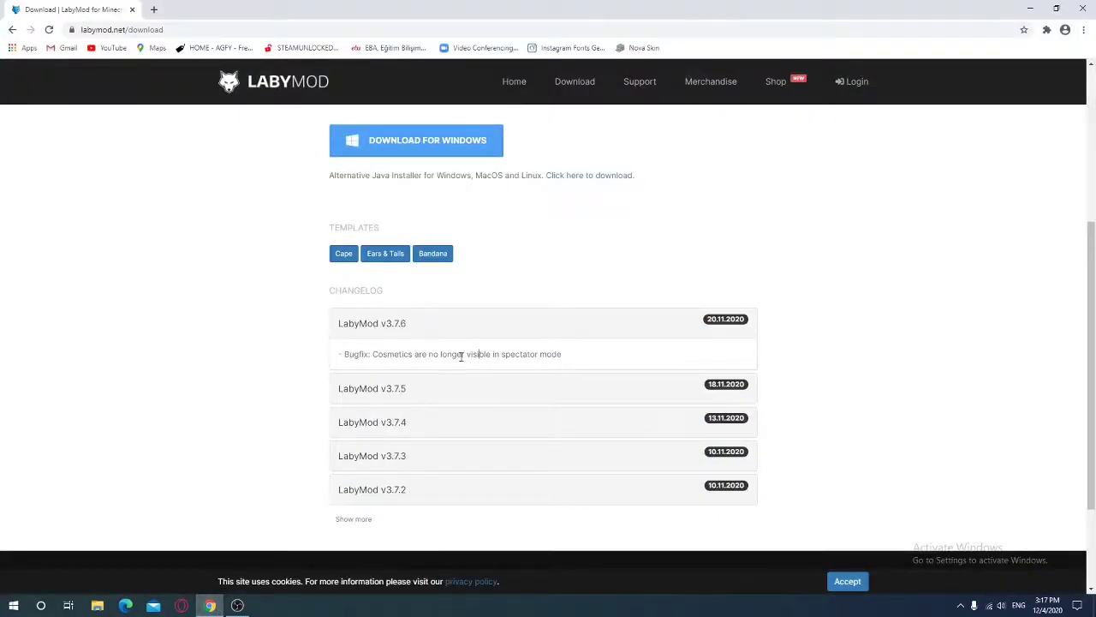
Collapse and re-expand the v3.7.6 changelog entry, then start a new empty Chrome tab
left_click(723, 322)
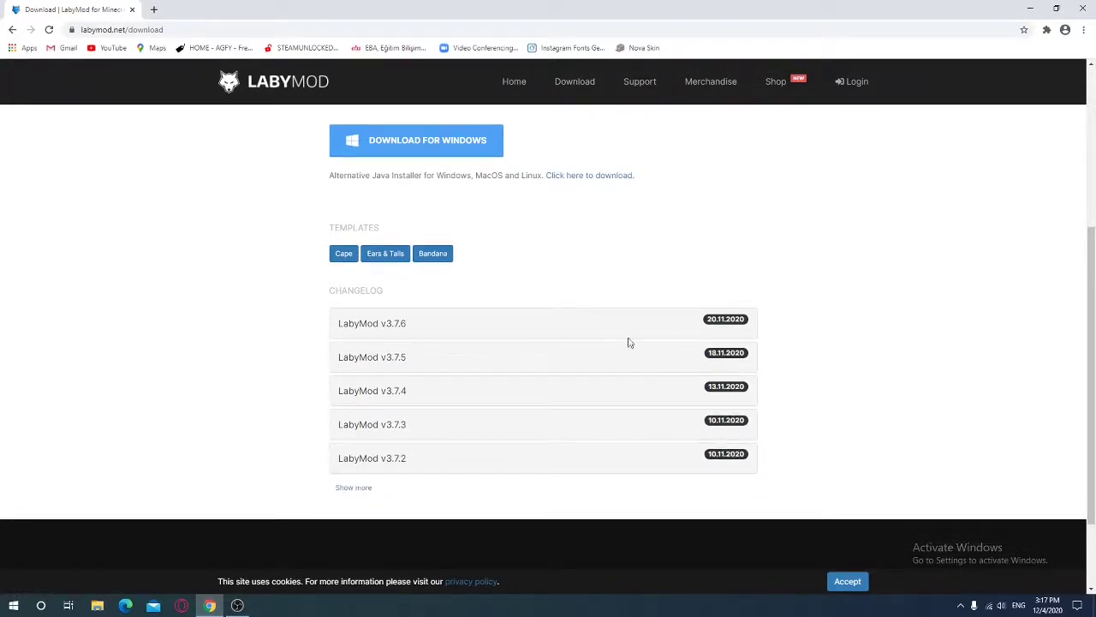
left_click(718, 324)
scroll(588, 264, "up", 3)
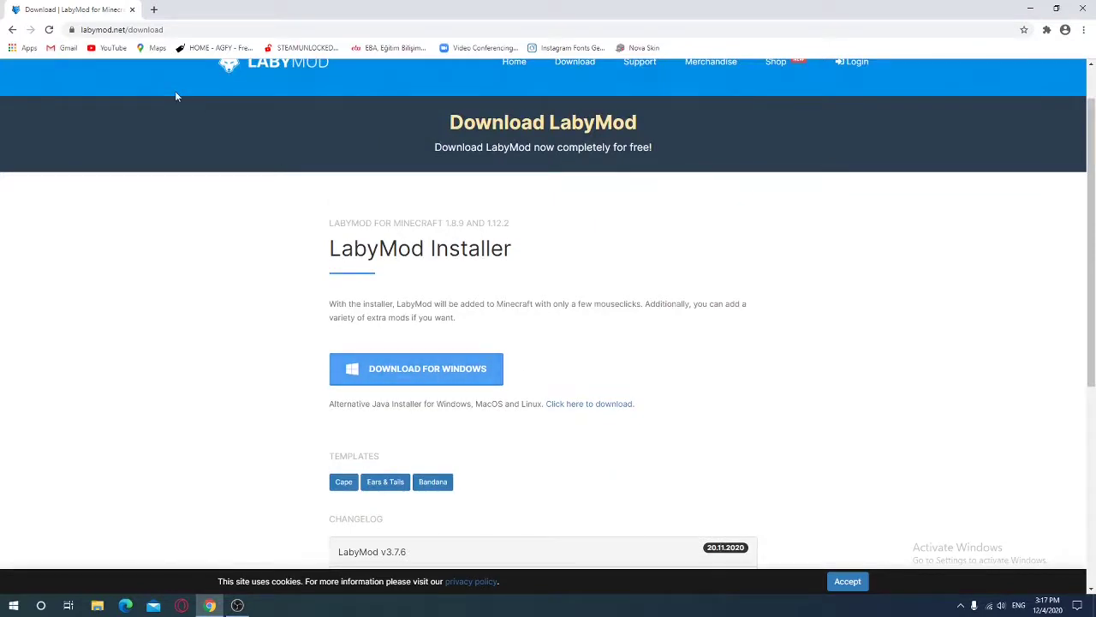
left_click(154, 12)
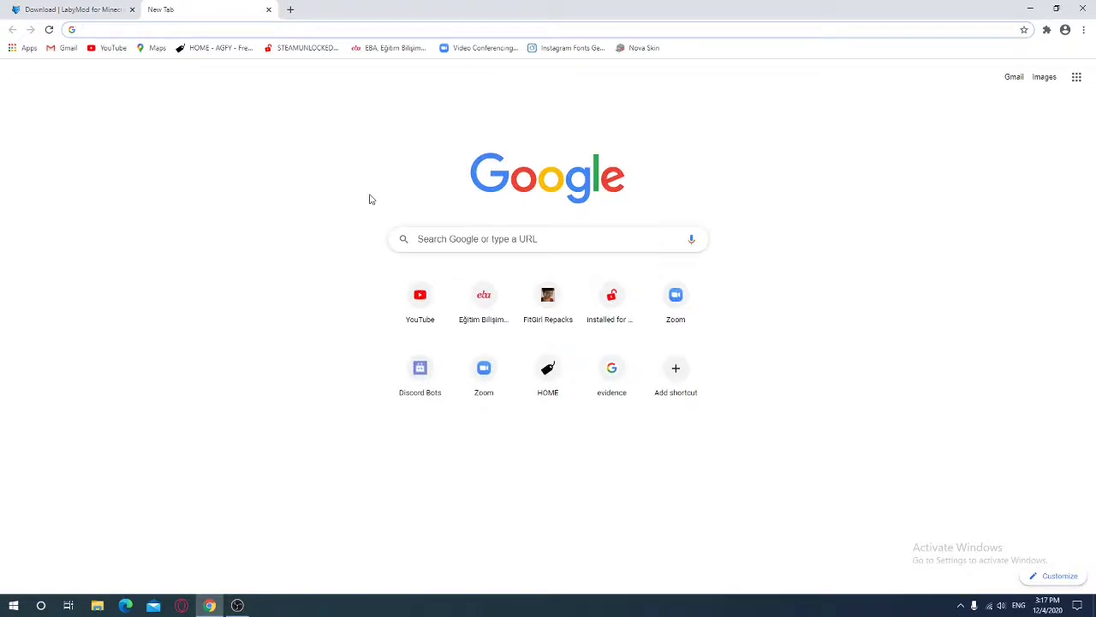
Search Google for 'loby mod' and open the Download | LabyMod for Minecraft result
type("loby mod")
key("Return")
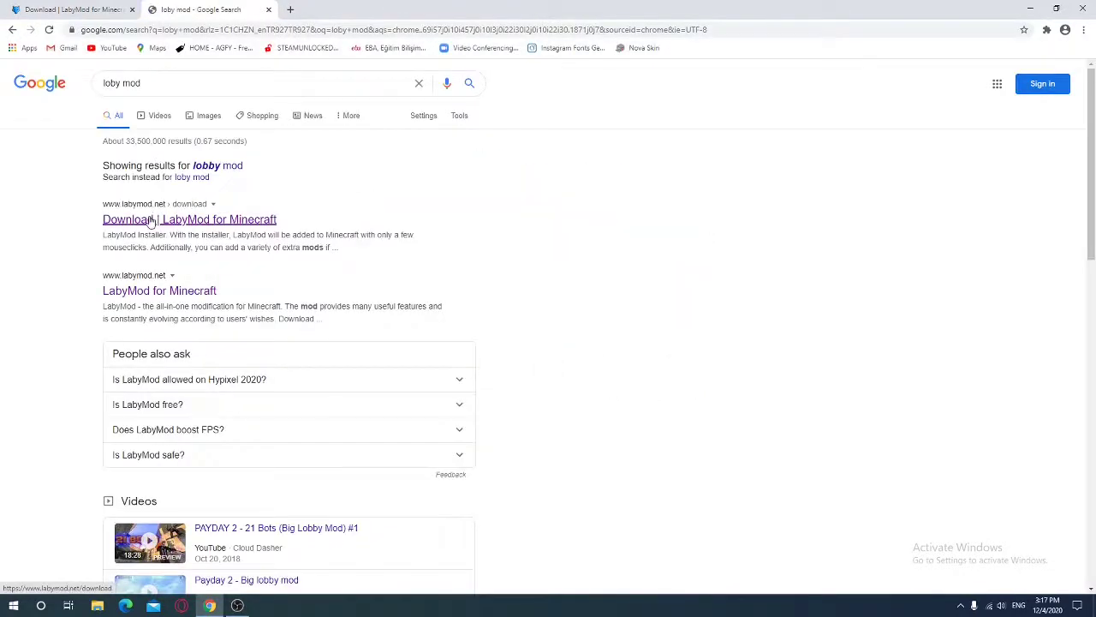
left_click(149, 221)
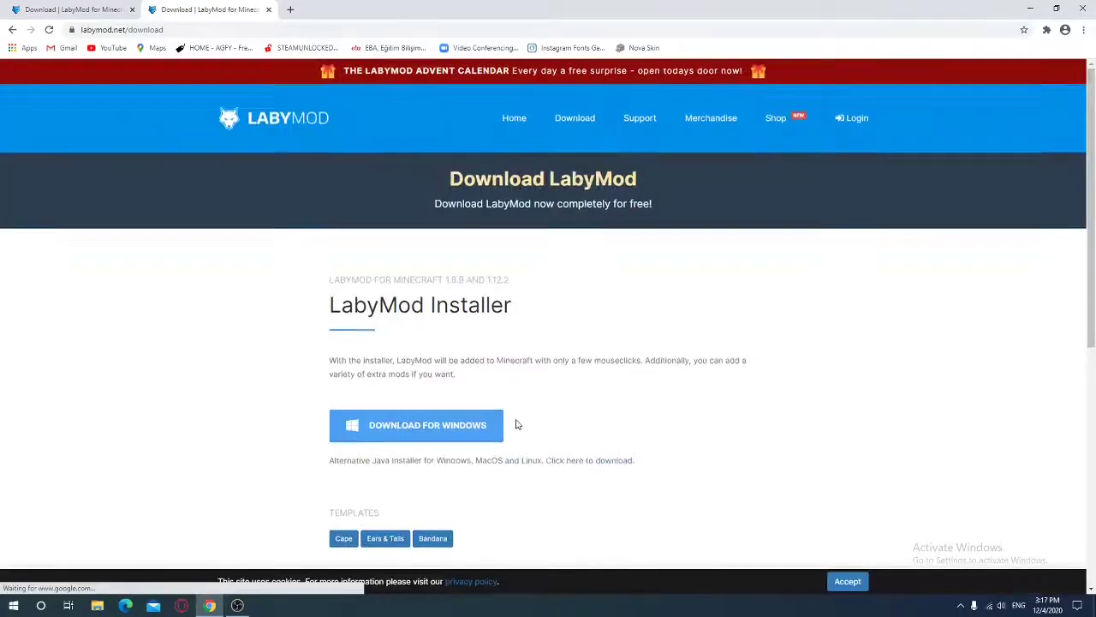
scroll(516, 424, "down", 3)
scroll(474, 351, "down", 1)
scroll(385, 257, "up", 1)
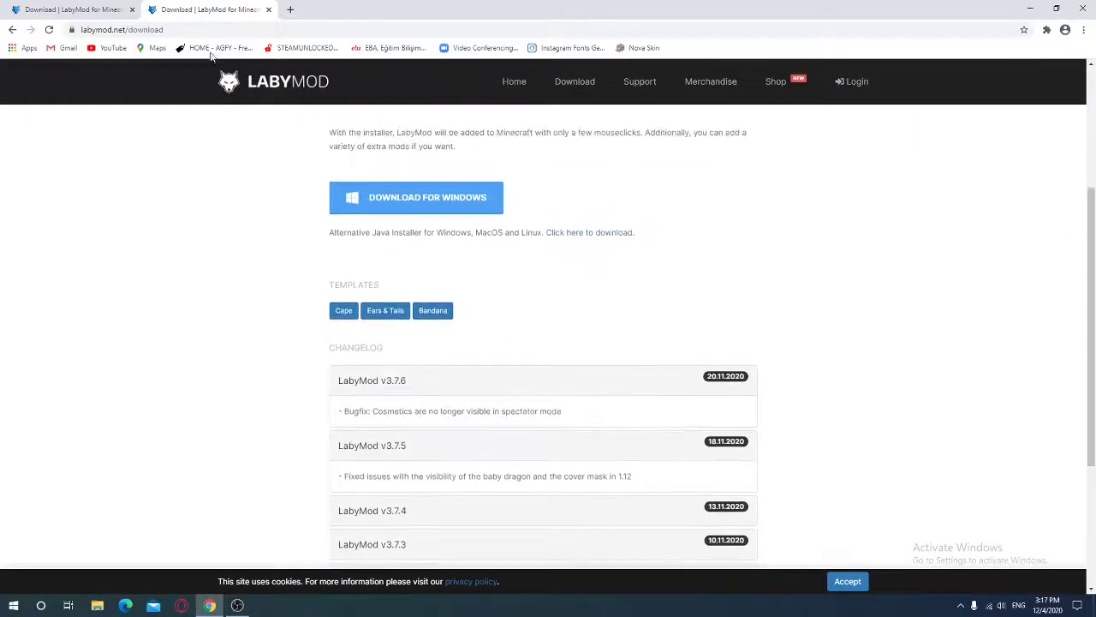
Return to the results and reach labymod.net/download via the LabyMod homepage
key("alt+Left")
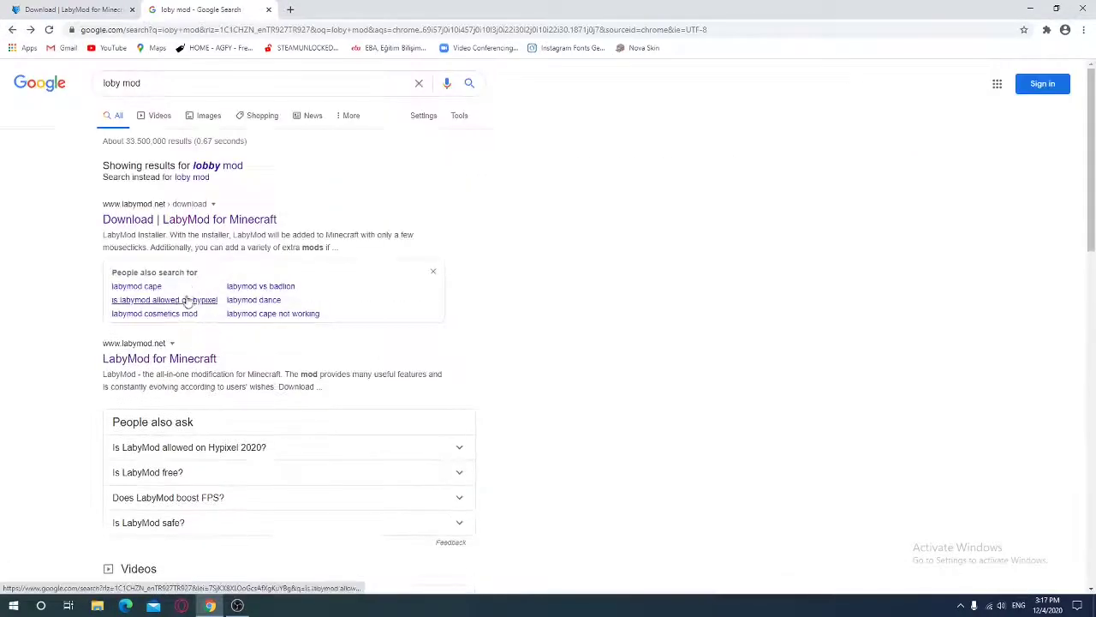
left_click(162, 358)
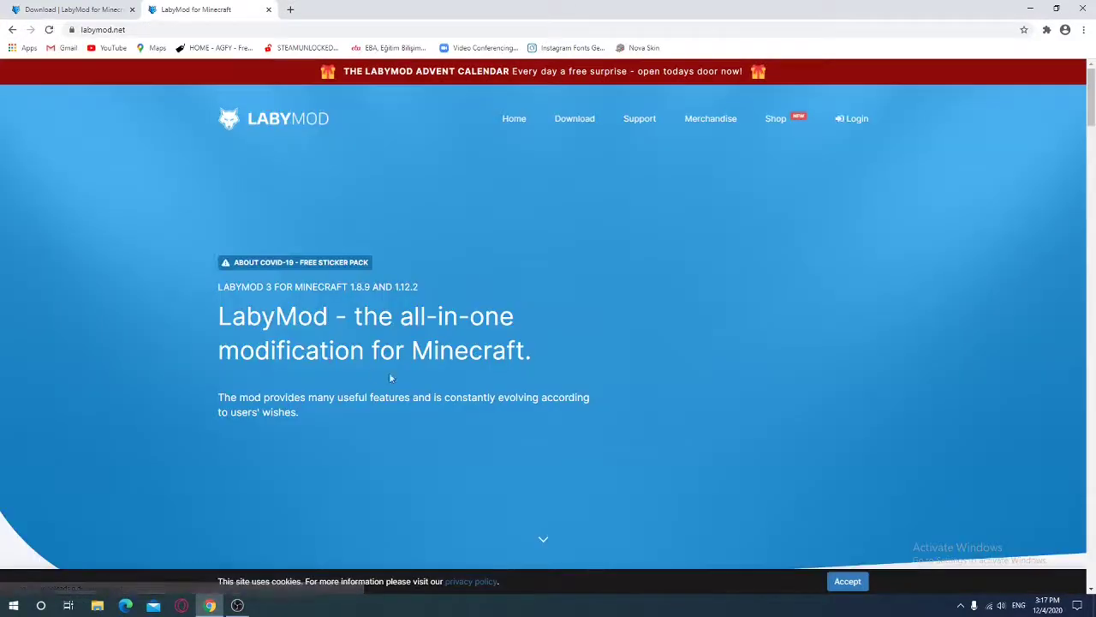
scroll(377, 382, "down", 1)
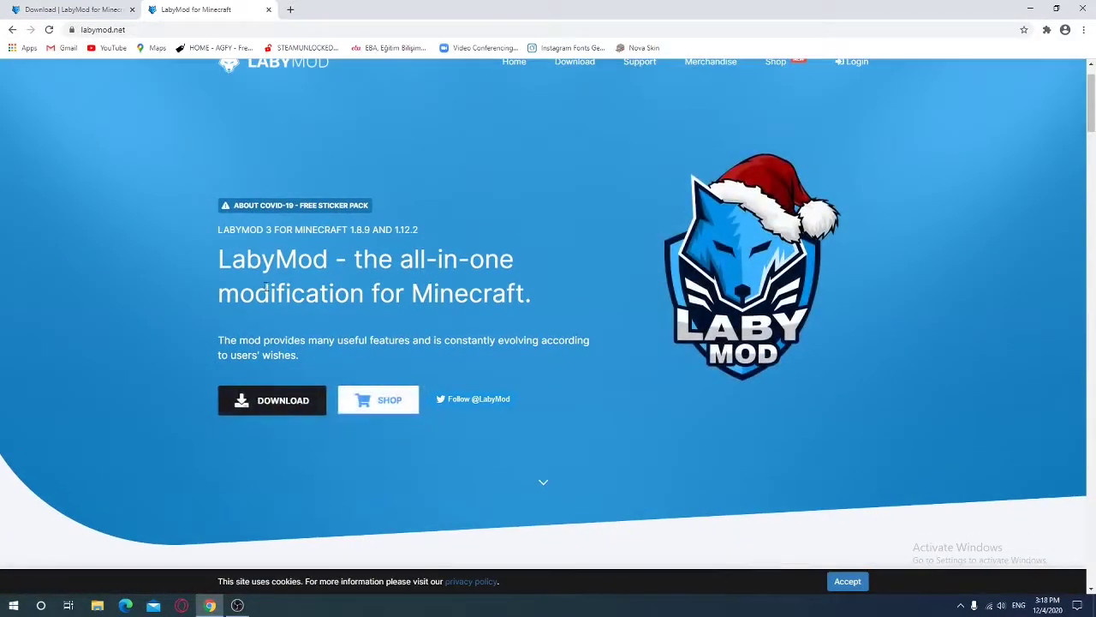
left_click(260, 401)
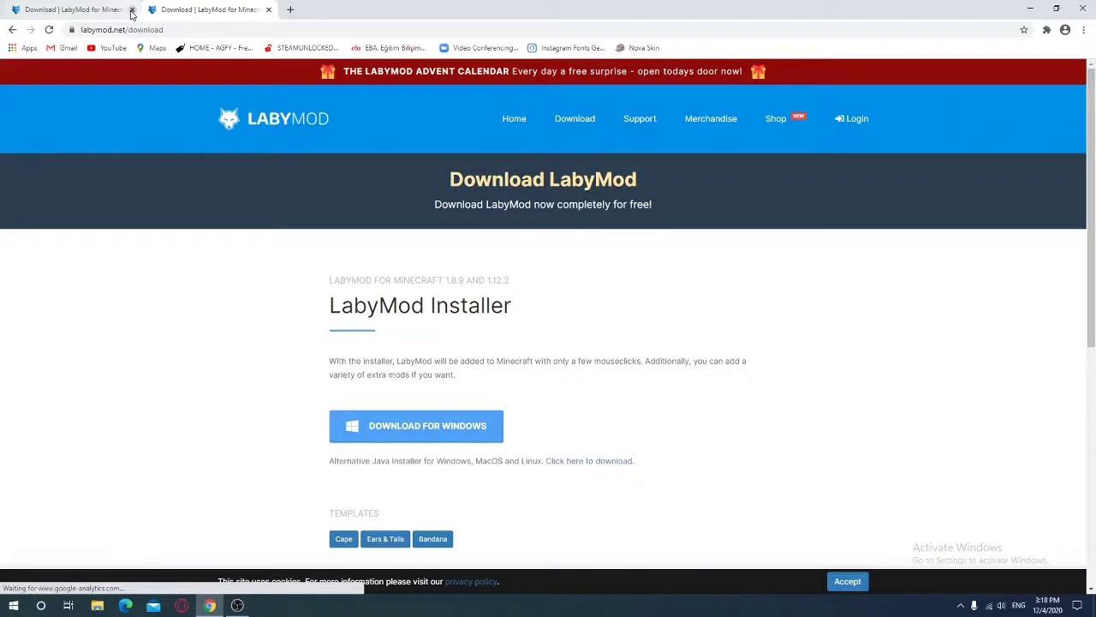
Close the older duplicate LabyMod tab and scroll down to the changelog
left_click(132, 10)
scroll(832, 488, "down", 2)
scroll(655, 488, "down", 2)
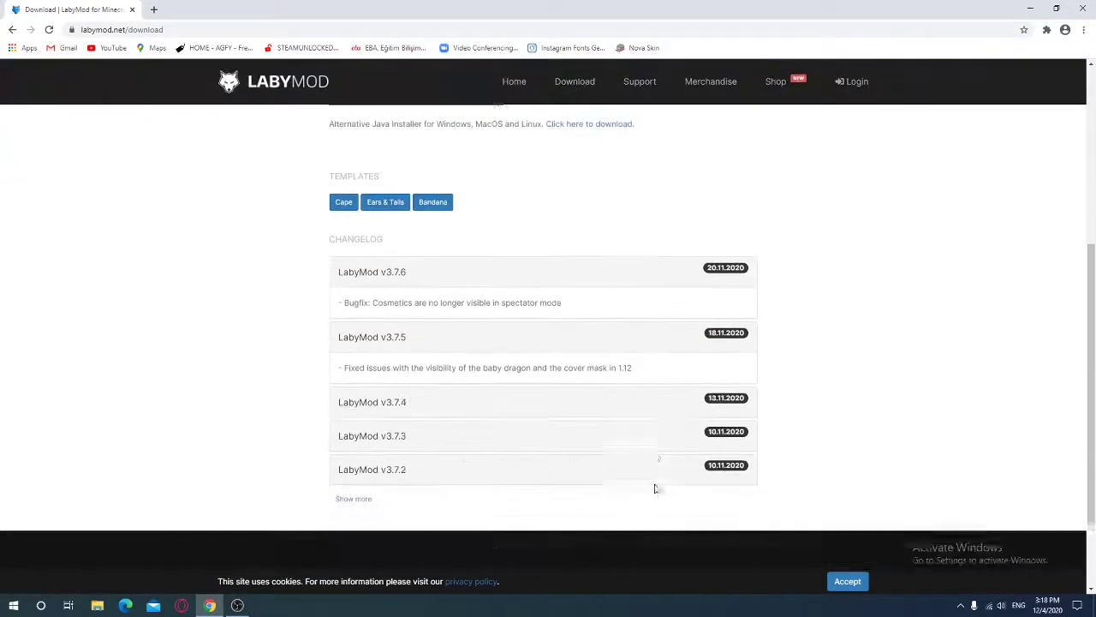
Toggle the v3.7.5 and v3.7.6 changelog entries, leaving v3.7.6 expanded
left_click(729, 332)
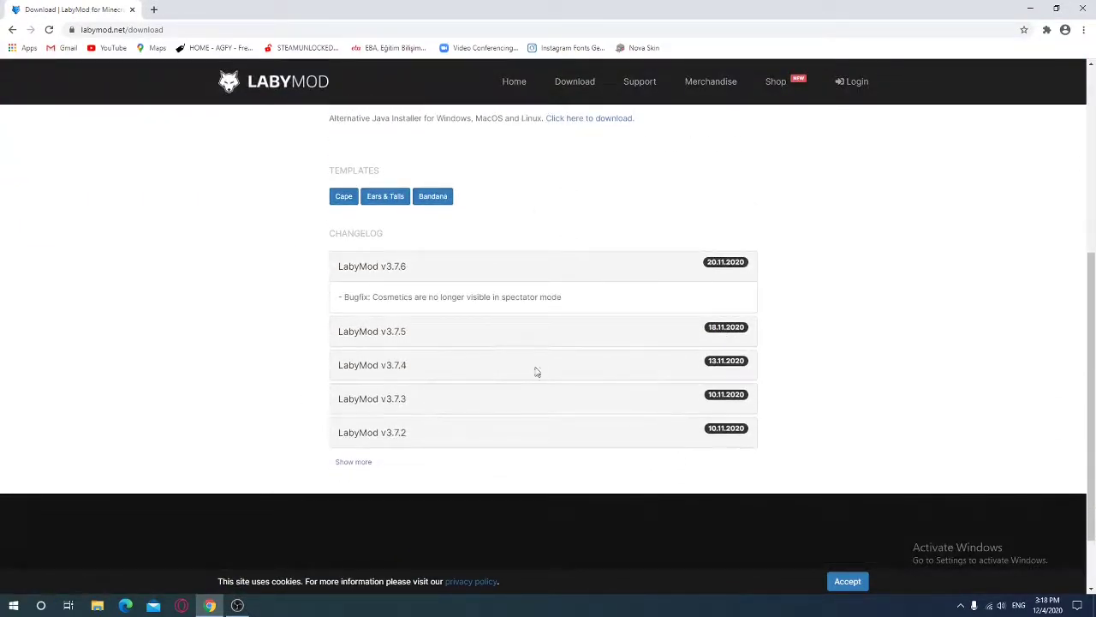
left_click(734, 269)
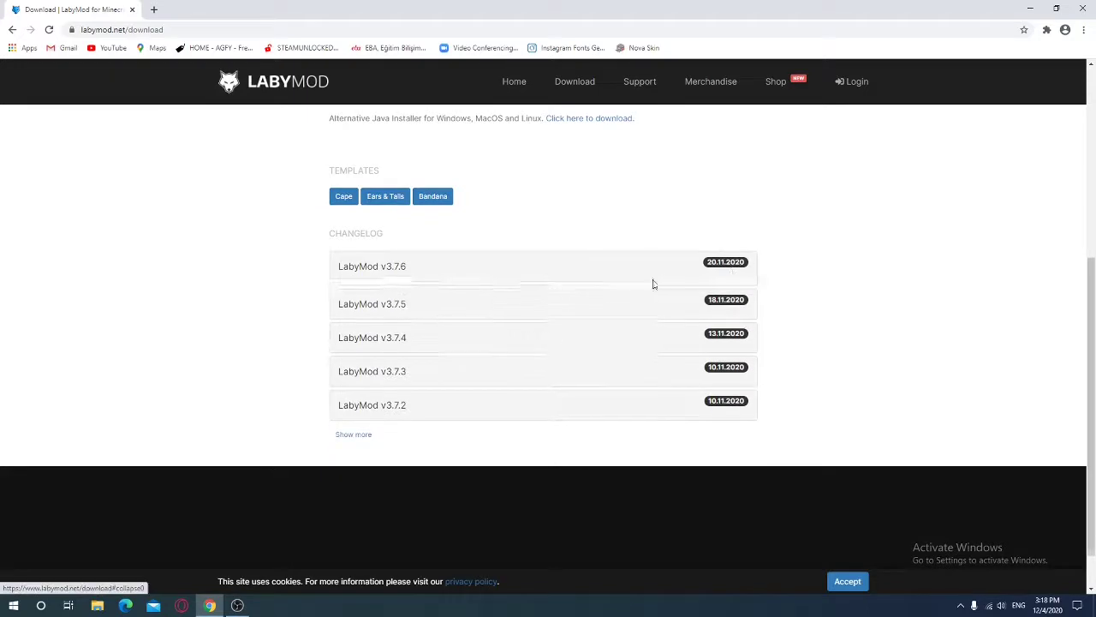
left_click(728, 274)
left_click(733, 327)
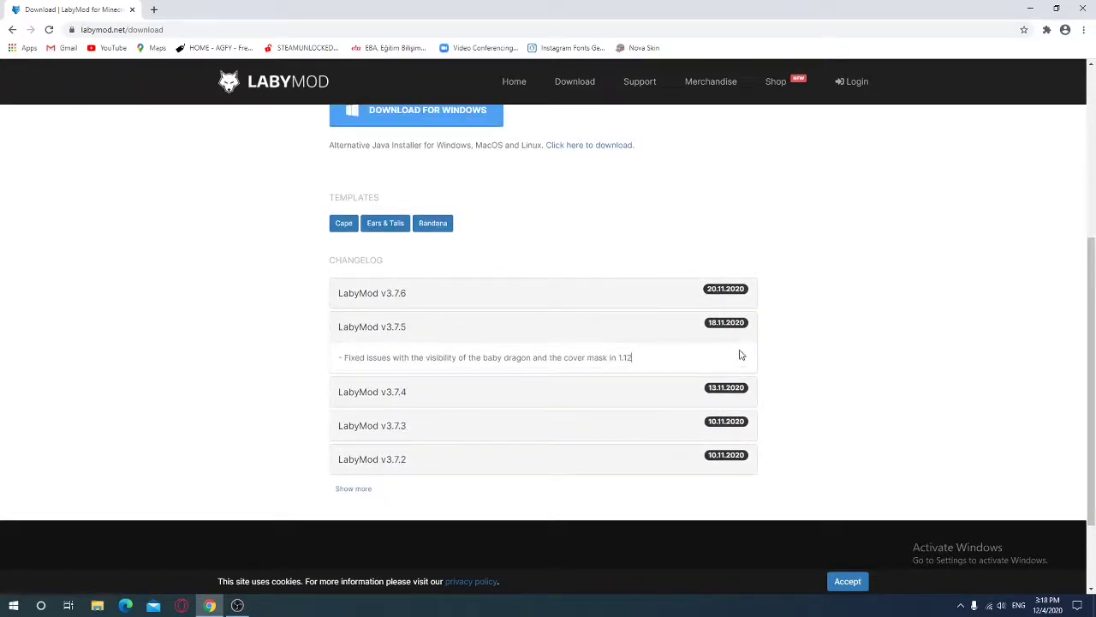
left_click(733, 293)
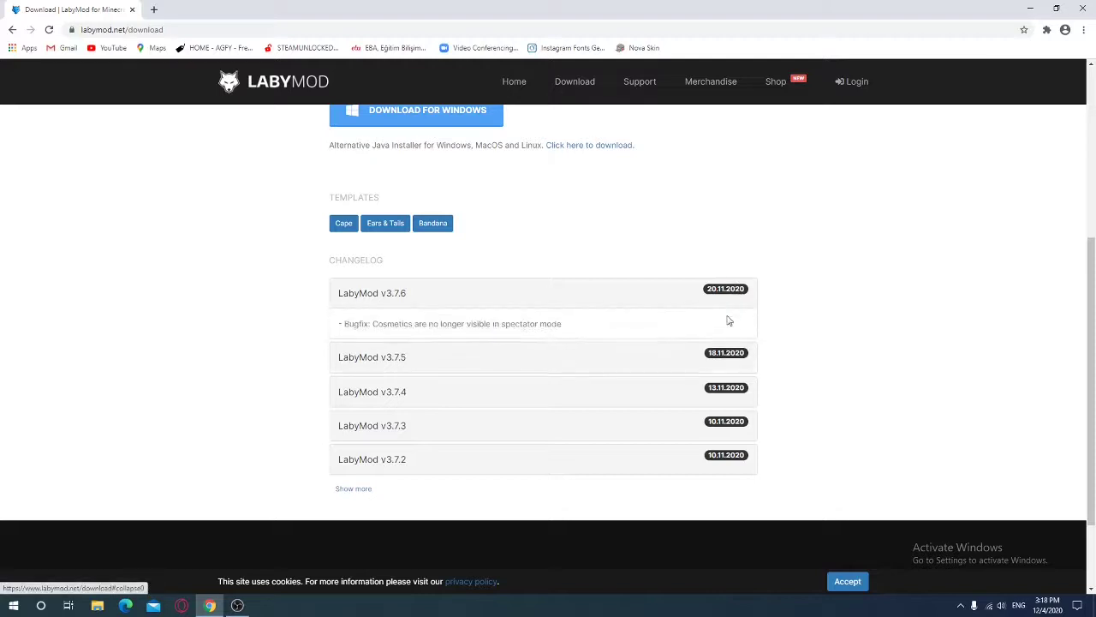
left_click(724, 350)
left_click(722, 350)
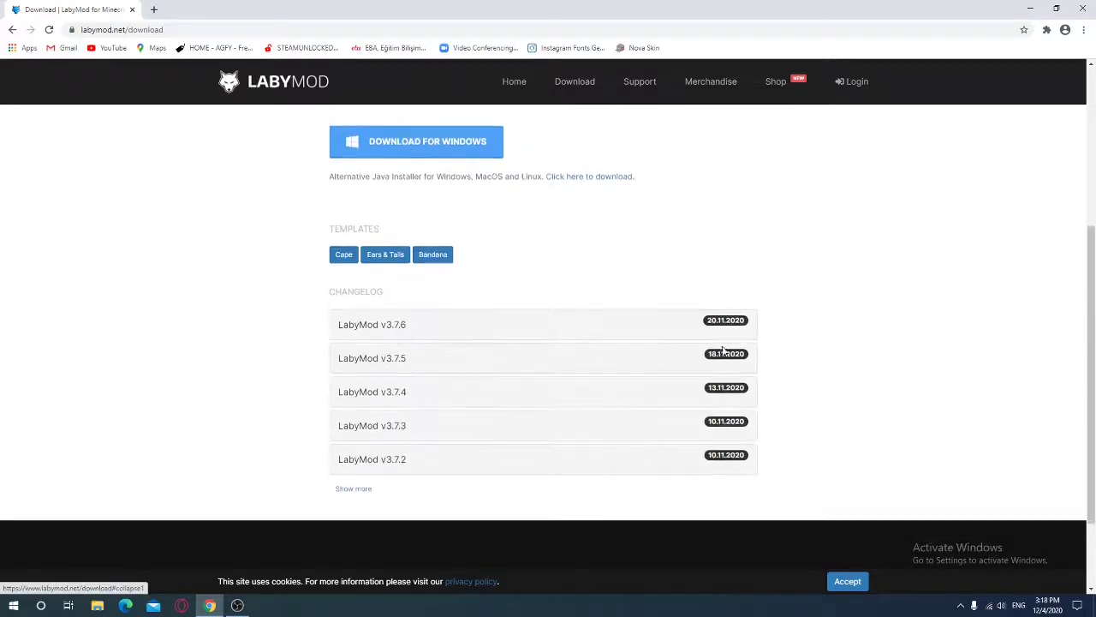
left_click(724, 321)
scroll(470, 344, "up", 1)
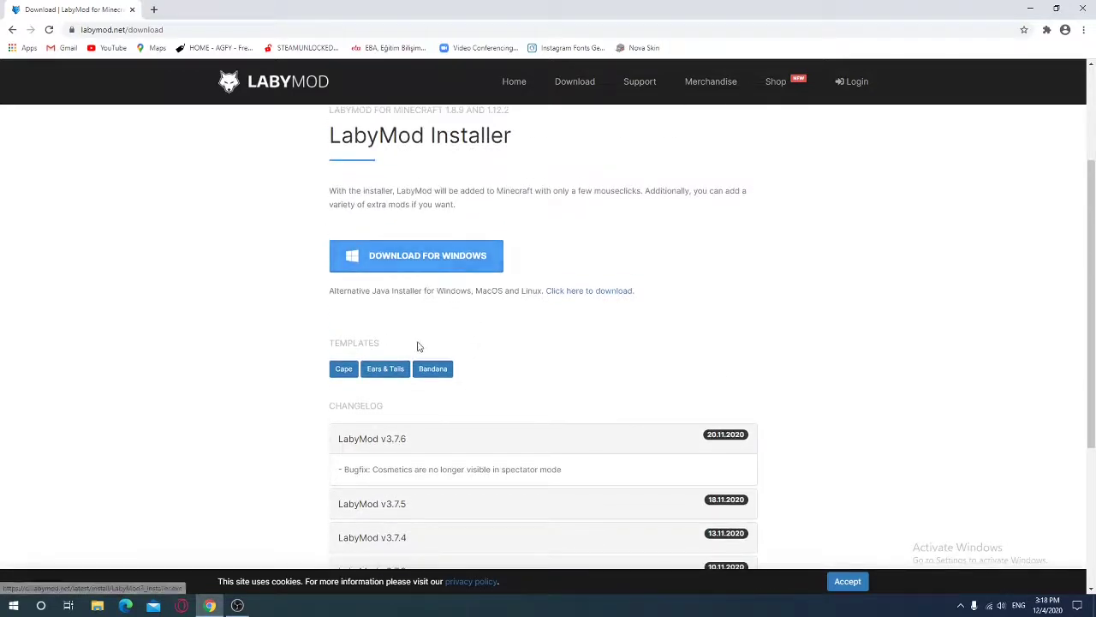
Download LabyMod3_Installer.exe for Windows, move it onto the desktop, and minimize Chrome
left_click(426, 267)
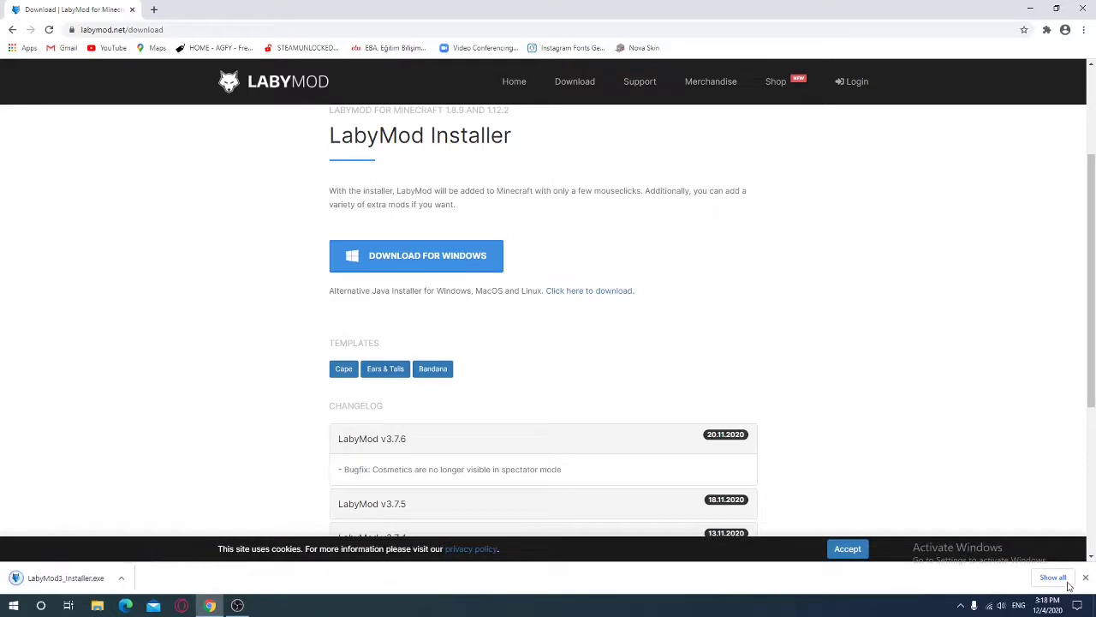
left_click(1057, 8)
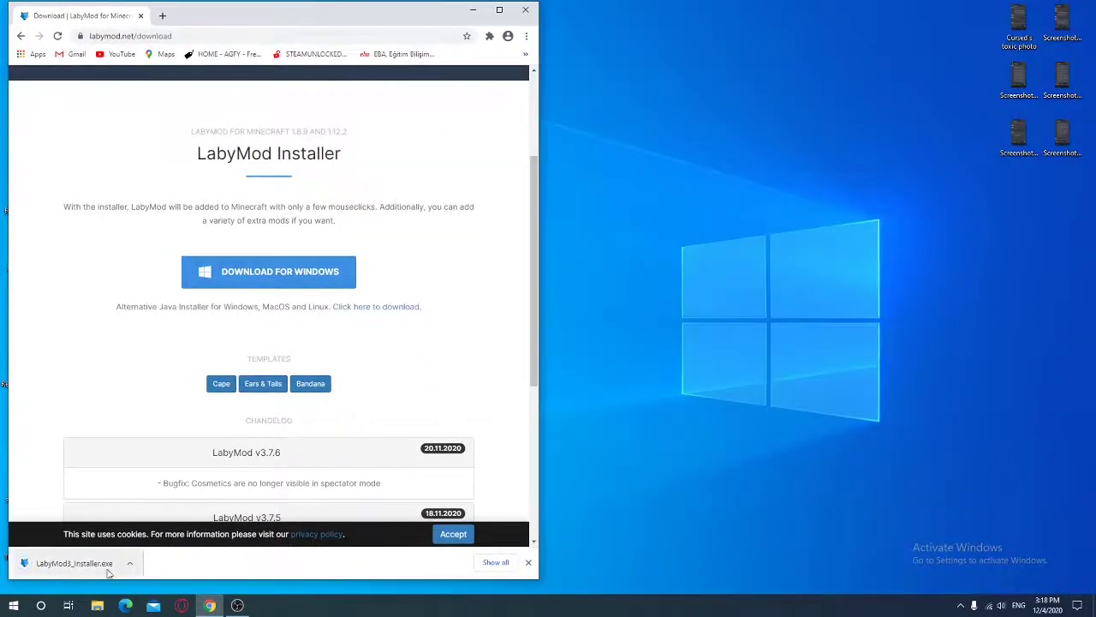
left_click_drag(73, 567, 644, 412)
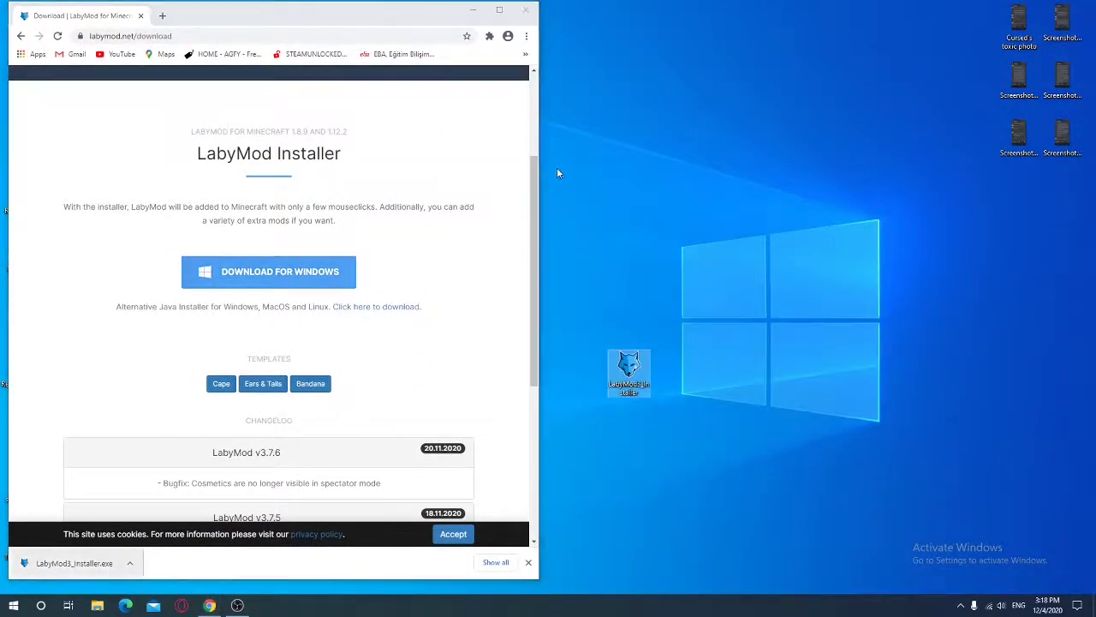
left_click(473, 11)
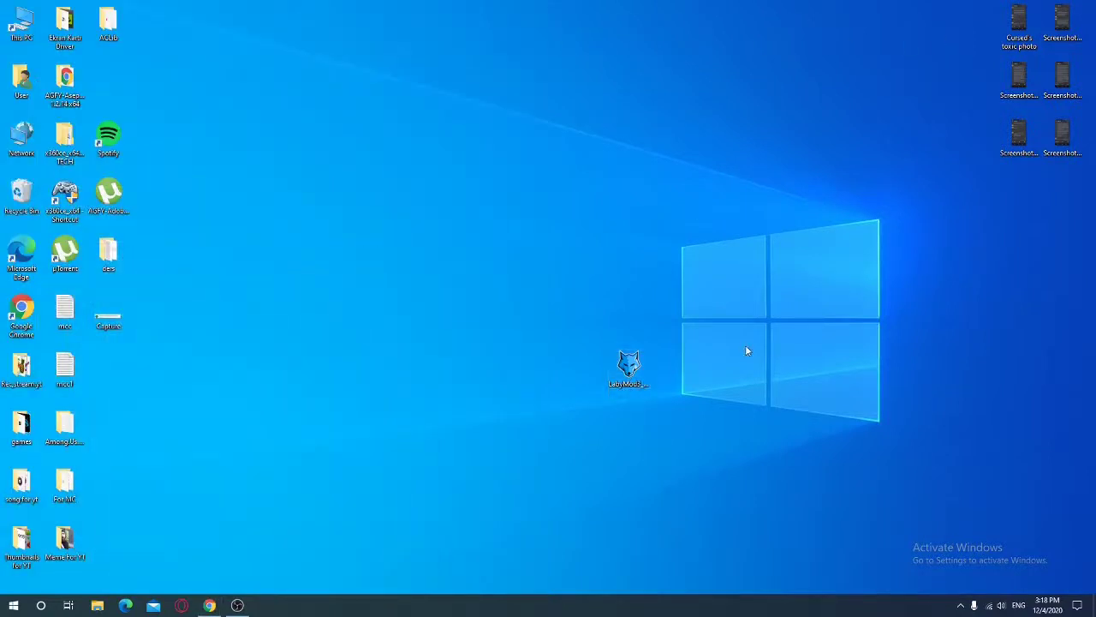
Launch LabyMod3_Installer.exe and keep Minecraft version 1.8.9
double_click(632, 377)
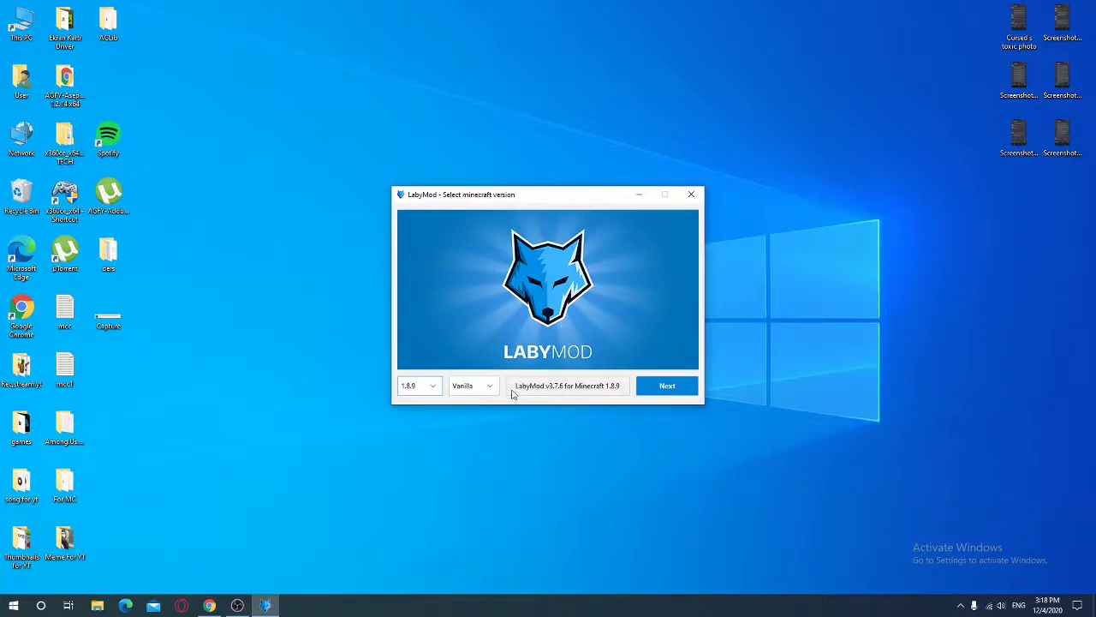
left_click(433, 387)
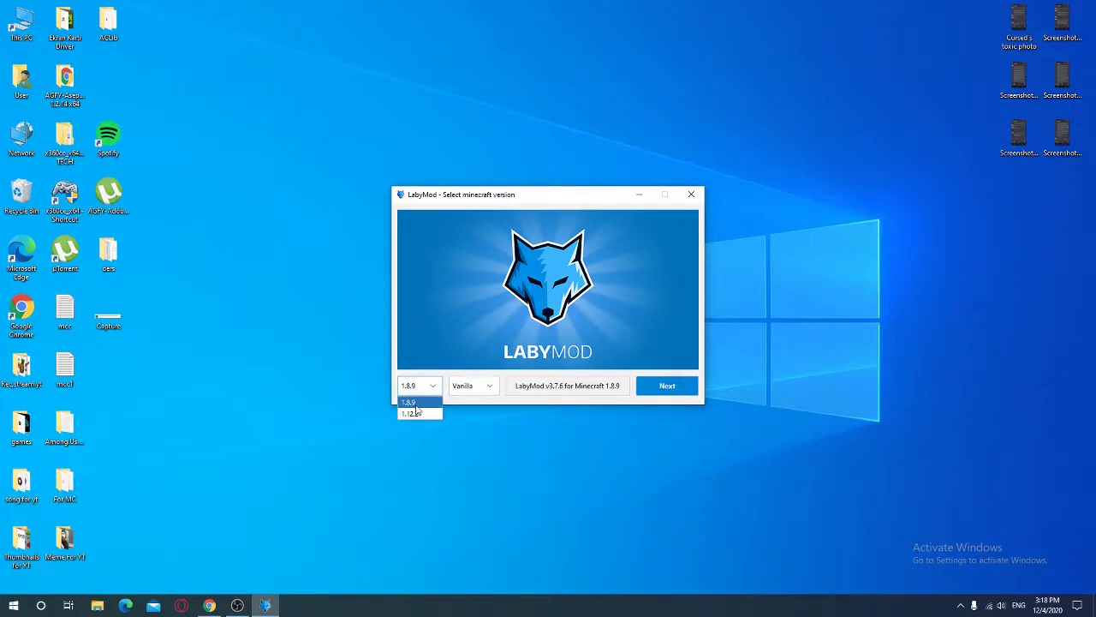
left_click(480, 386)
Try Forge, settle on the Vanilla variant, and continue to the addons page
left_click(482, 387)
left_click(482, 386)
left_click(476, 387)
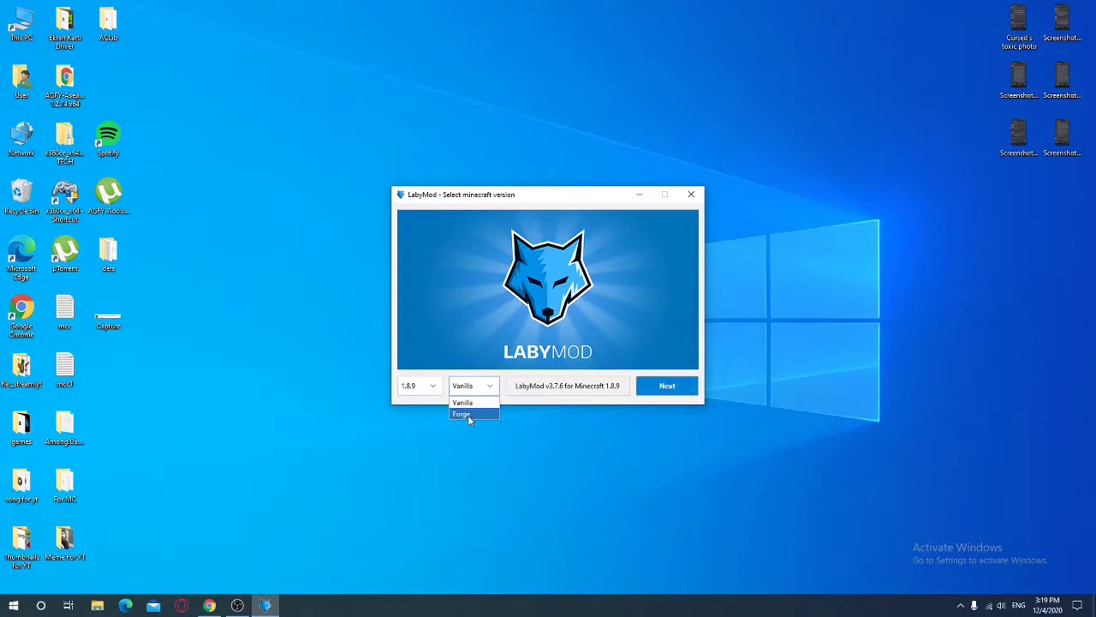
left_click(469, 416)
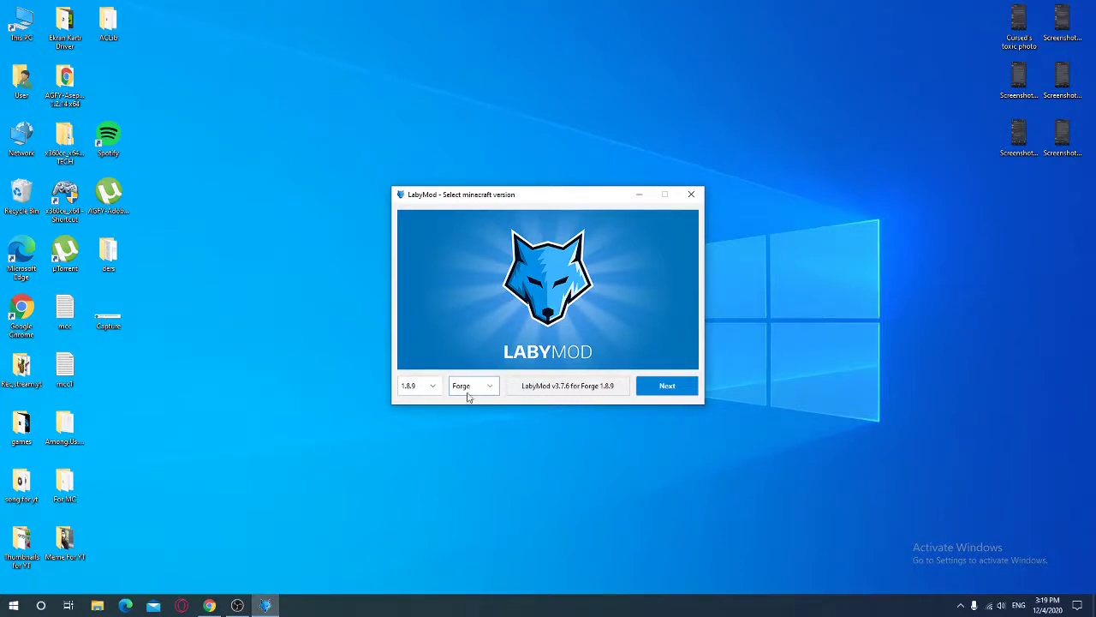
left_click(471, 393)
left_click(478, 401)
left_click(482, 386)
left_click(617, 406)
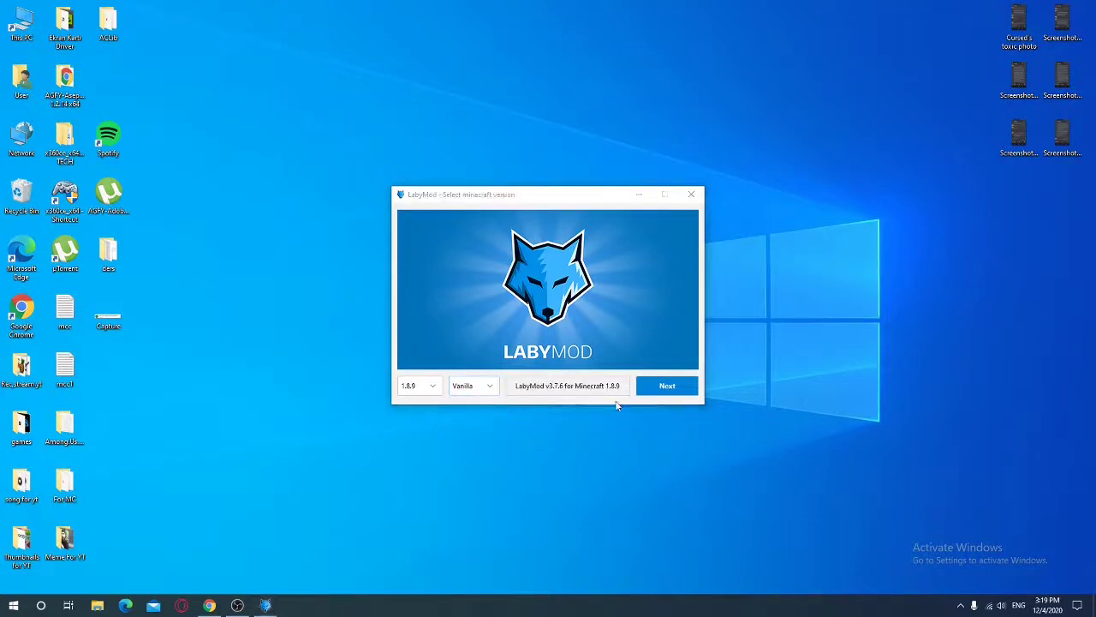
left_click(599, 394)
left_click(644, 387)
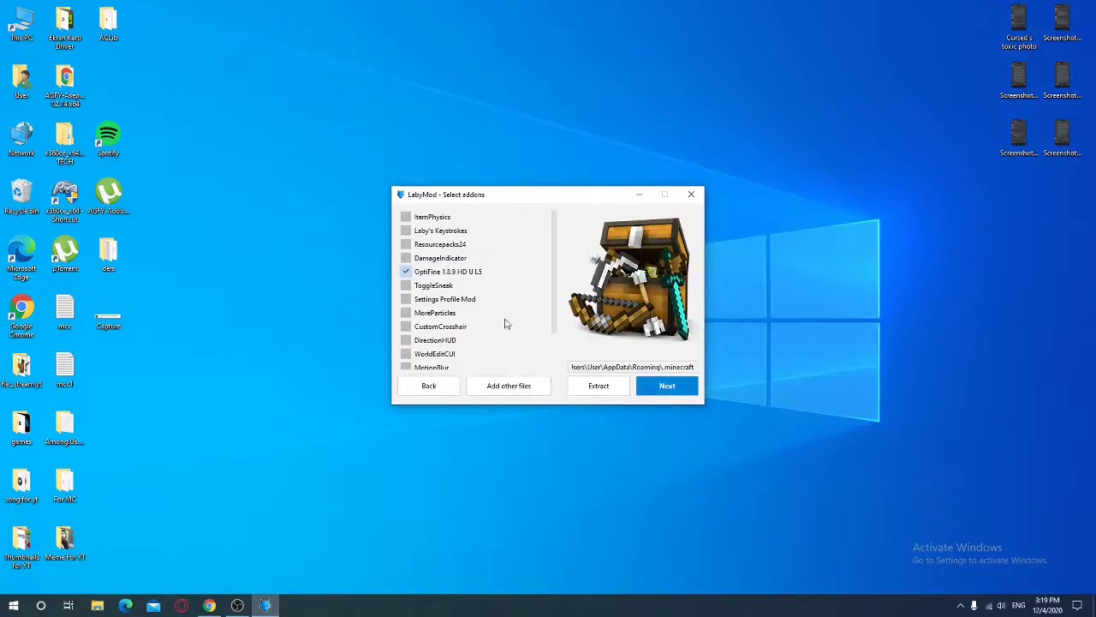
Tick ItemPhysics, Keystrokes, Resourcepacks24, DamageIndicator, ToggleSneak, Settings Profile, MoreParticles, CustomCrosshair, DirectionHUD
left_click(406, 217)
left_click(406, 230)
left_click(406, 244)
left_click(406, 258)
left_click(406, 285)
left_click(406, 299)
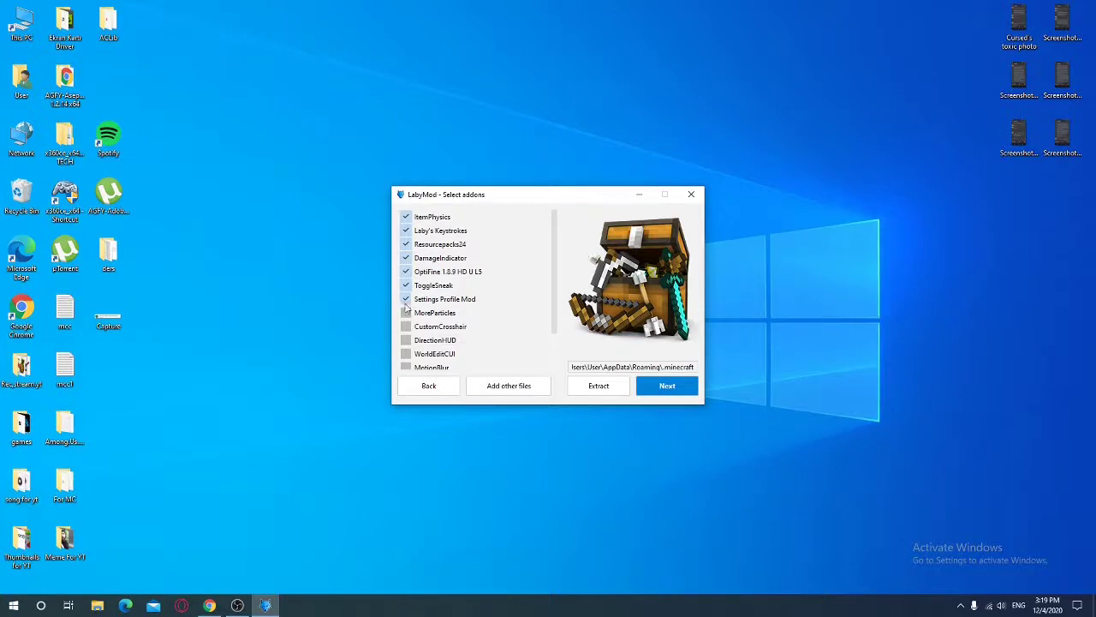
left_click(406, 312)
left_click(406, 326)
left_click(406, 340)
Tick WorldEditCUI, MotionBlur, VoiceChat, Laby's Minimap and Custom Main Menu
left_click(406, 354)
left_click(406, 367)
scroll(491, 320, "down", 3)
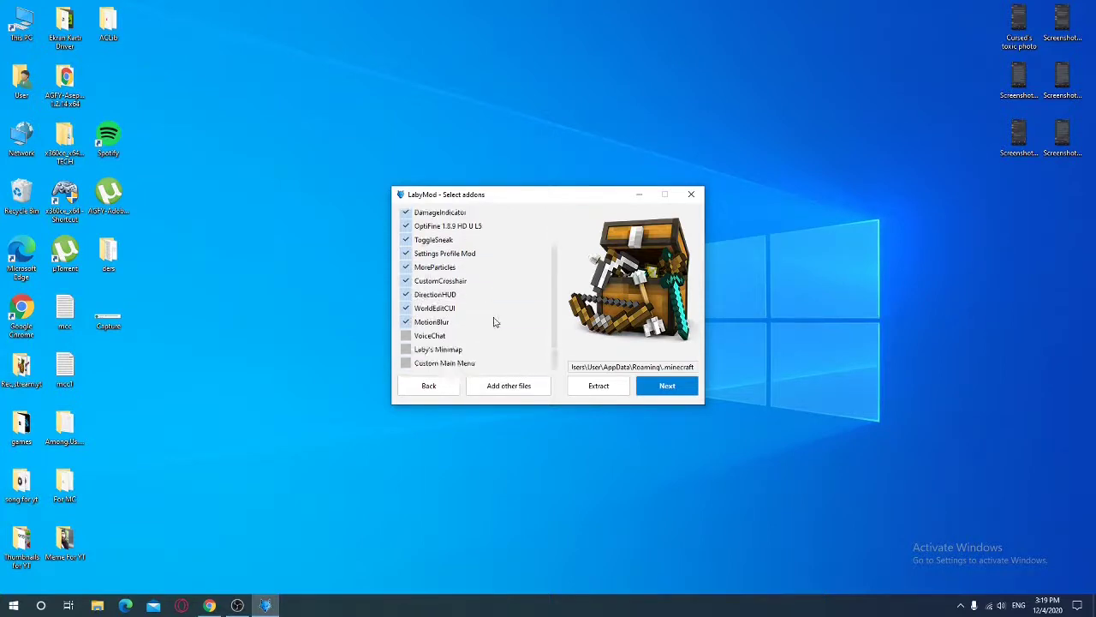
left_click(407, 336)
left_click(407, 350)
left_click(410, 362)
Agree to the LabyMod End-User License Agreement and start the installation
left_click(688, 392)
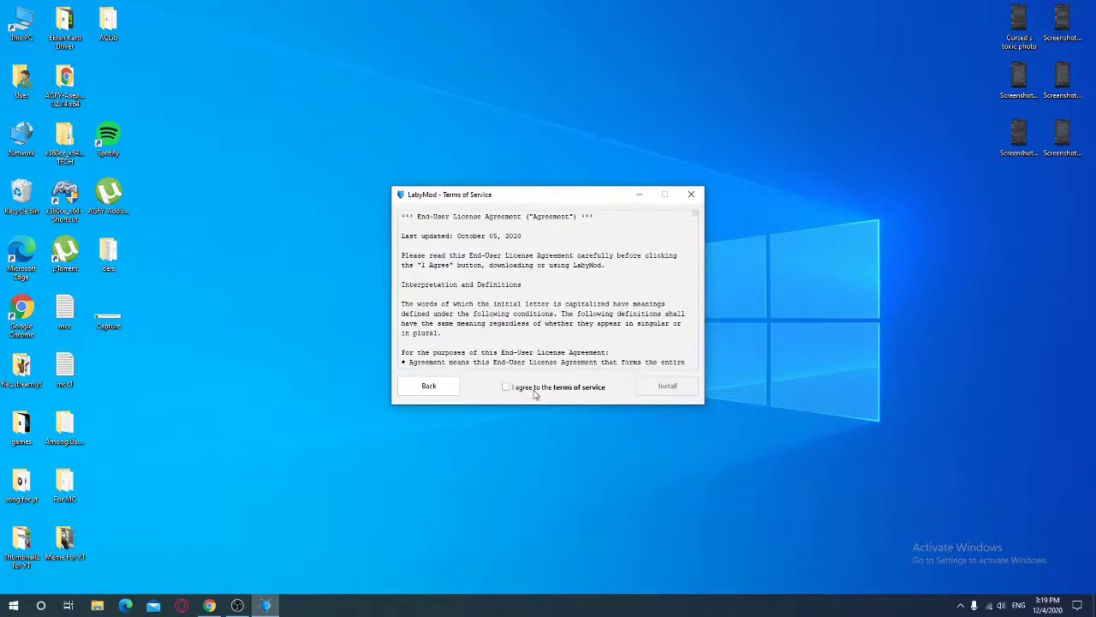
scroll(561, 280, "down", 3)
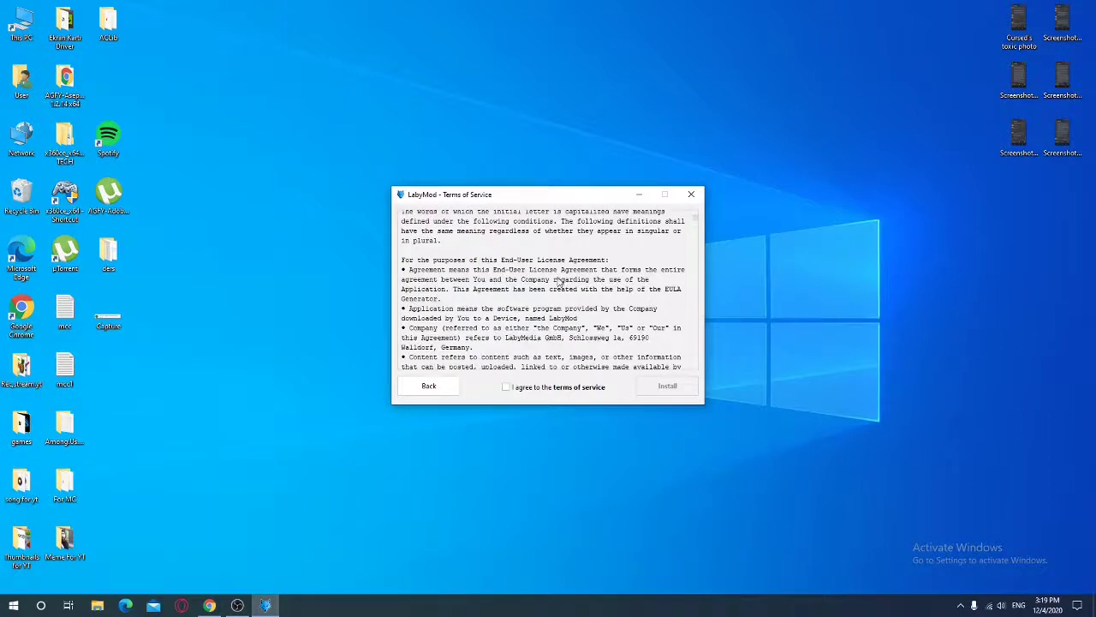
scroll(542, 296, "down", 2)
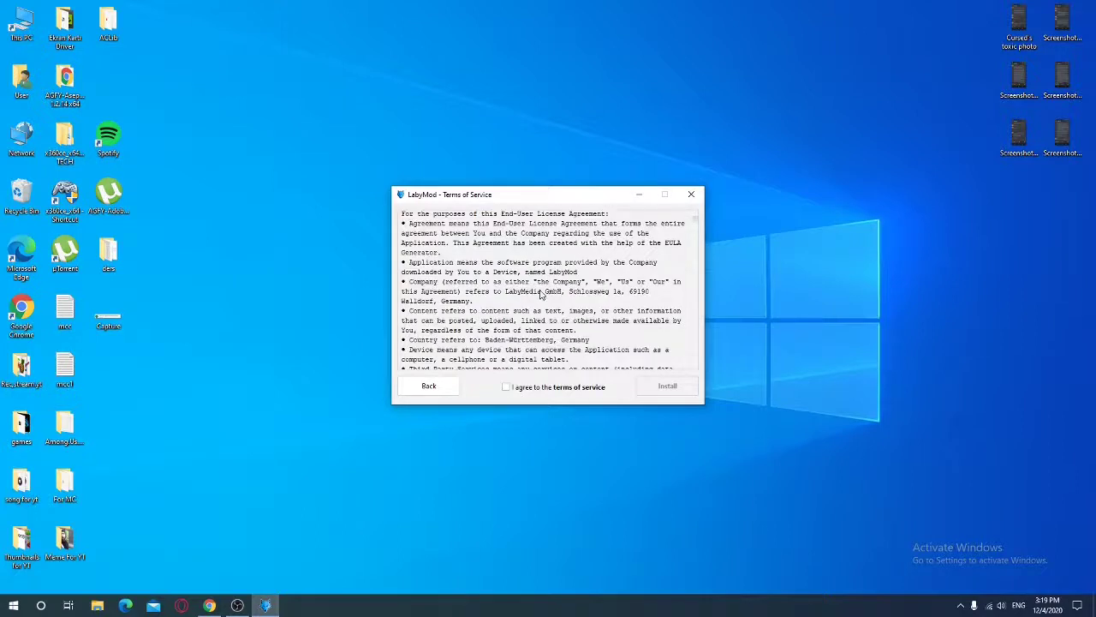
left_click(534, 387)
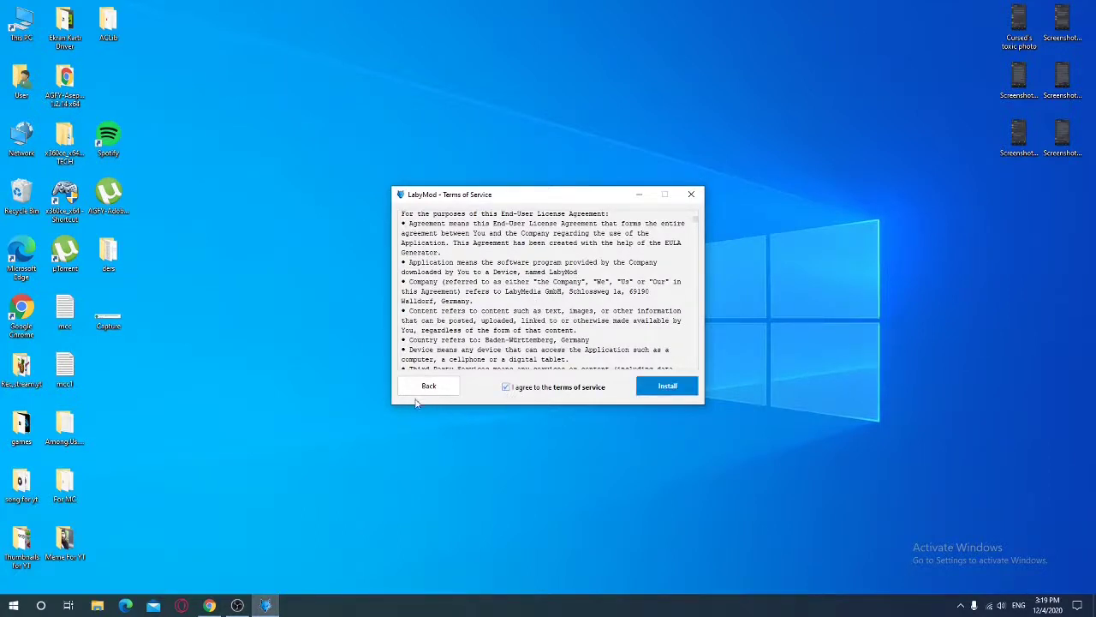
left_click(663, 390)
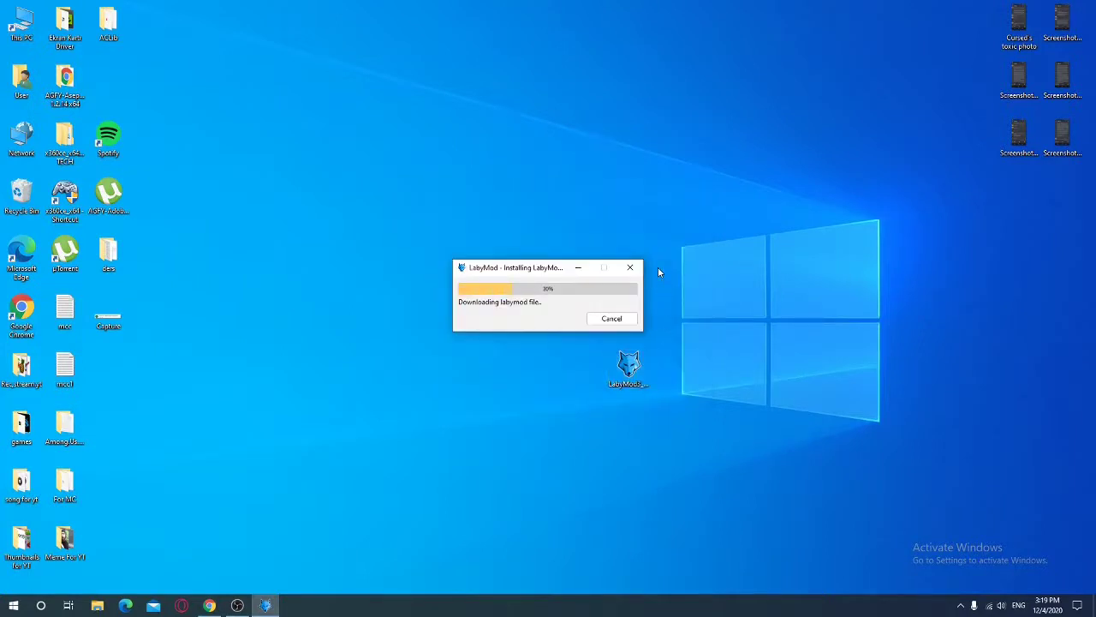
While the 1.8.9 jar installs, dismiss a desktop menu and show Edge's taskbar jump list
right_click(722, 223)
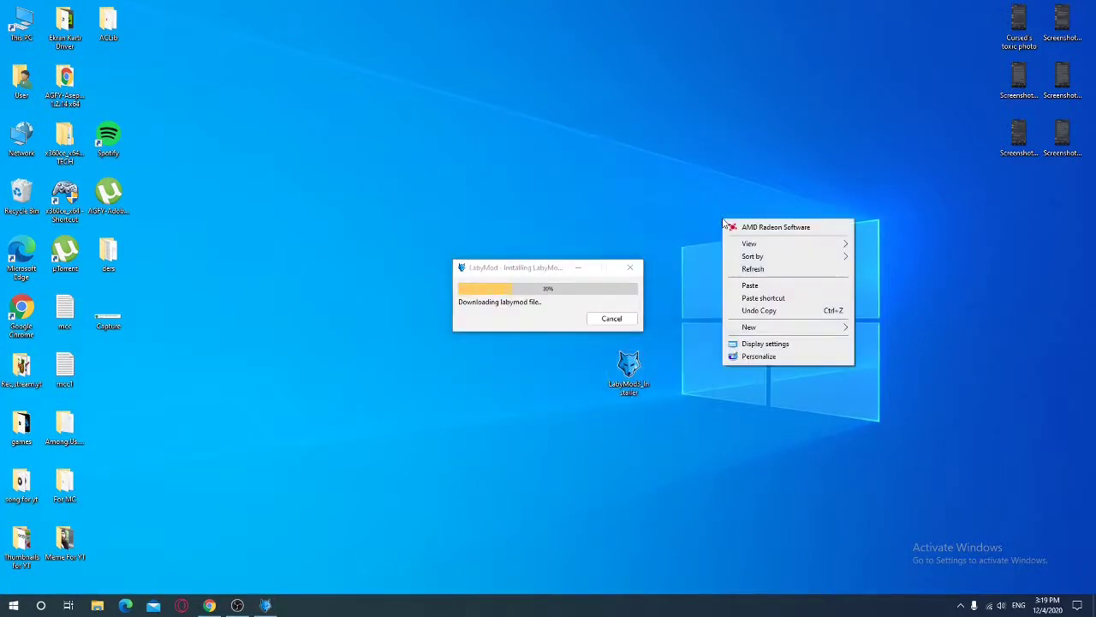
left_click(676, 212)
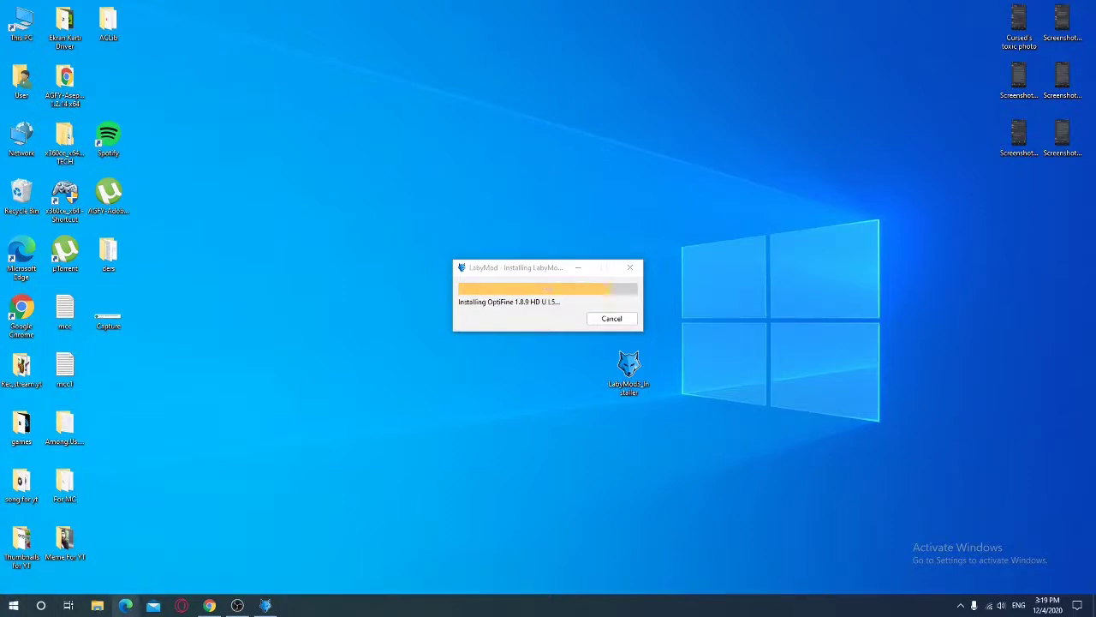
right_click(125, 605)
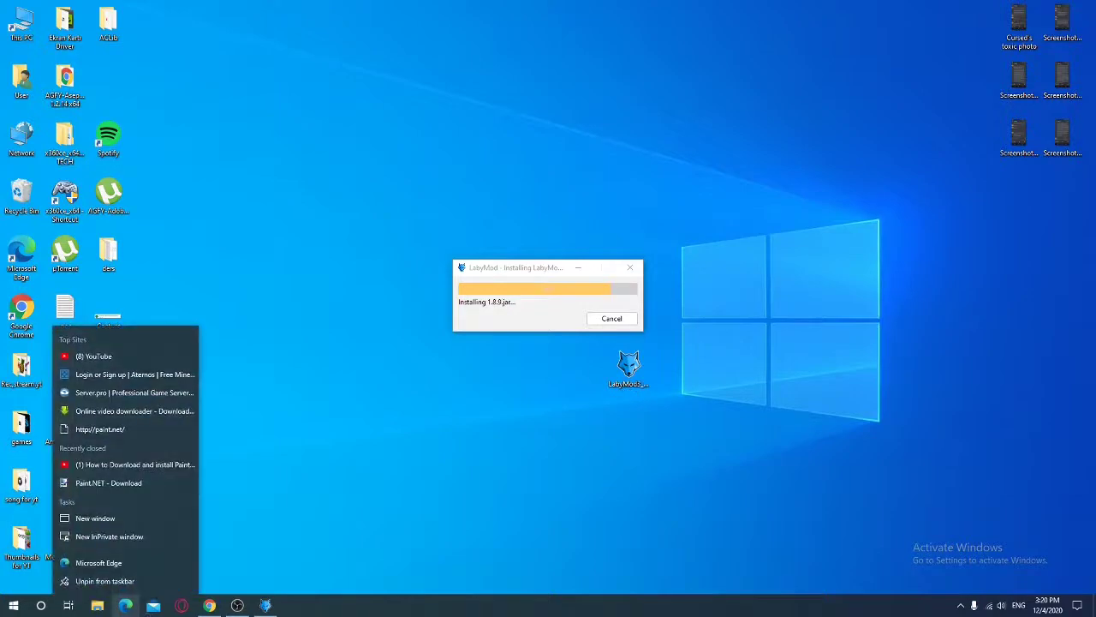
Open a new Edge window from the jump list, then close it with Alt+F4
left_click(95, 518)
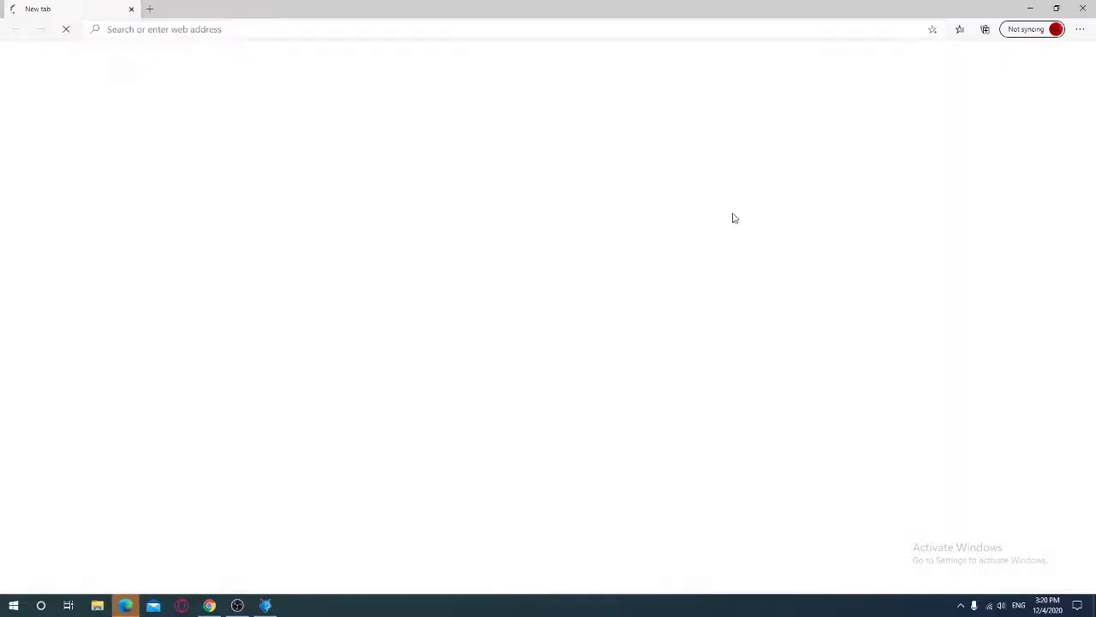
key("alt+F4")
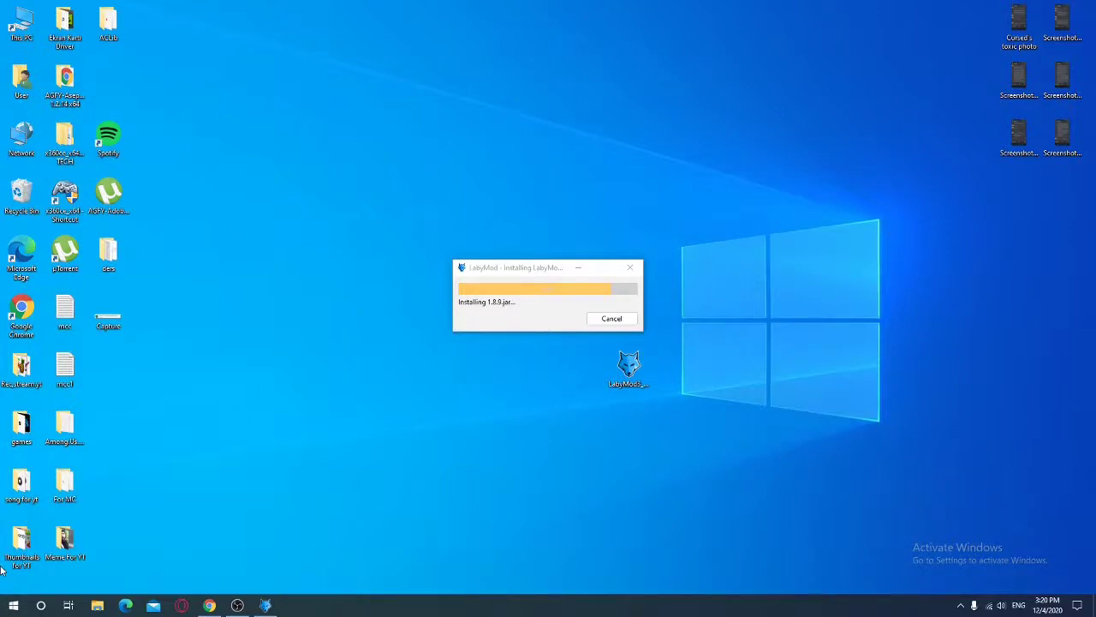
Let the LabyMod v3.7.6 for 1.8.9 install finish and acknowledge the success message
right_click(356, 563)
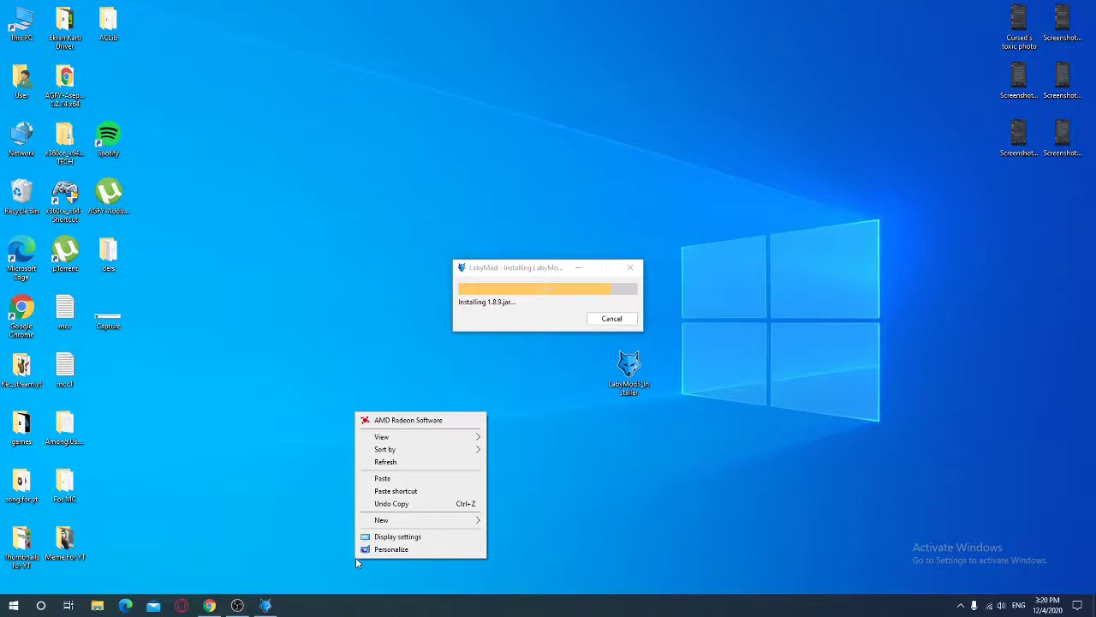
left_click(253, 159)
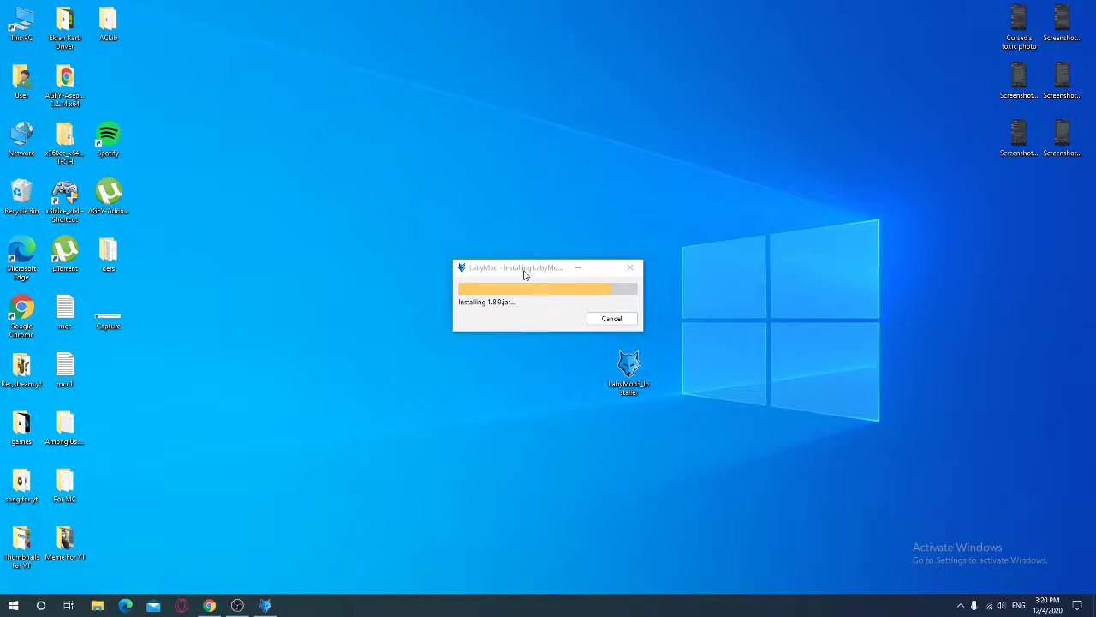
left_click_drag(550, 268, 542, 255)
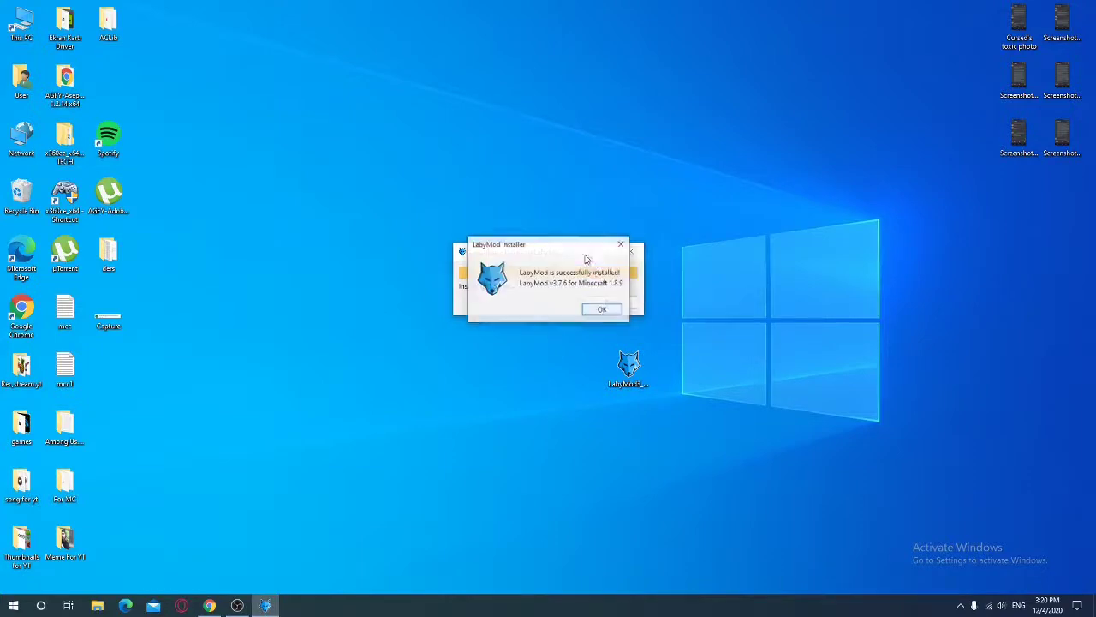
left_click(604, 310)
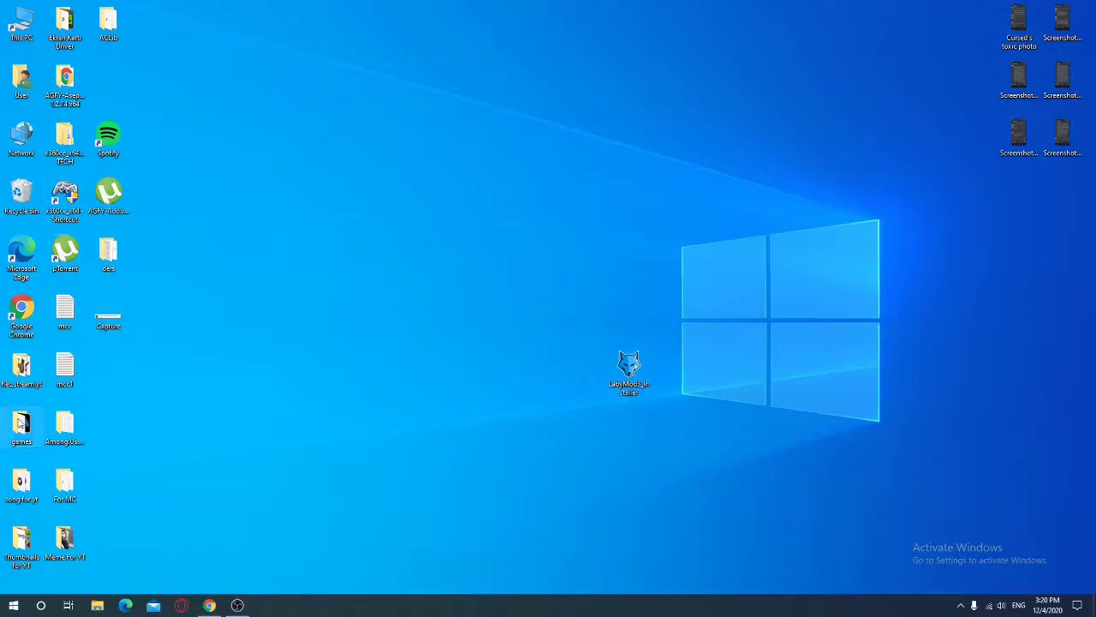
Look through the Rec,stream,yt and For MC folders and close them again
double_click(20, 368)
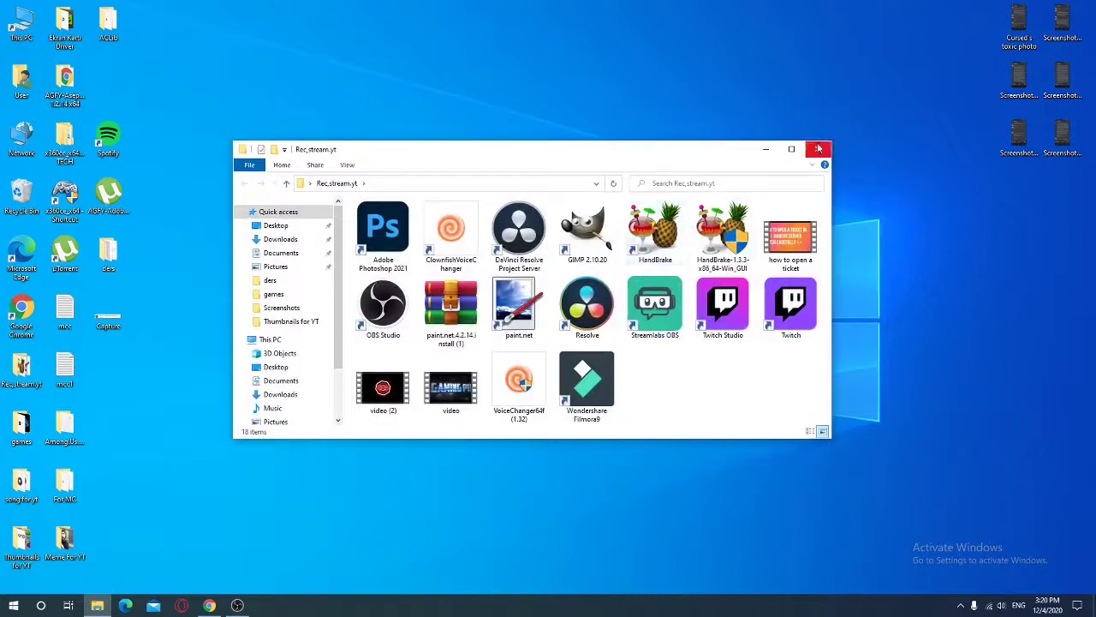
left_click(818, 149)
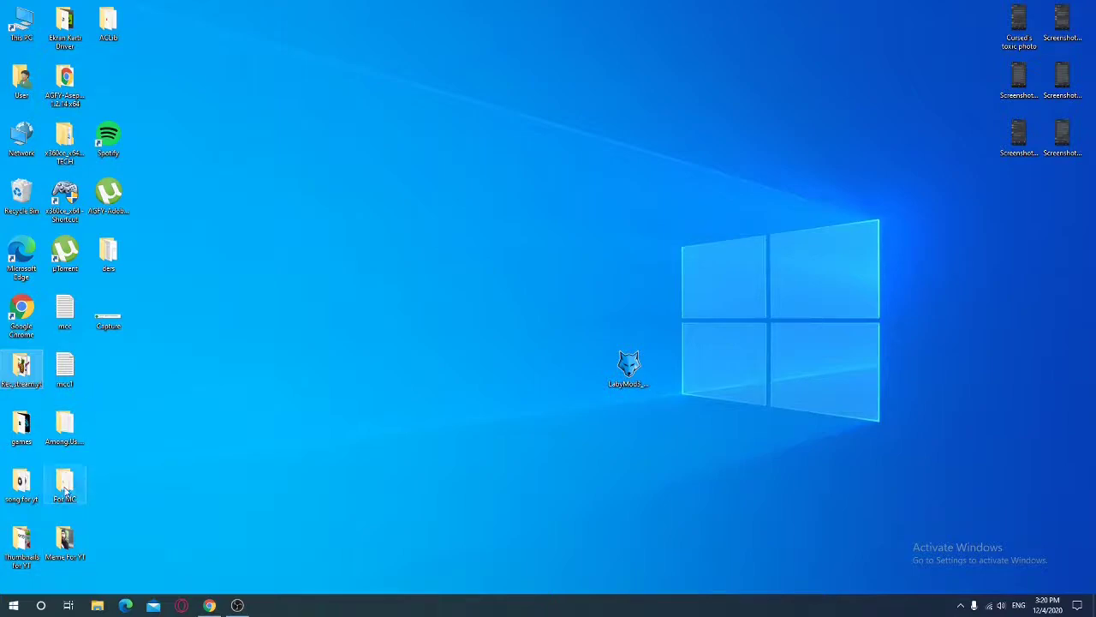
double_click(65, 487)
left_click_drag(530, 154, 228, 226)
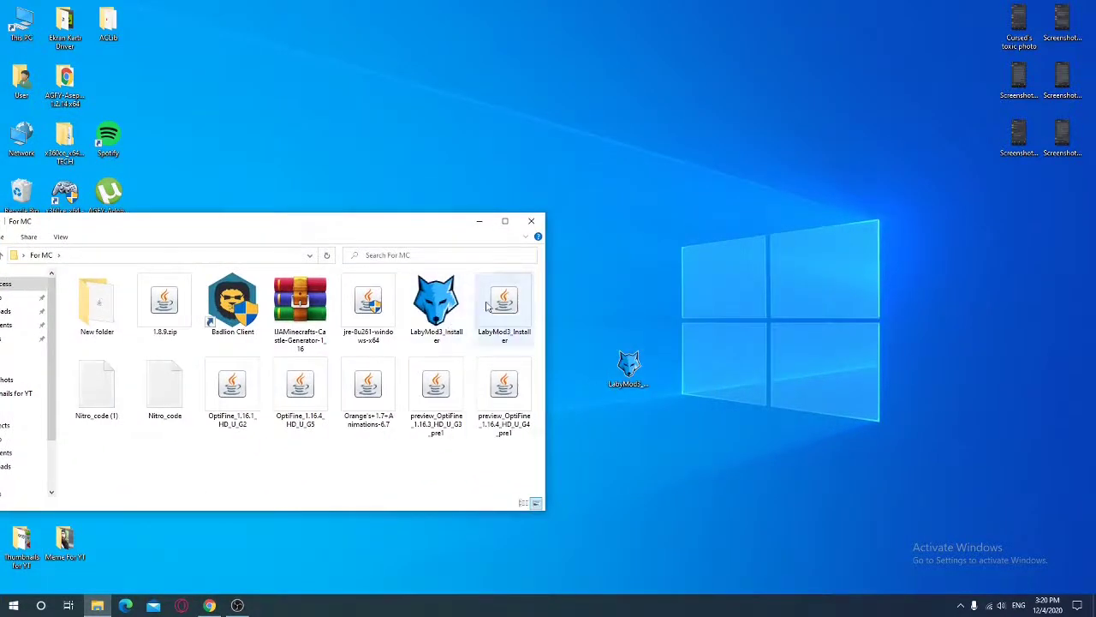
left_click_drag(319, 226, 553, 159)
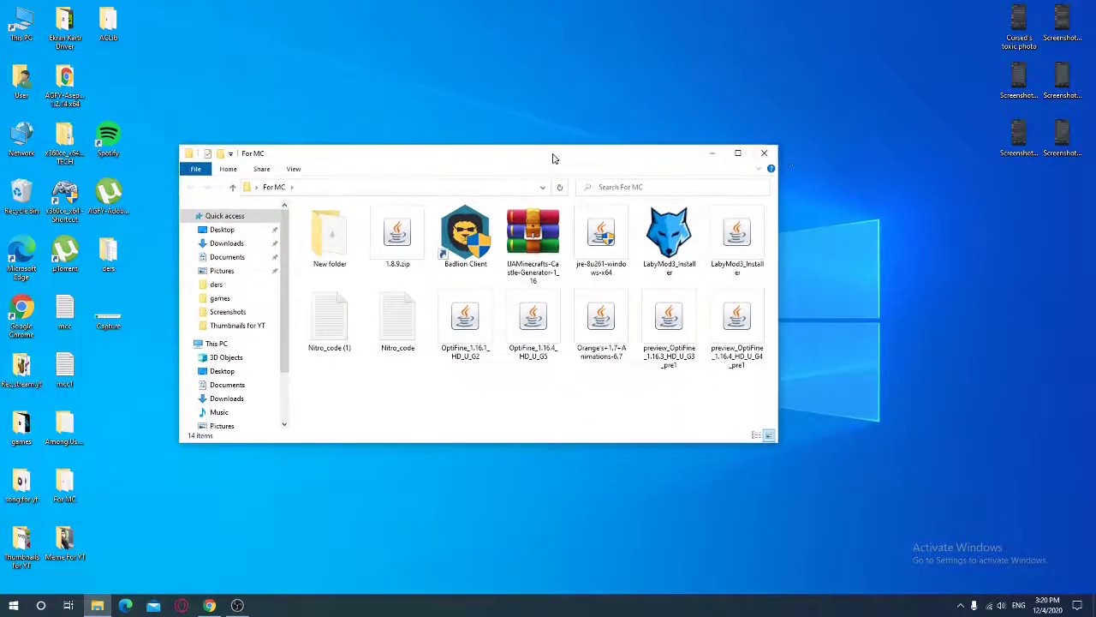
left_click(765, 154)
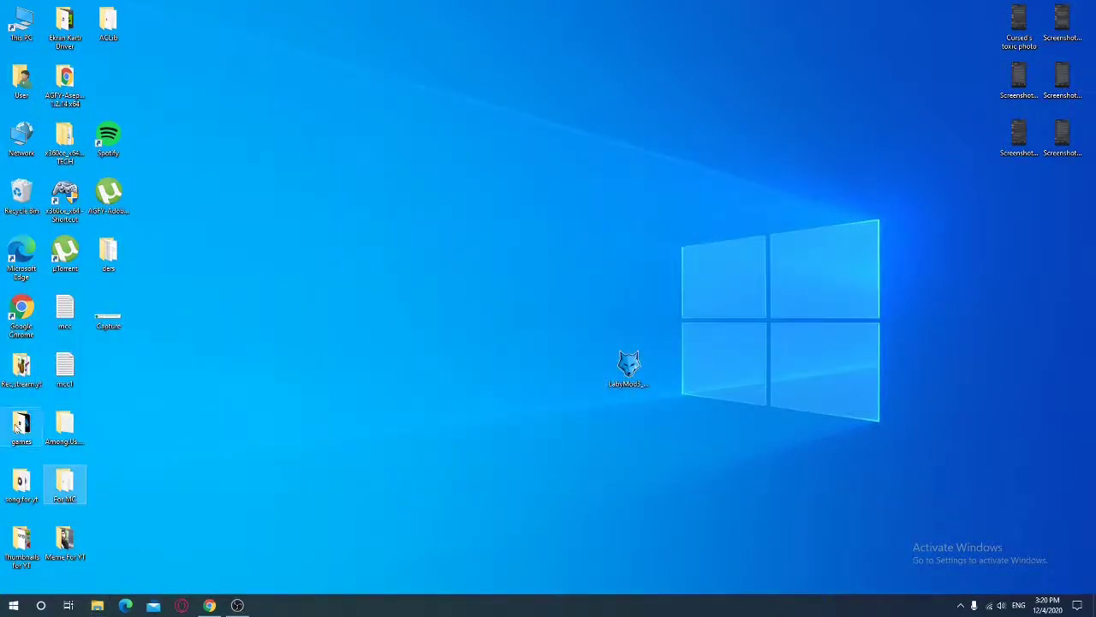
Start Minecraft Launcher from the games folder and close Explorer
double_click(15, 437)
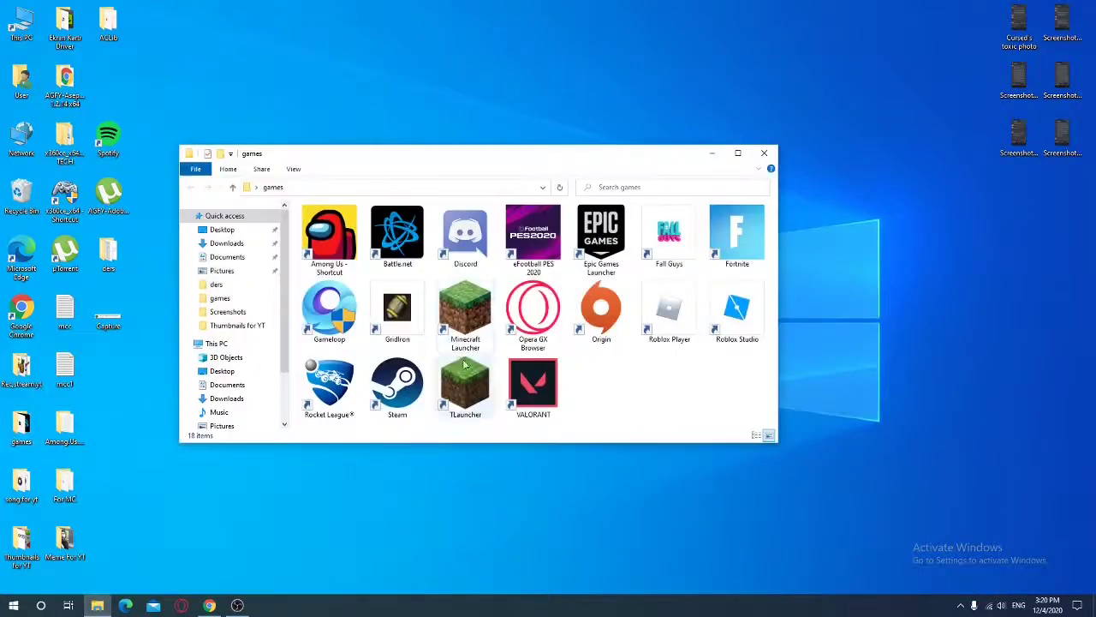
left_click(465, 313)
left_click(761, 160)
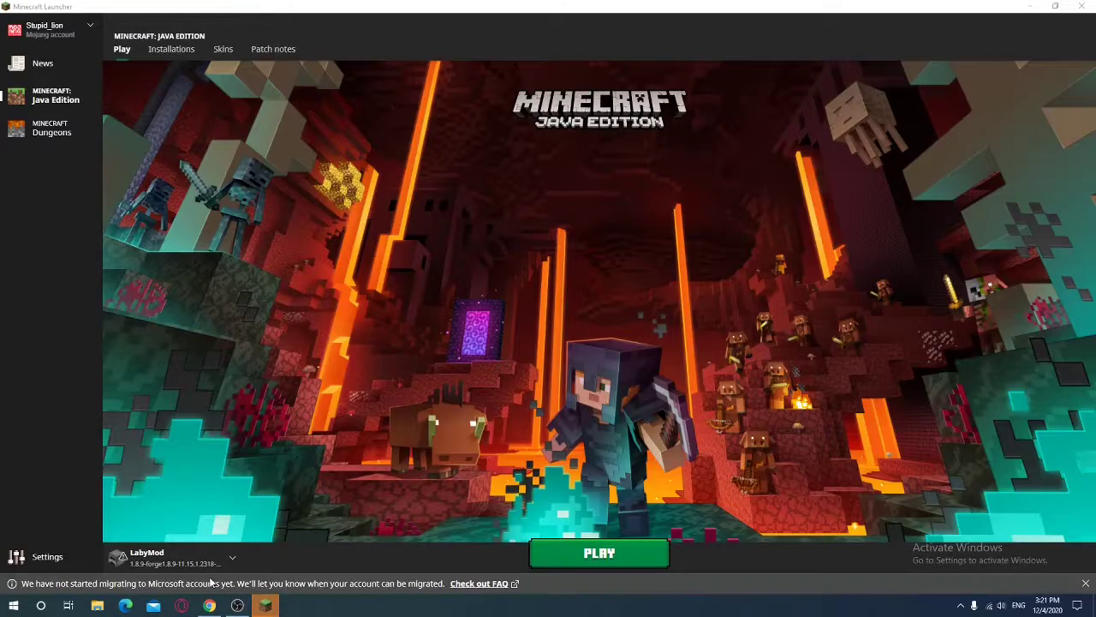
Go to the Installations list and begin a new installation
left_click(199, 560)
scroll(142, 467, "down", 3)
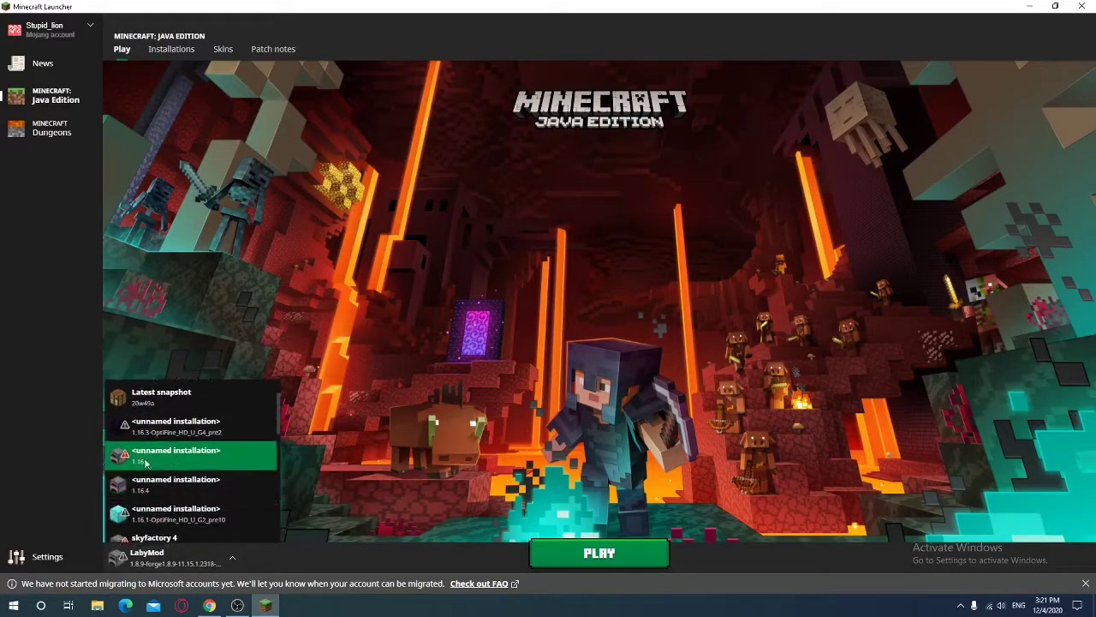
left_click(172, 49)
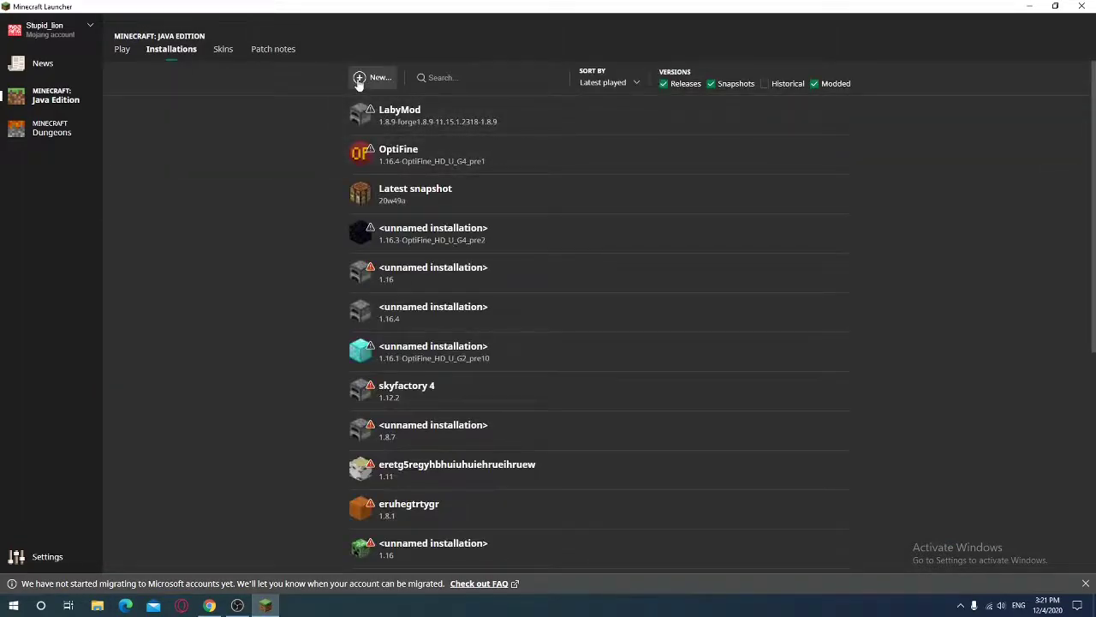
left_click(370, 77)
Set the version to release 1.8.9-forge1.8.9-11.15.1.1722 and create the installation
left_click(467, 170)
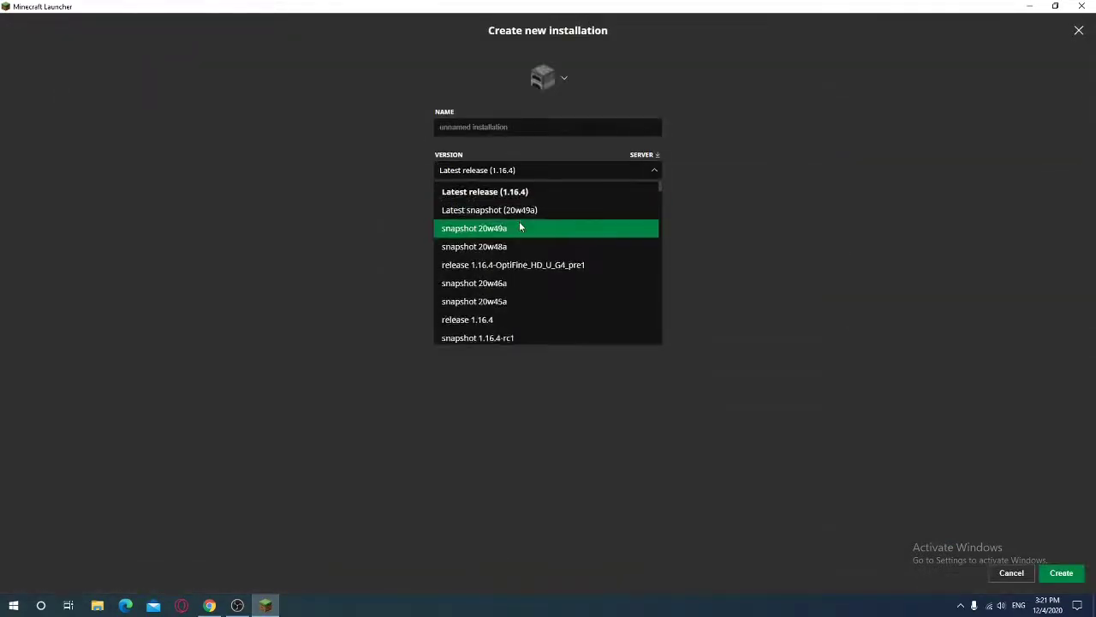
scroll(522, 226, "down", 3)
scroll(510, 274, "down", 8)
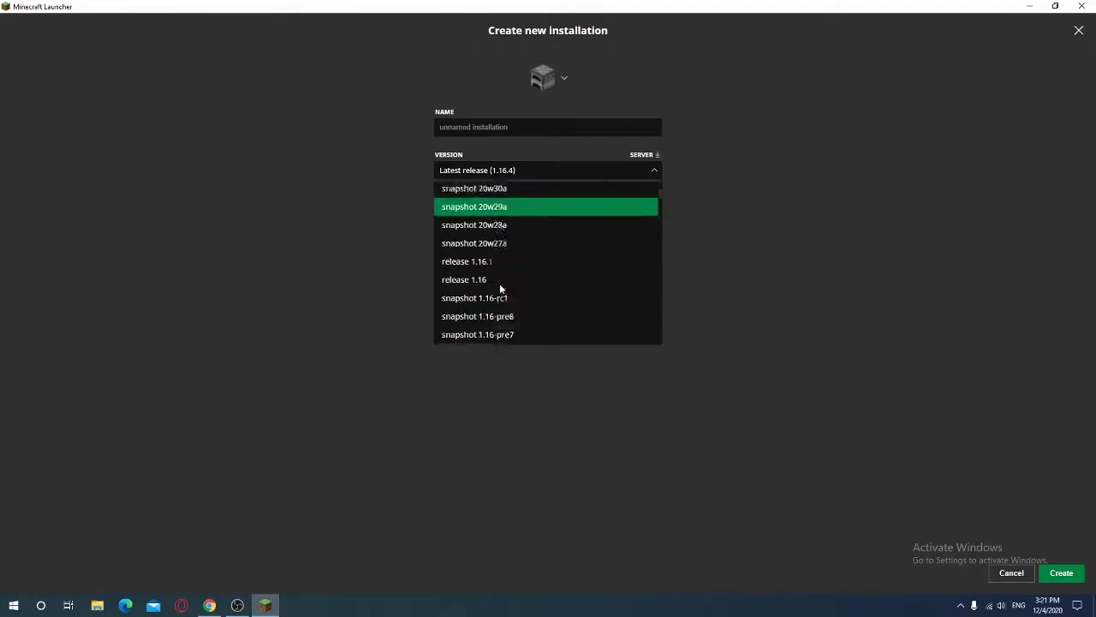
scroll(501, 288, "down", 6)
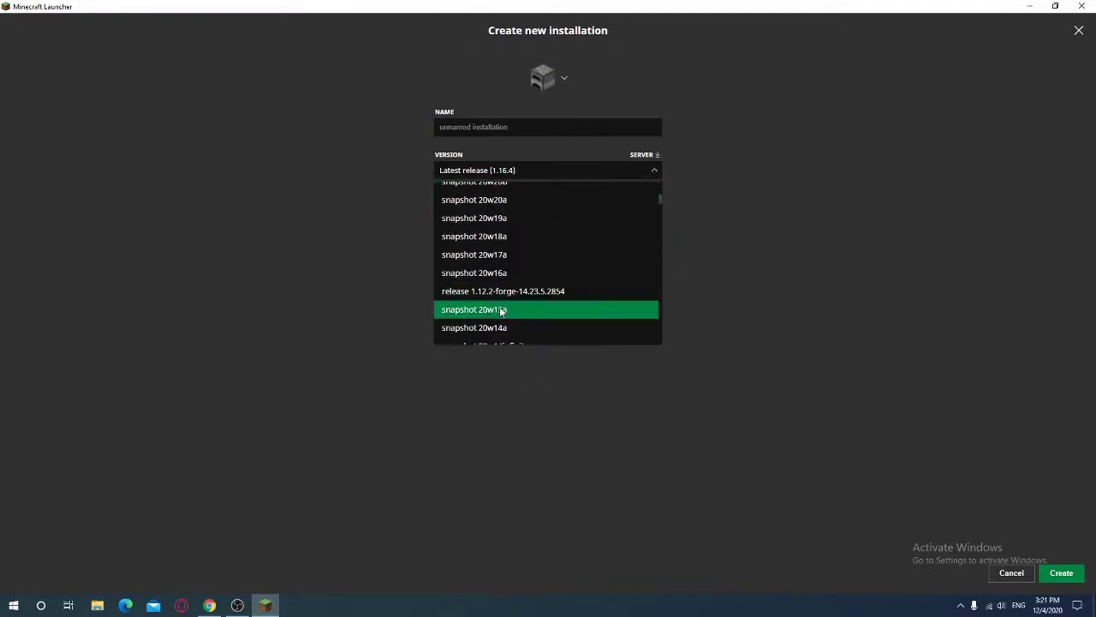
scroll(513, 330, "down", 4)
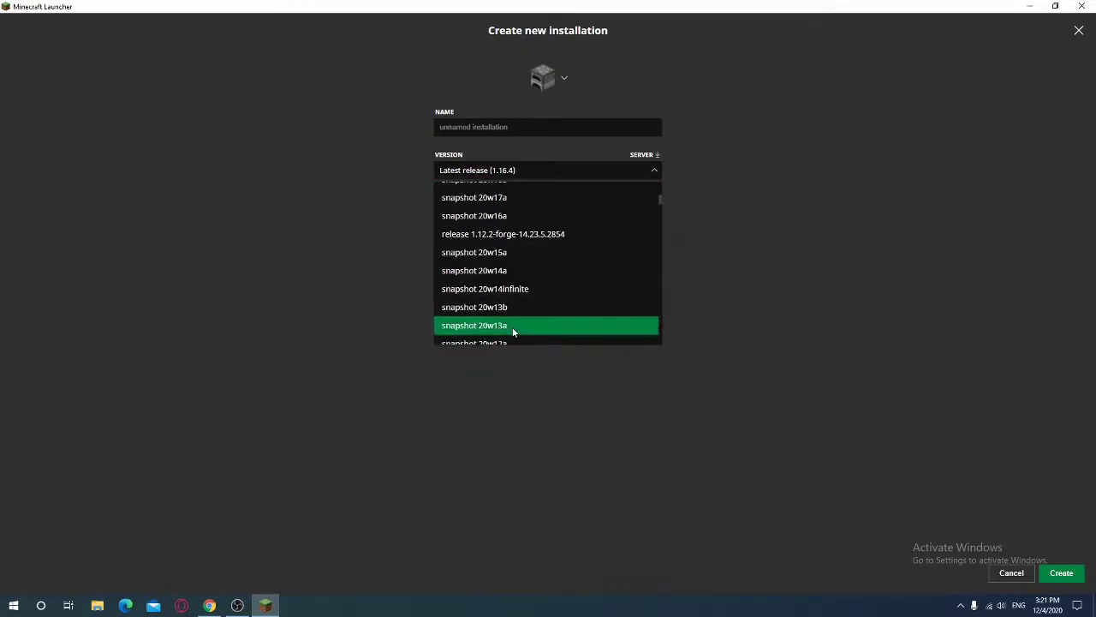
scroll(513, 332, "down", 3)
scroll(513, 332, "down", 1)
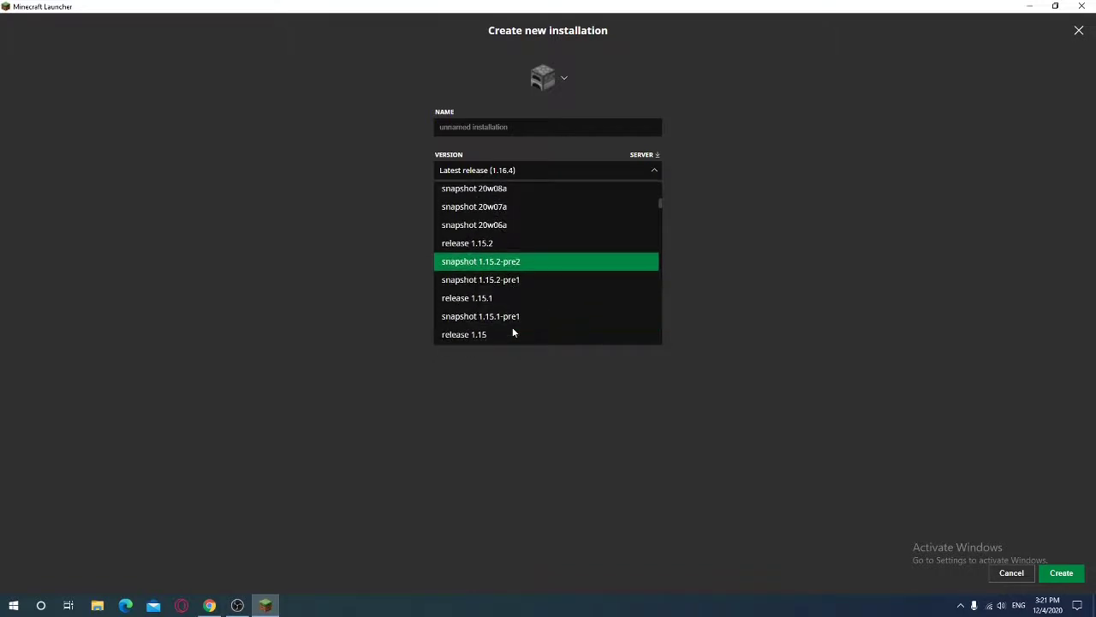
scroll(514, 332, "down", 2)
scroll(514, 332, "up", 2)
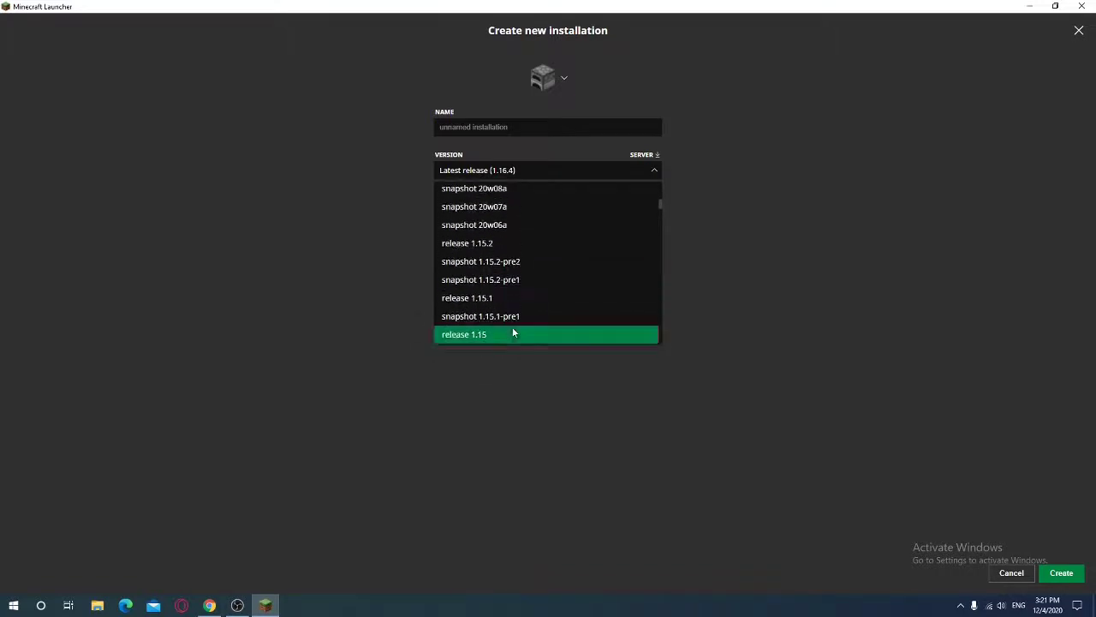
scroll(514, 332, "down", 6)
scroll(514, 332, "down", 5)
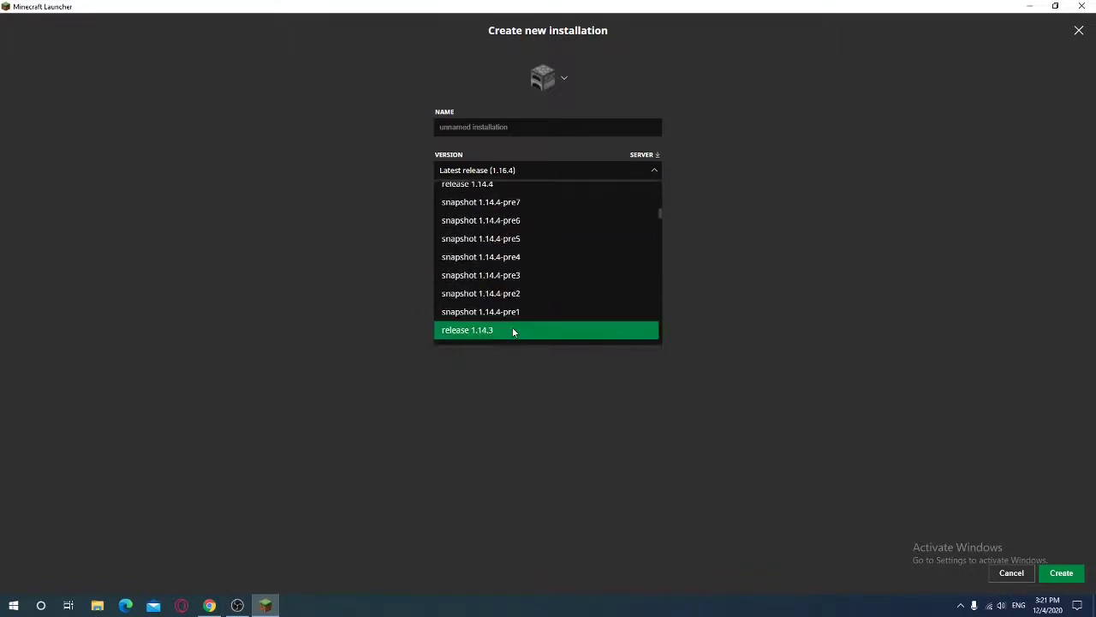
scroll(514, 331, "down", 15)
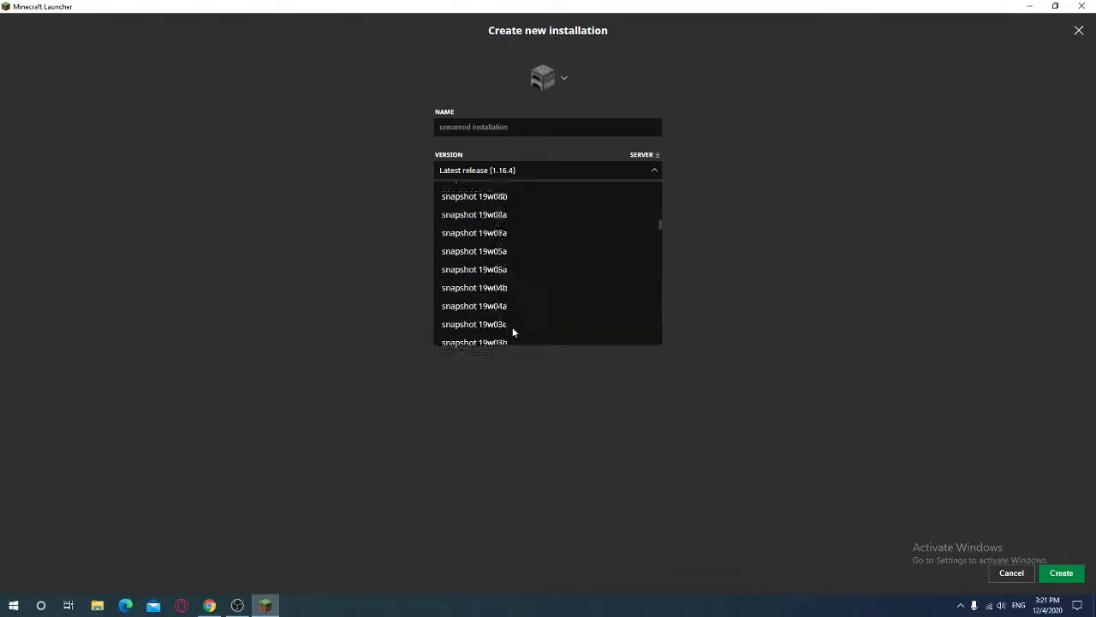
left_click_drag(660, 224, 686, 279)
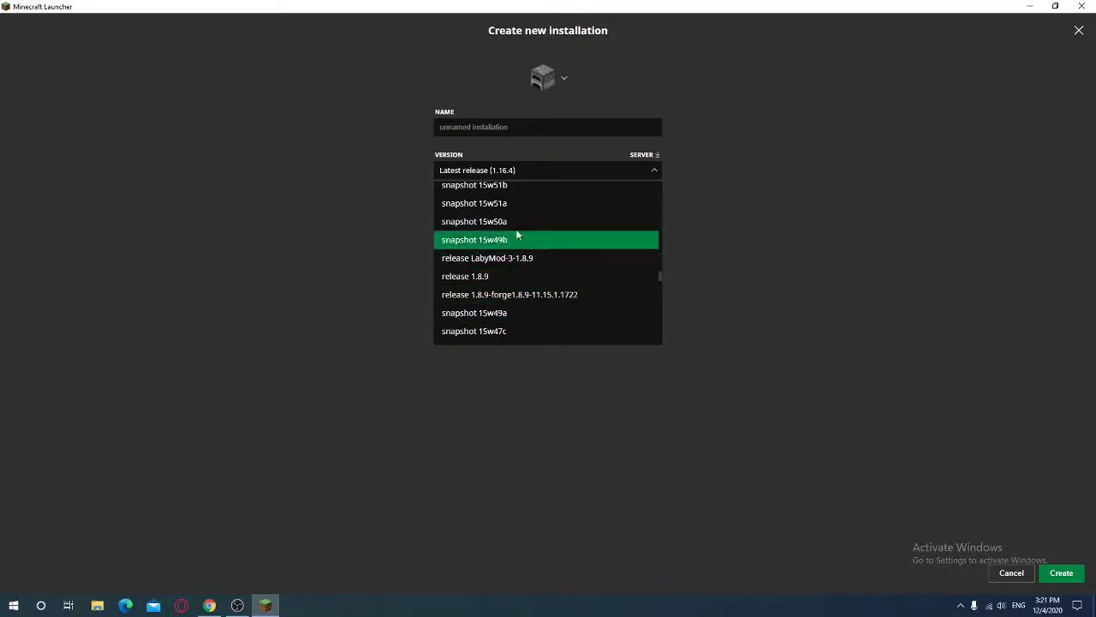
left_click(526, 295)
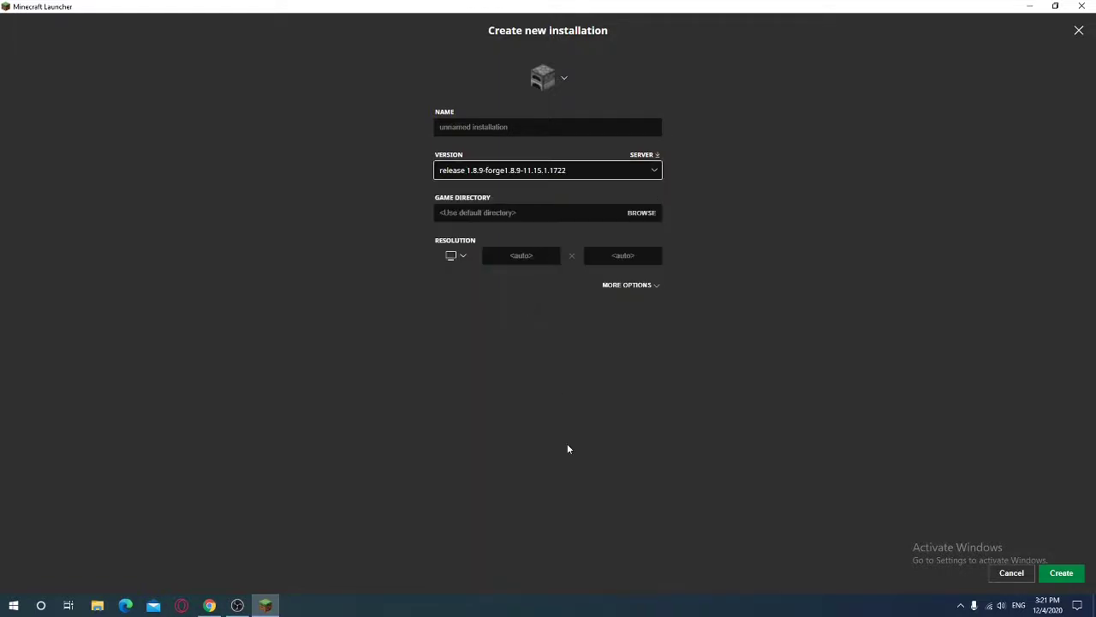
left_click(1061, 573)
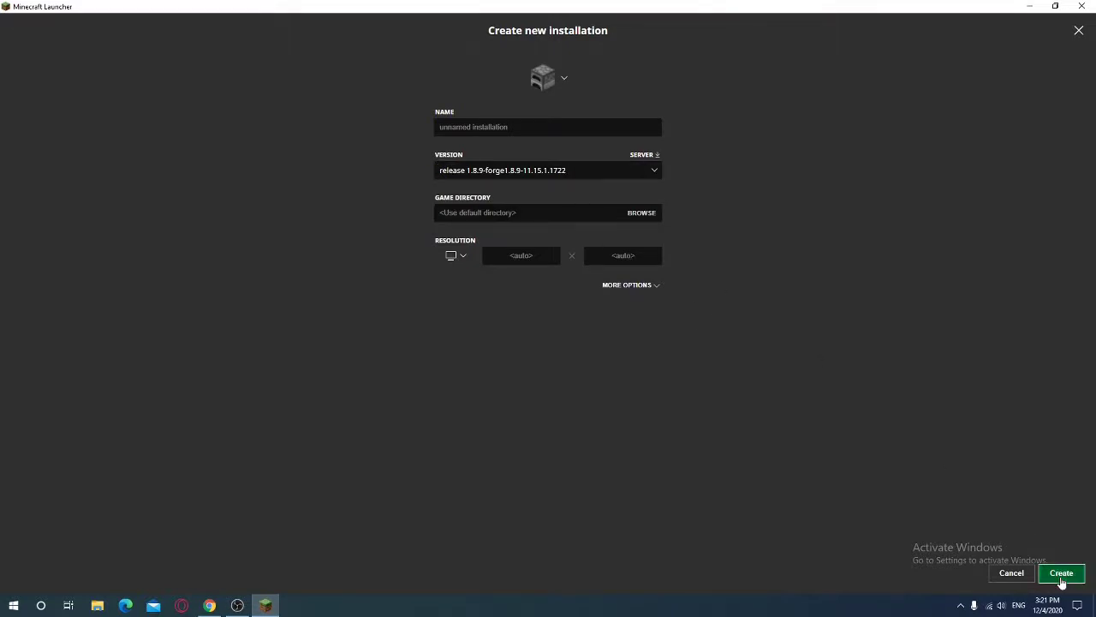
Play the new forge 1.8.9 installation, accepting the modified-installation warning
scroll(502, 352, "down", 5)
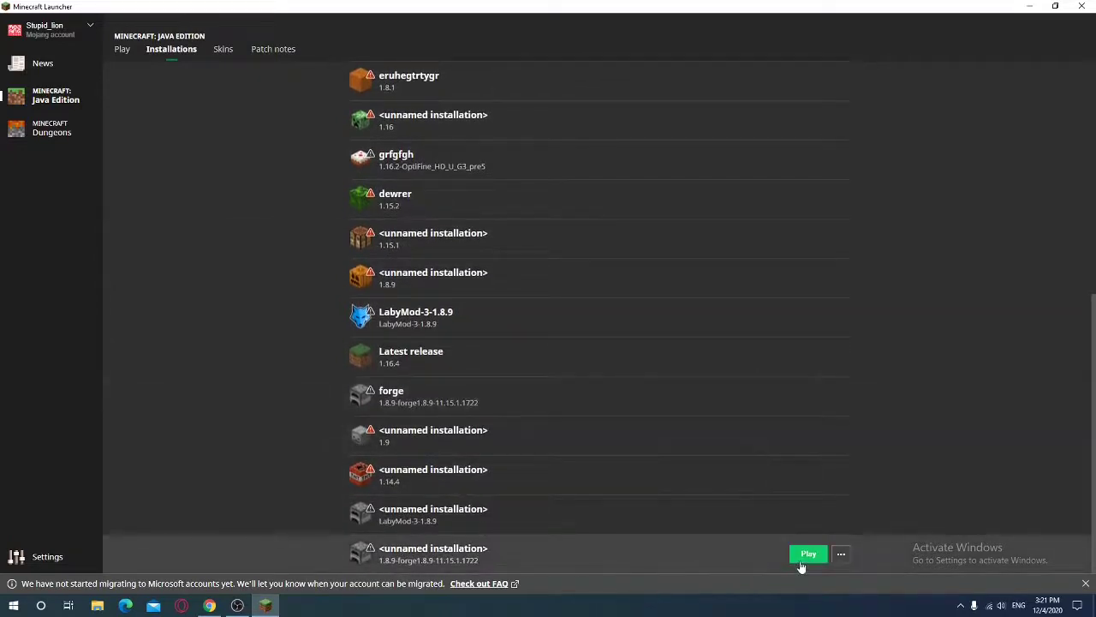
left_click(798, 556)
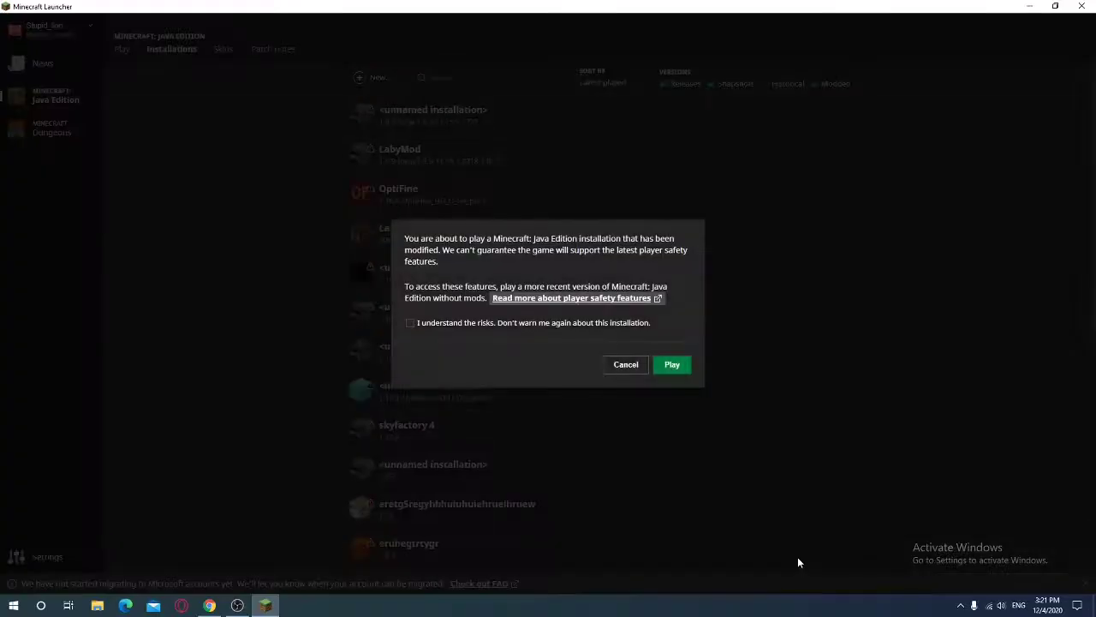
left_click(671, 365)
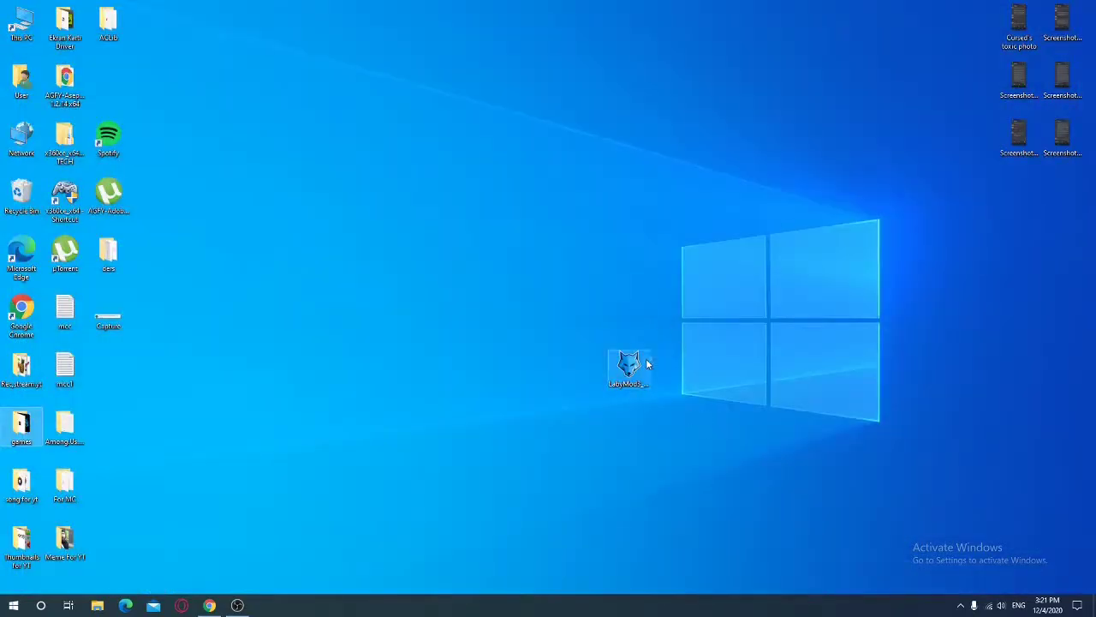
Reposition the installer desktop icon and minimize Chrome to reveal the loading game
left_click_drag(634, 364, 501, 342)
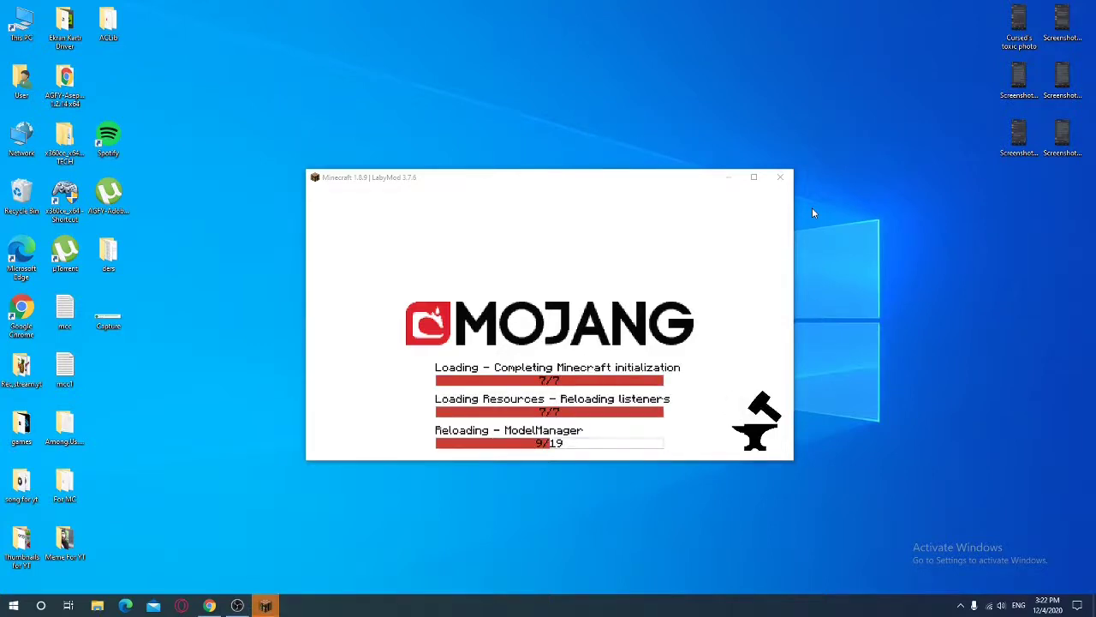
left_click(209, 606)
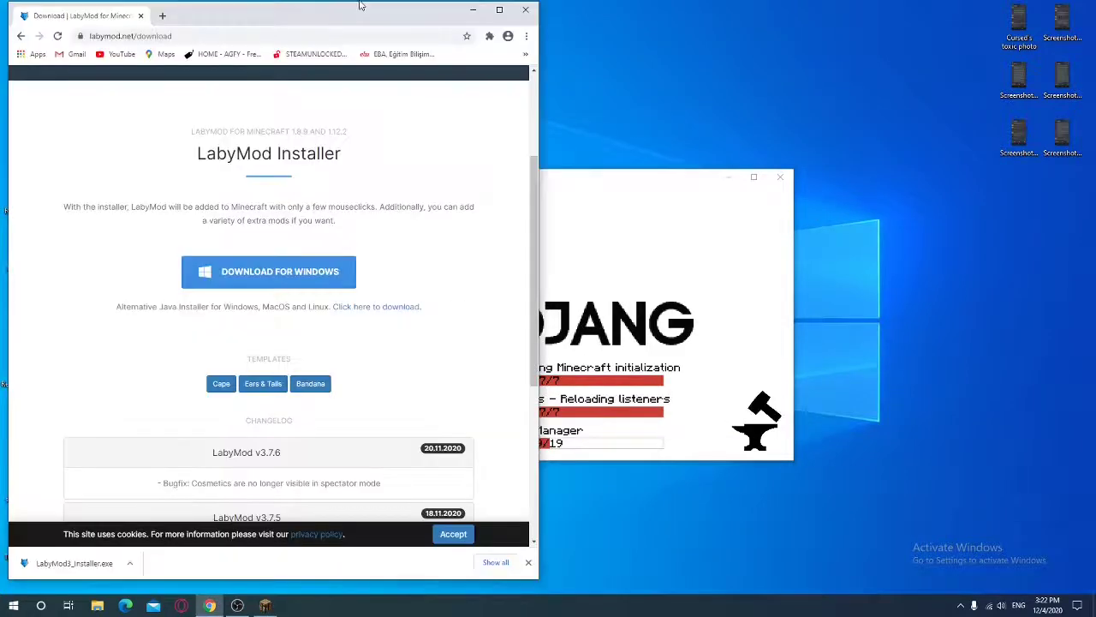
left_click(472, 9)
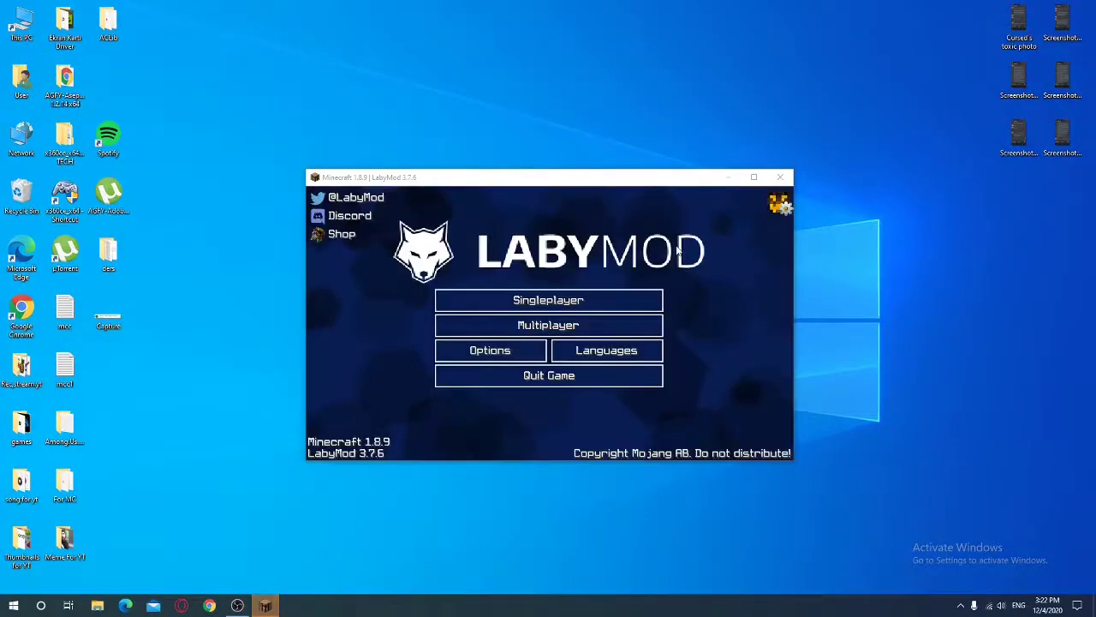
Maximize Minecraft, go to Options > Resource Packs, and deselect !Bedless Halloween, leaving Default
left_click(753, 176)
left_click(435, 363)
left_click(342, 447)
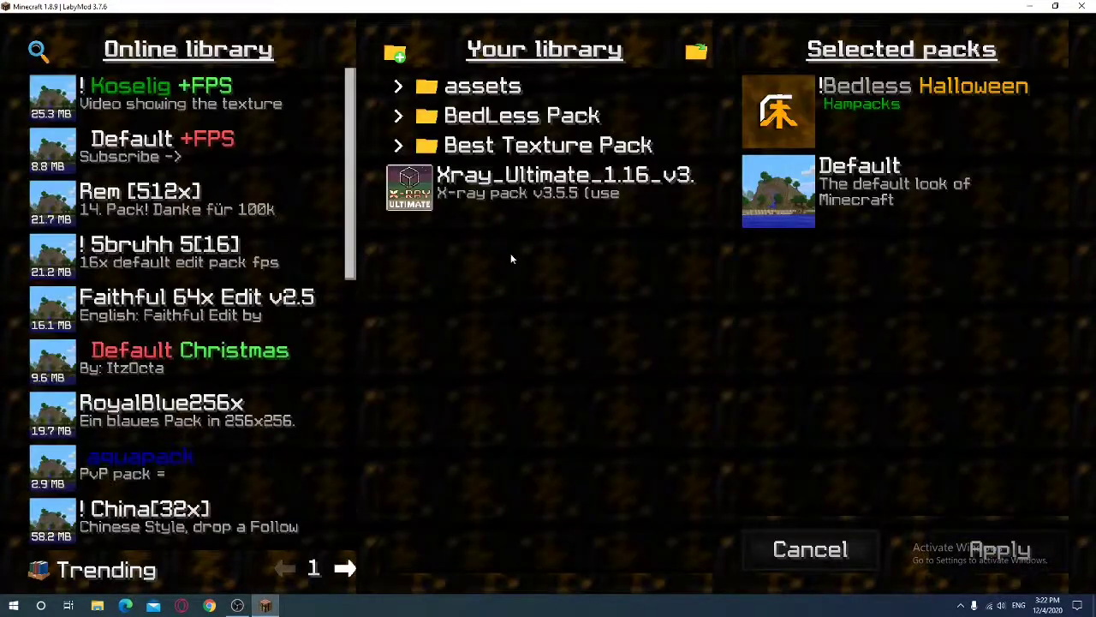
mouse_move(813, 128)
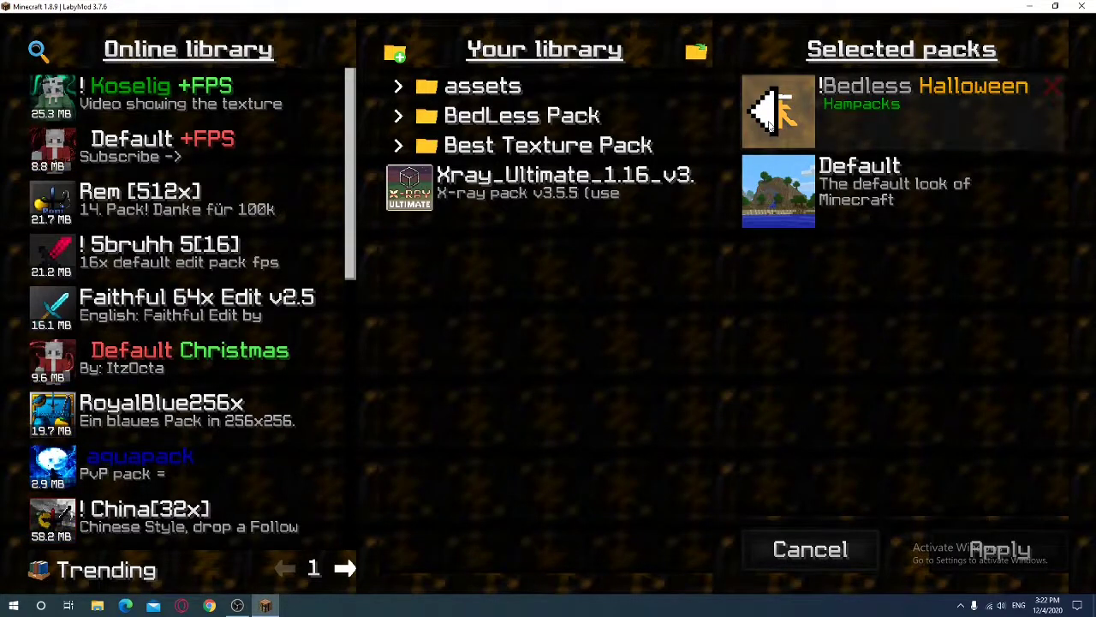
left_click(775, 110)
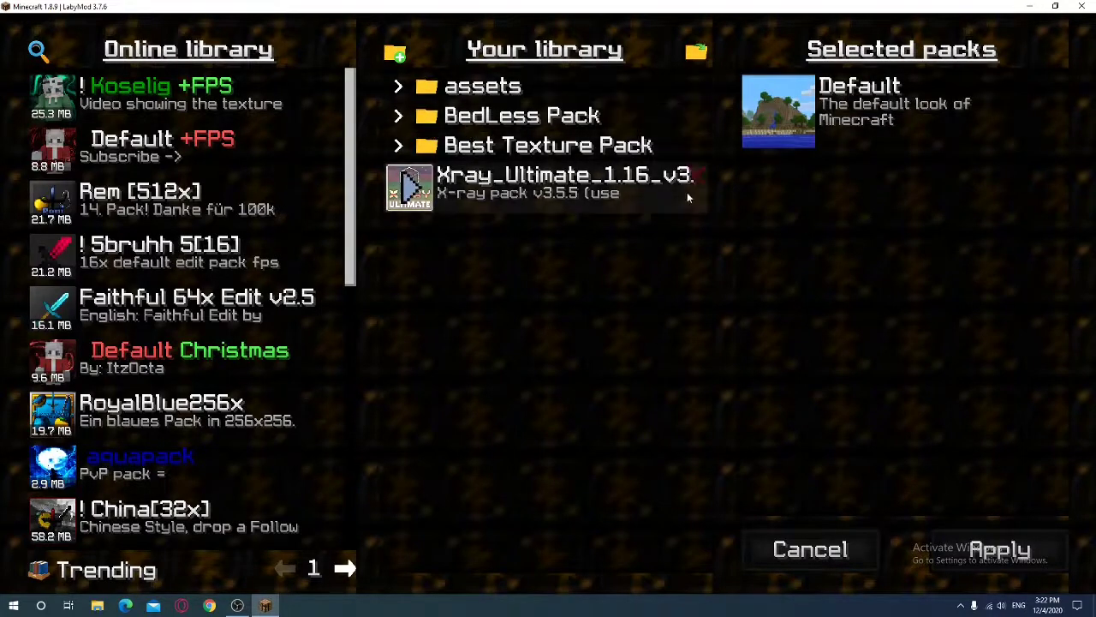
Create a new Your library folder named '4tij5tg'
left_click(394, 54)
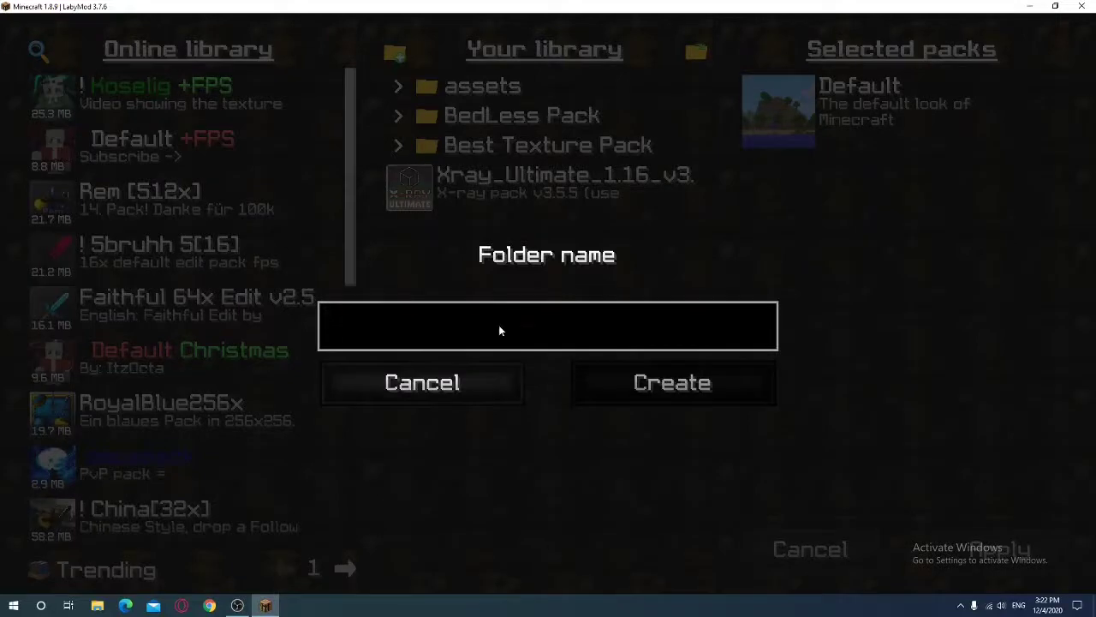
type("4tij5tg")
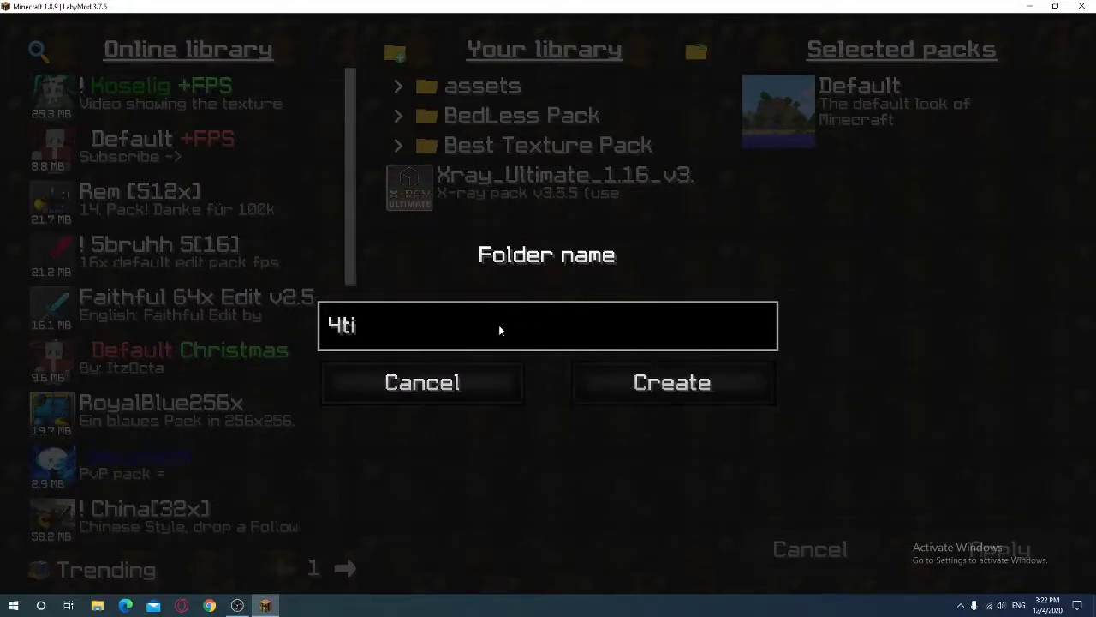
left_click(578, 379)
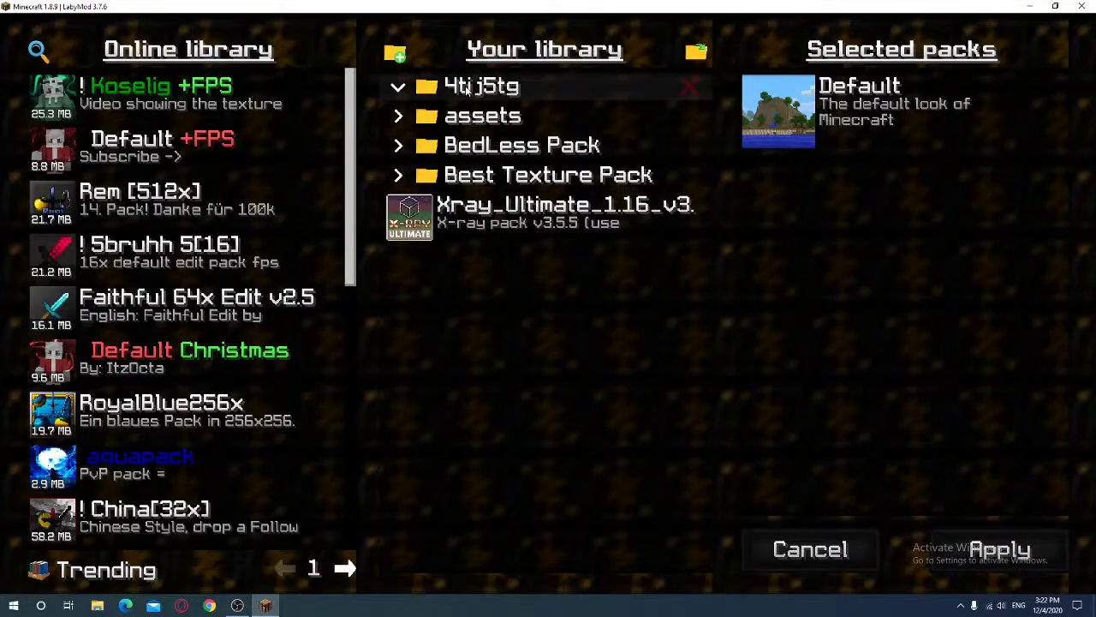
Delete the 4tij5tg folder and expand the BedLess Pack folder
left_click(691, 85)
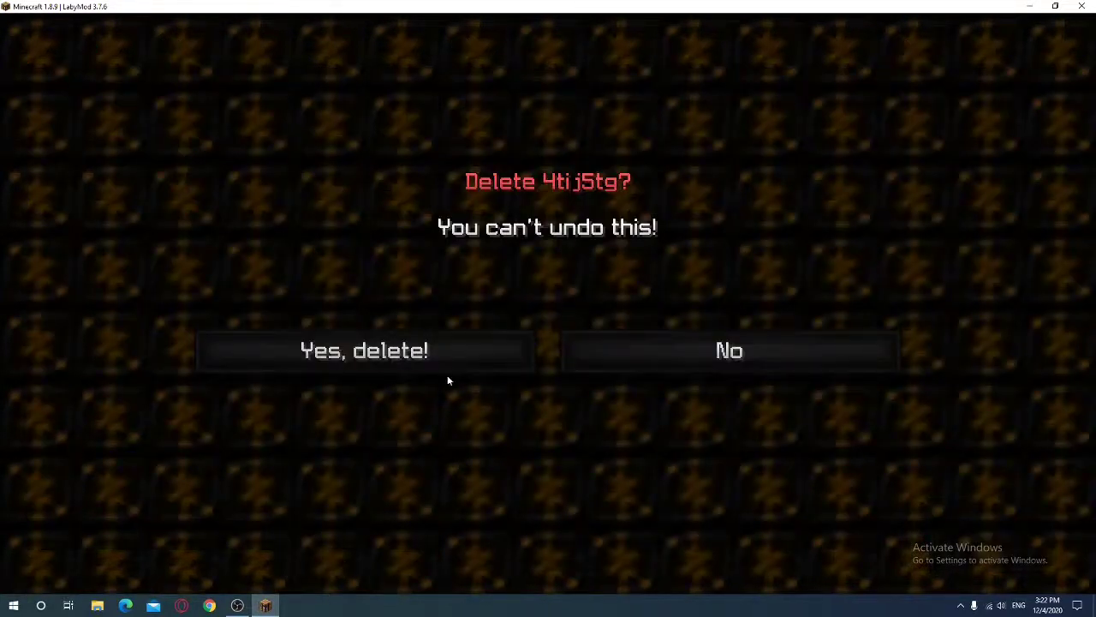
left_click(445, 361)
left_click(479, 116)
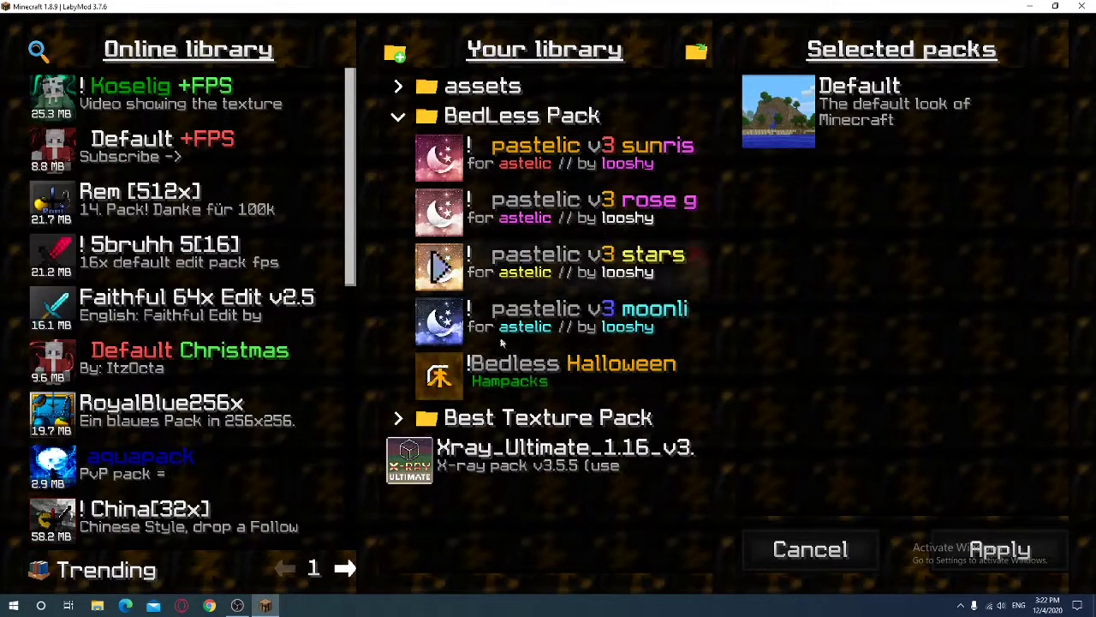
Collapse BedLess Pack and download the China[32x] pack from the library
left_click(411, 115)
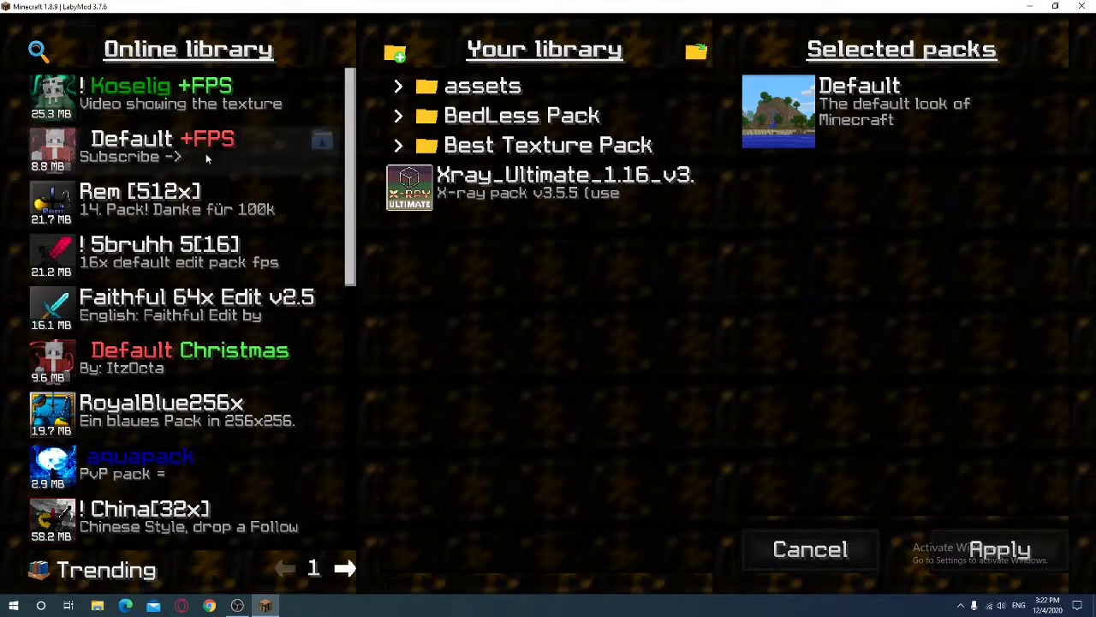
scroll(158, 296, "down", 8)
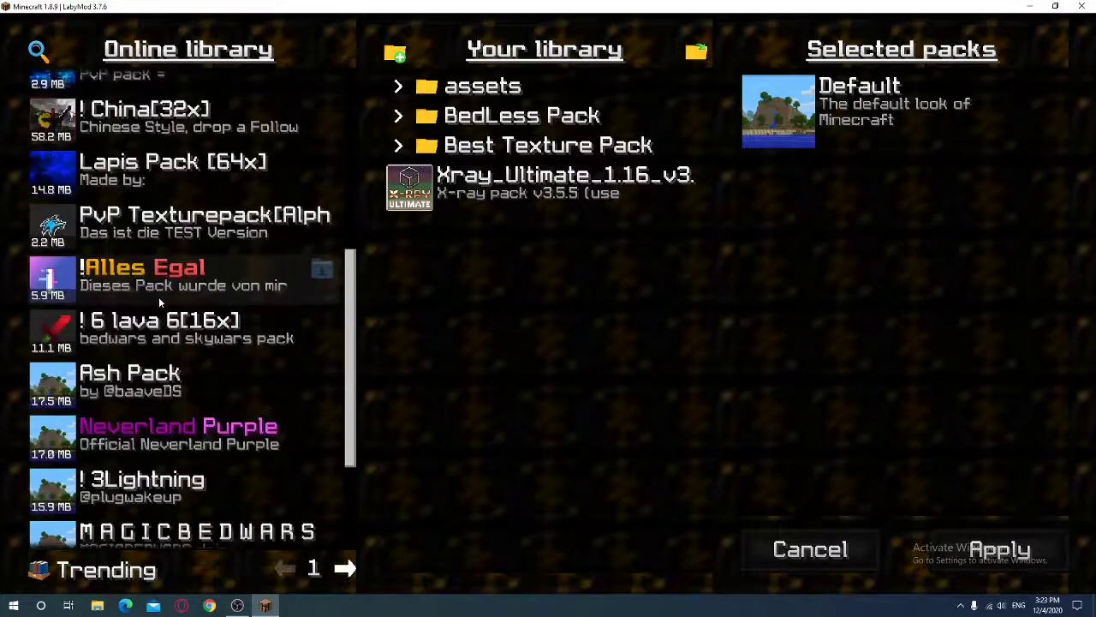
left_click_drag(353, 317, 384, 77)
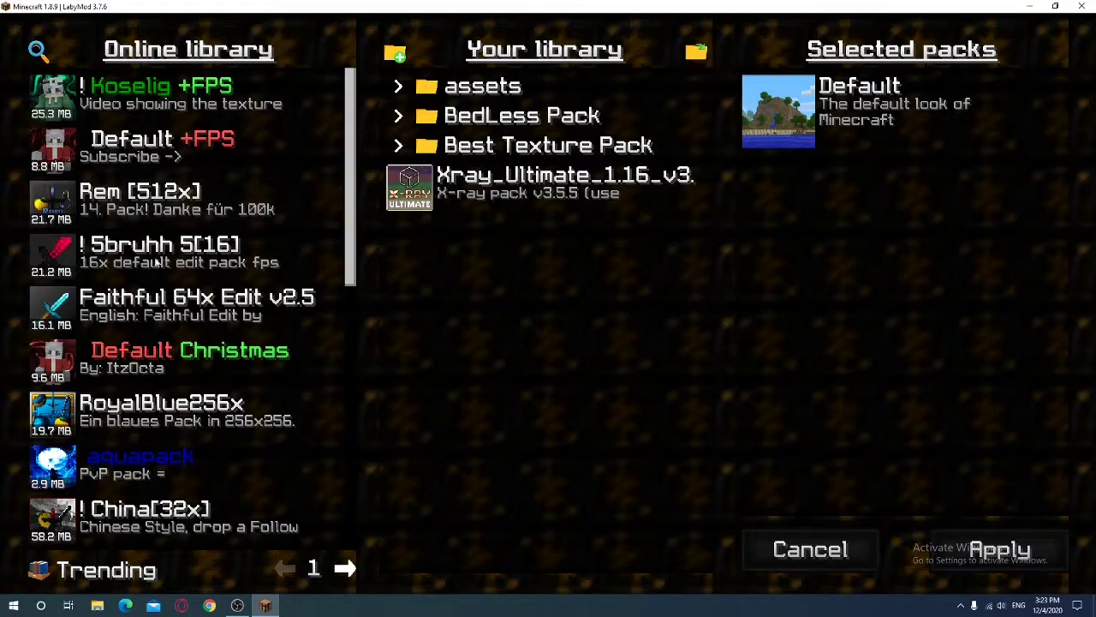
left_click_drag(351, 199, 340, 288)
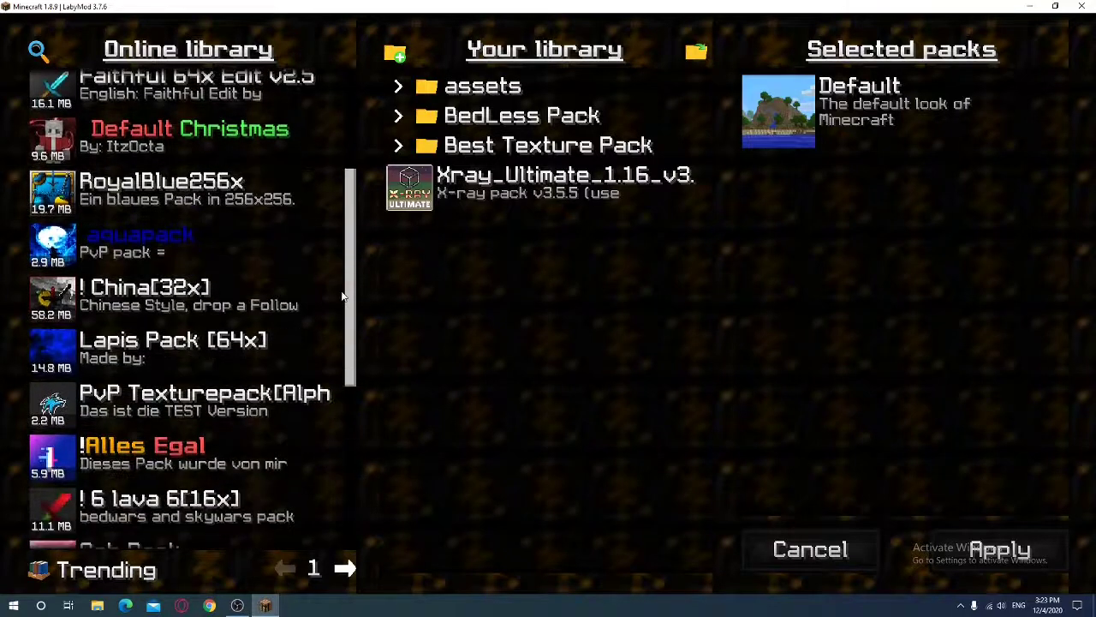
left_click(321, 289)
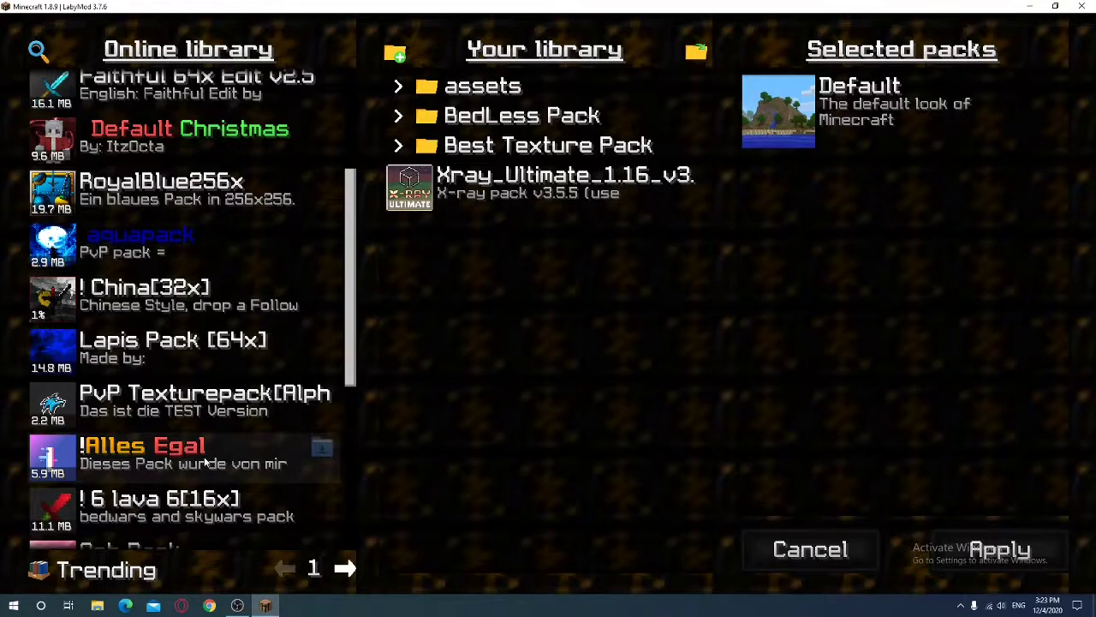
Expand the Best Texture Pack folder and browse its packs
left_click(461, 146)
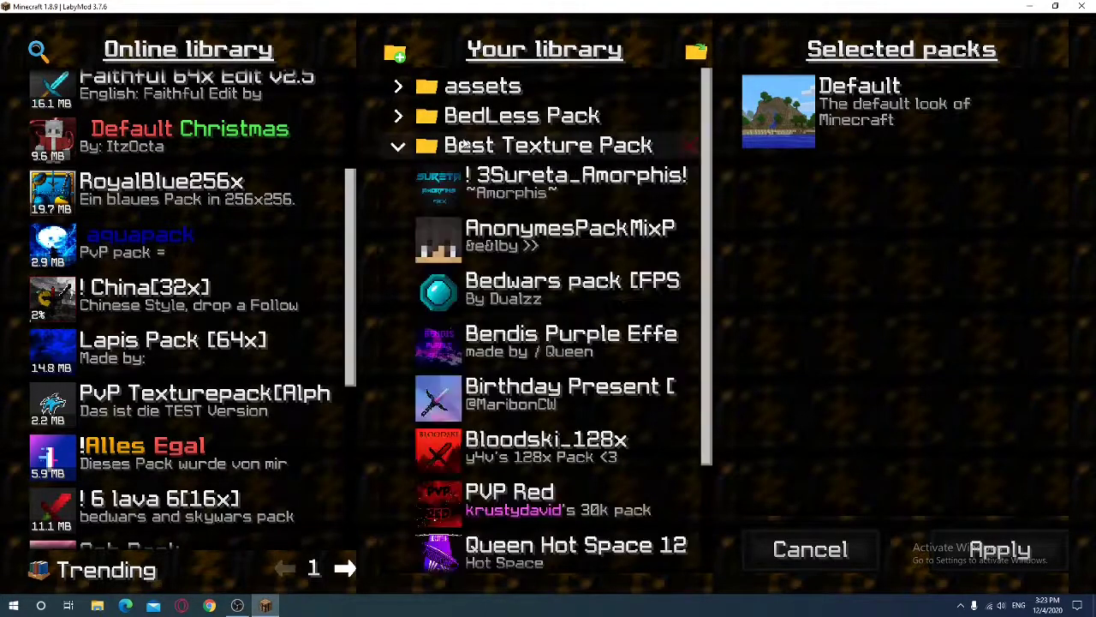
scroll(553, 335, "down", 3)
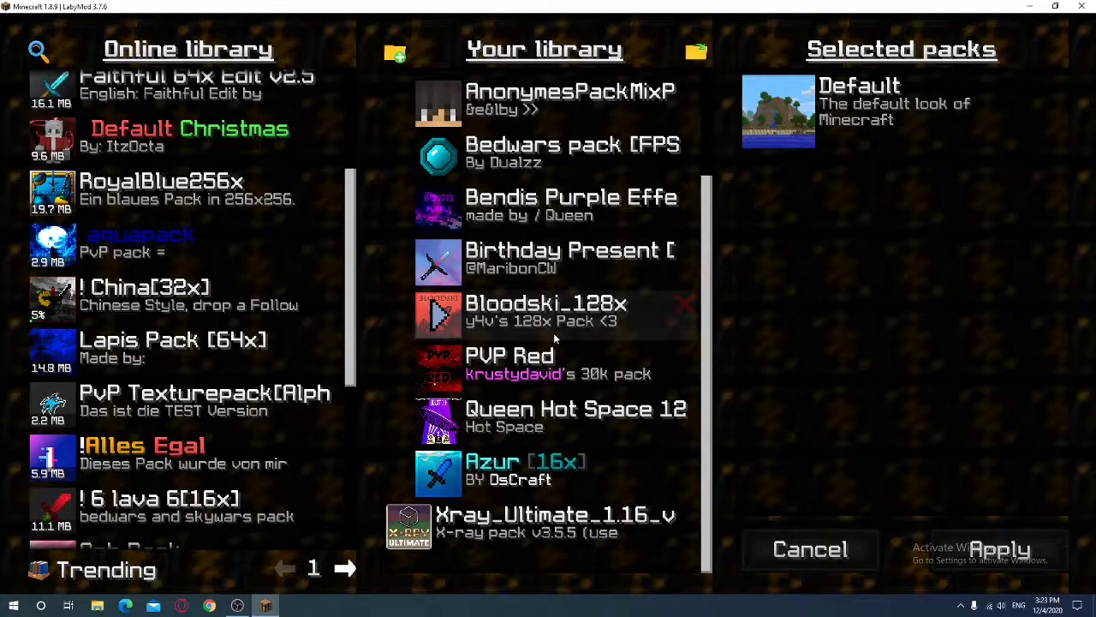
scroll(553, 332, "up", 3)
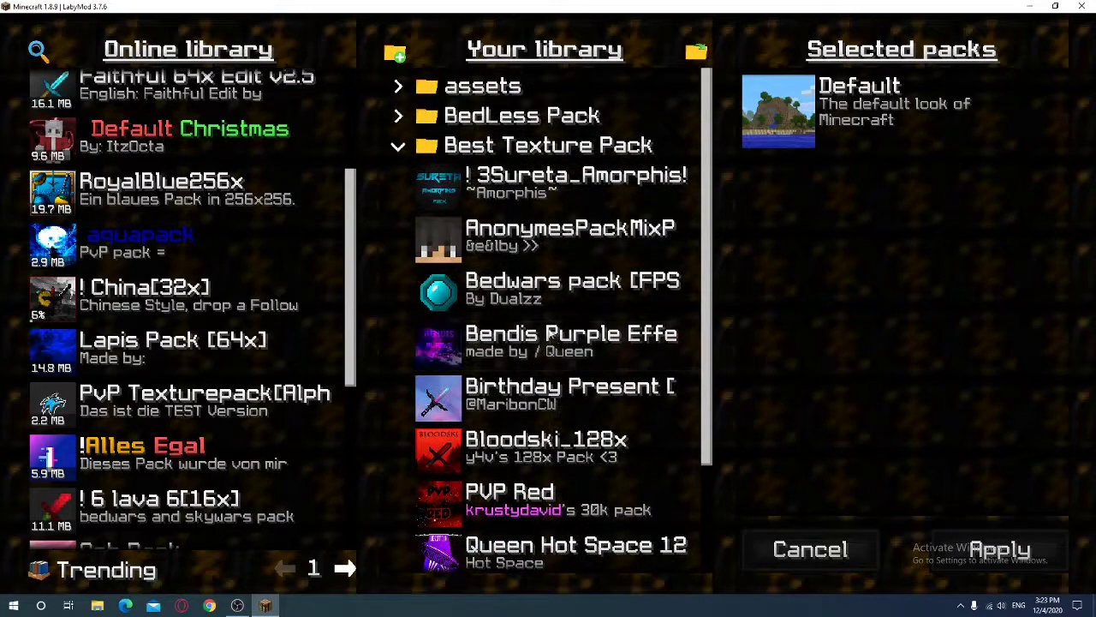
scroll(540, 285, "down", 1)
scroll(540, 285, "down", 2)
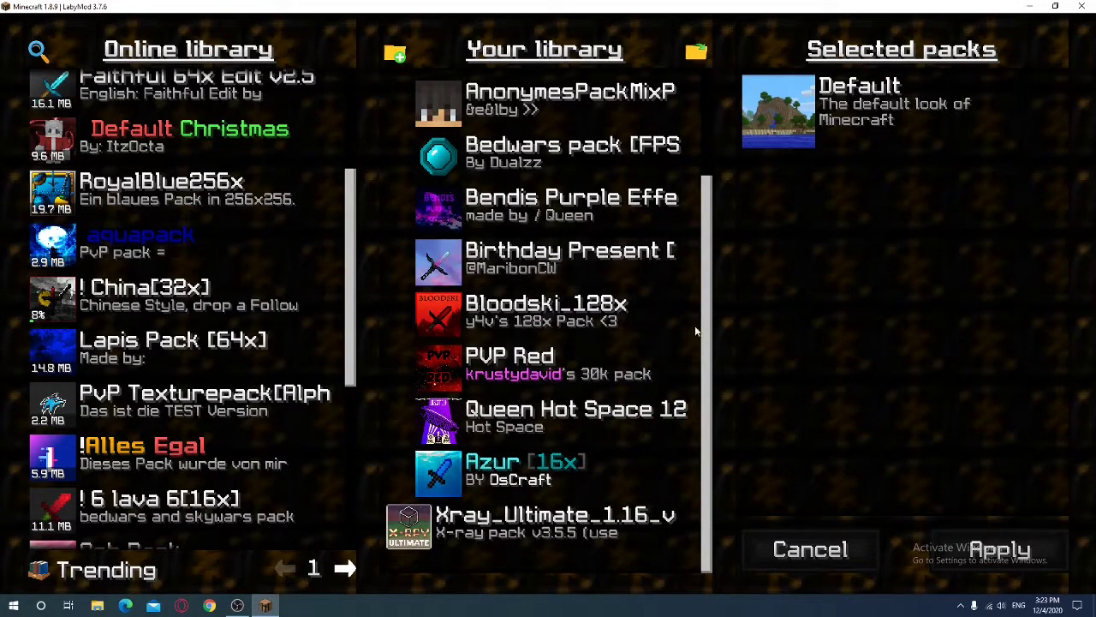
Minimize Minecraft to the desktop, briefly toggling OBS, and nudge the LabyMod installer icon
left_click(1026, 6)
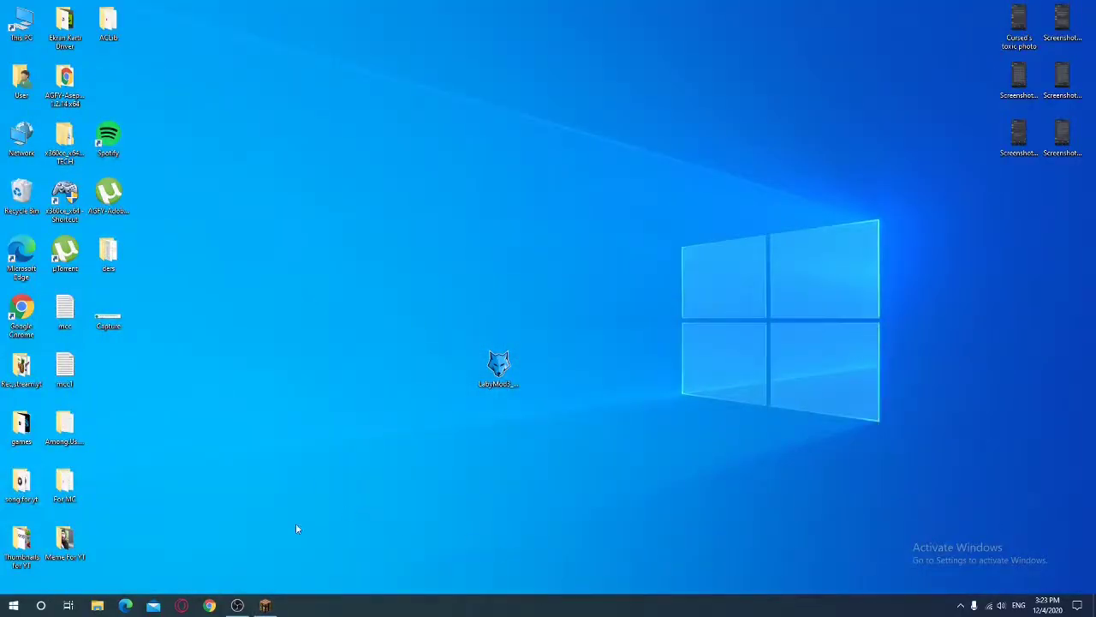
left_click(237, 606)
left_click(718, 30)
left_click(265, 606)
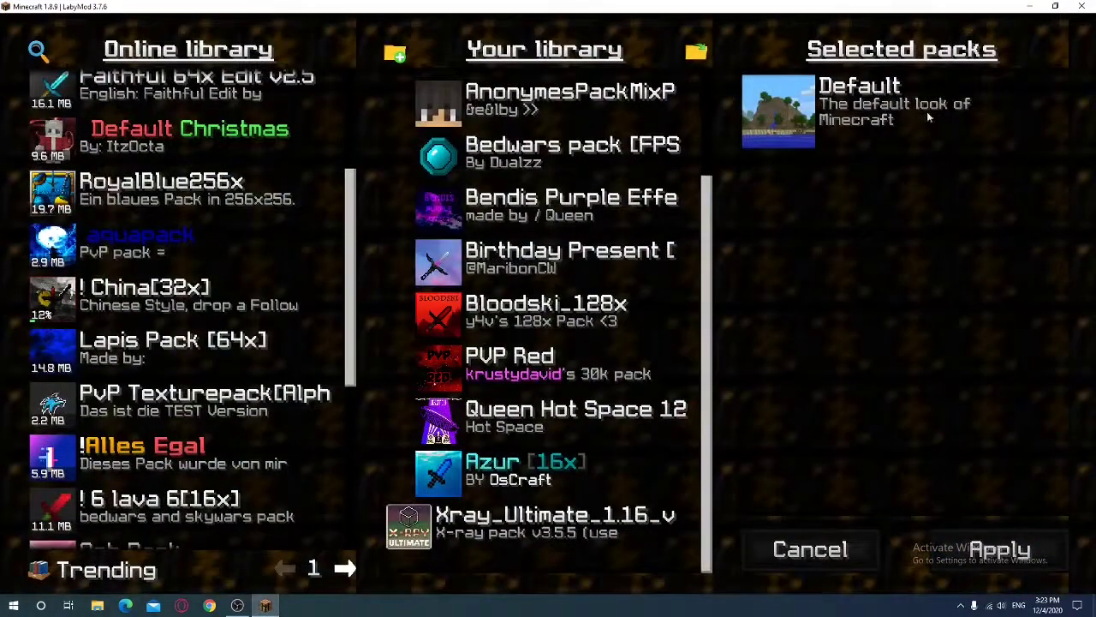
left_click(1029, 6)
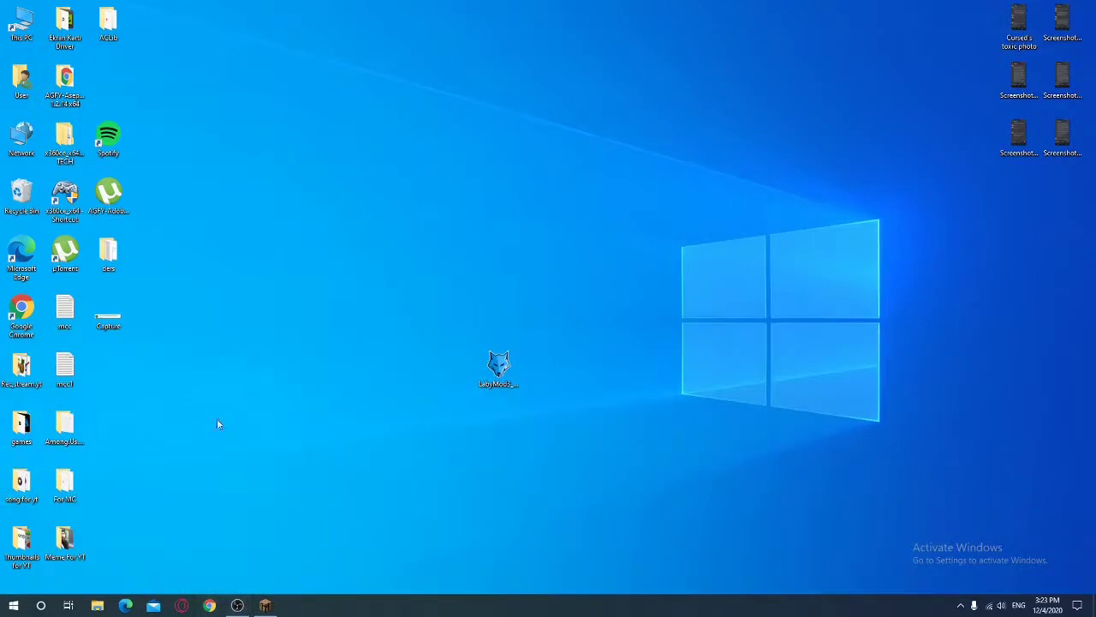
mouse_move(498, 367)
left_mouse_down()
mouse_move(370, 375)
mouse_move(505, 371)
left_mouse_up()
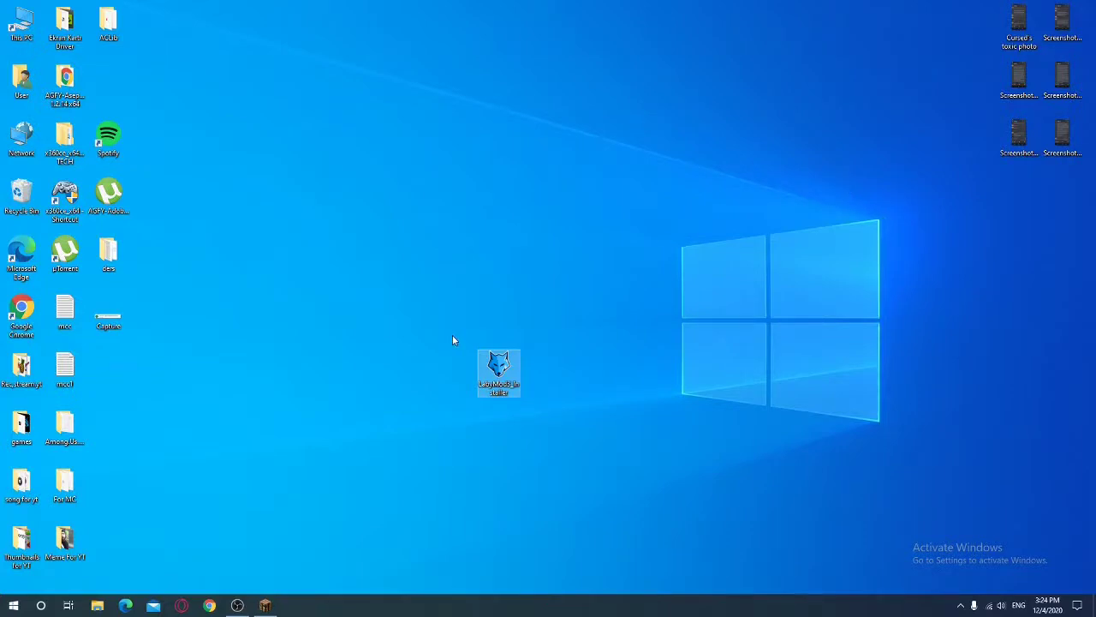
Open the Run dialog and go to %appdata%
key("super")
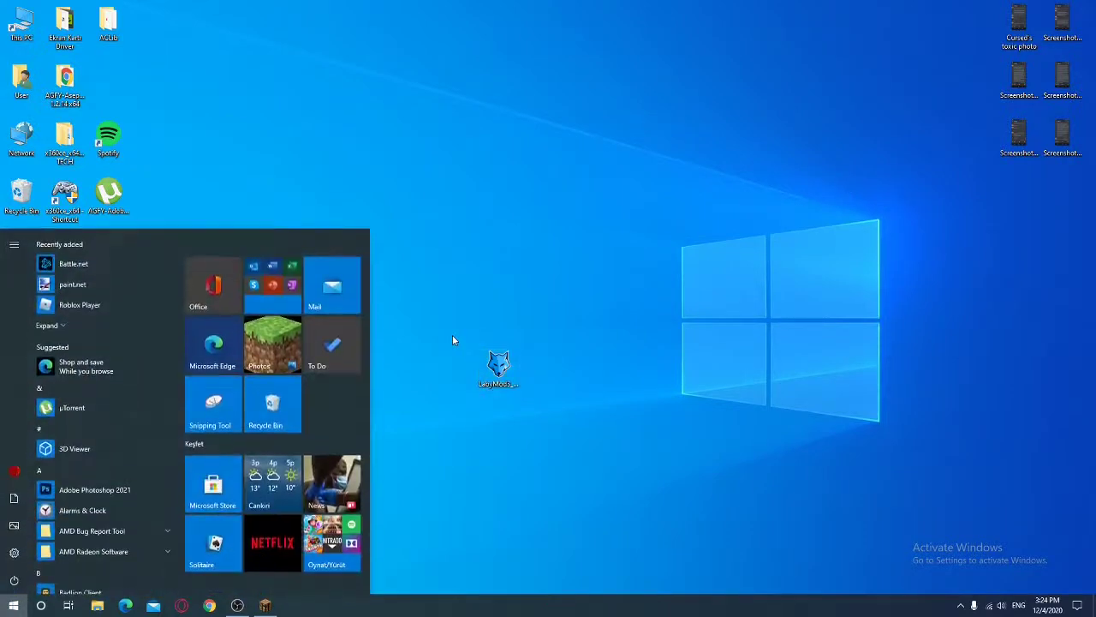
type("run")
key("Return")
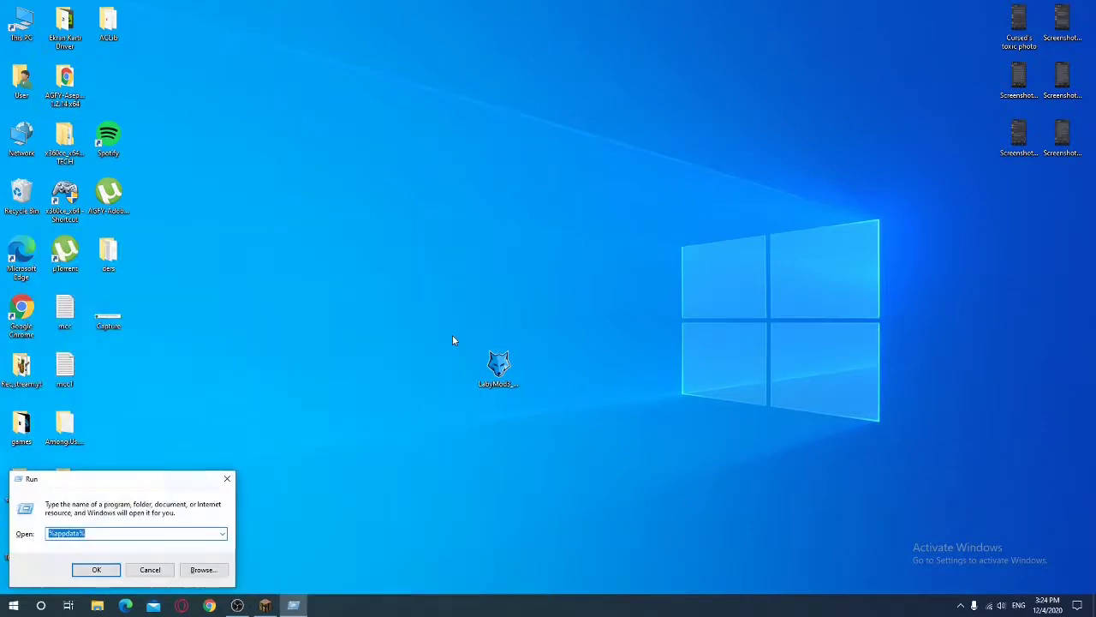
left_click(80, 525)
key("ctrl+a")
key("BackSpace")
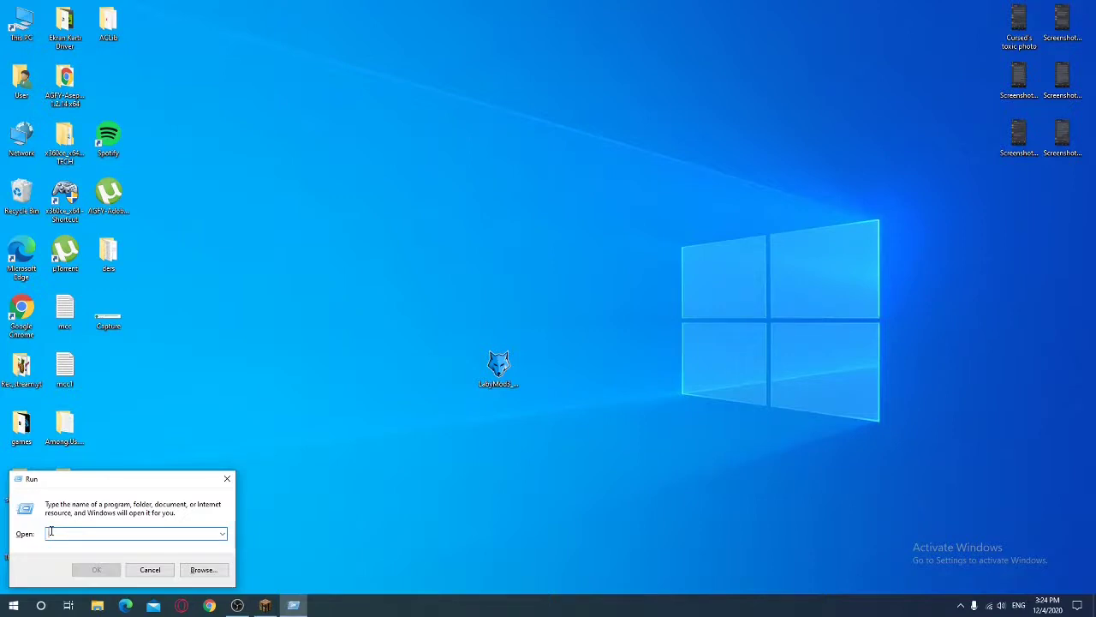
type("%")
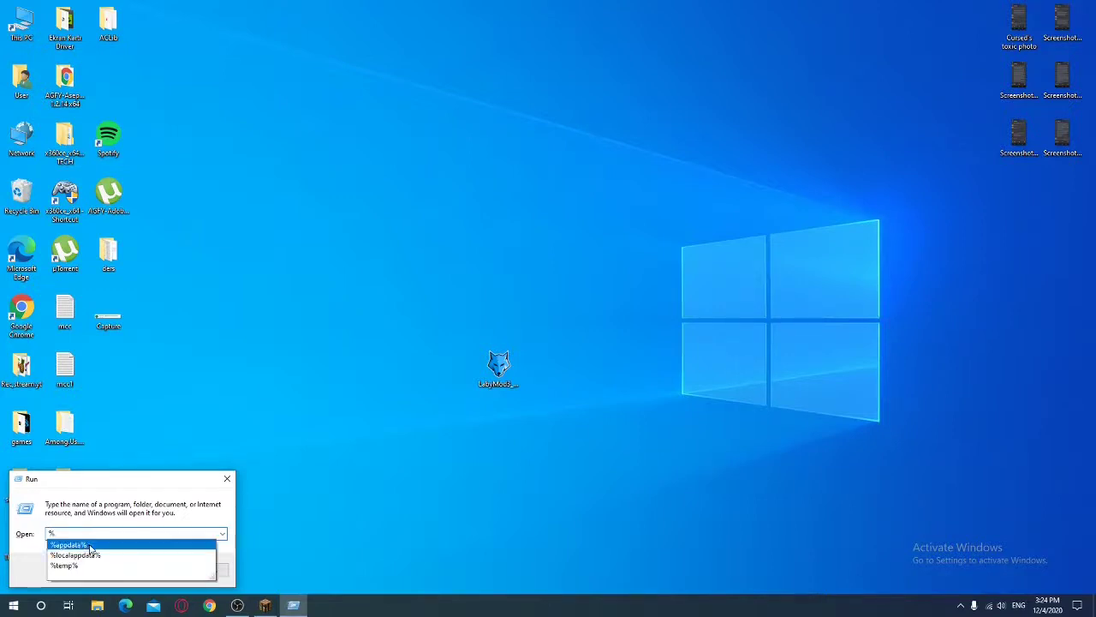
key("Return")
Open Roaming > .minecraft > resourcepacks, move the 1kazzeyy f 2.2k archive, then close the window
left_click(99, 568)
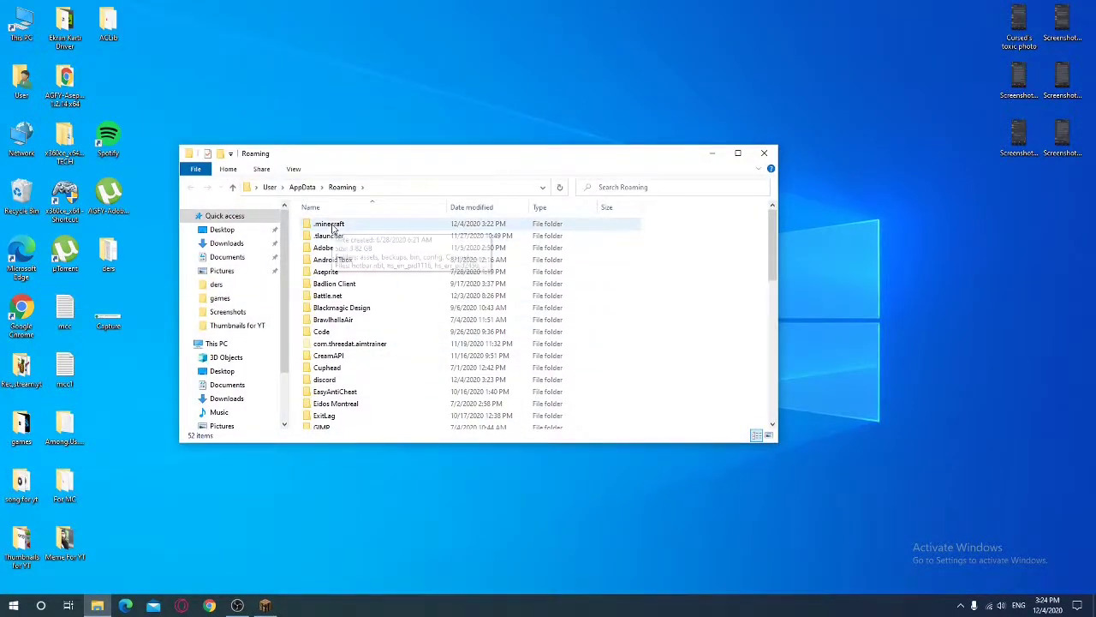
double_click(349, 237)
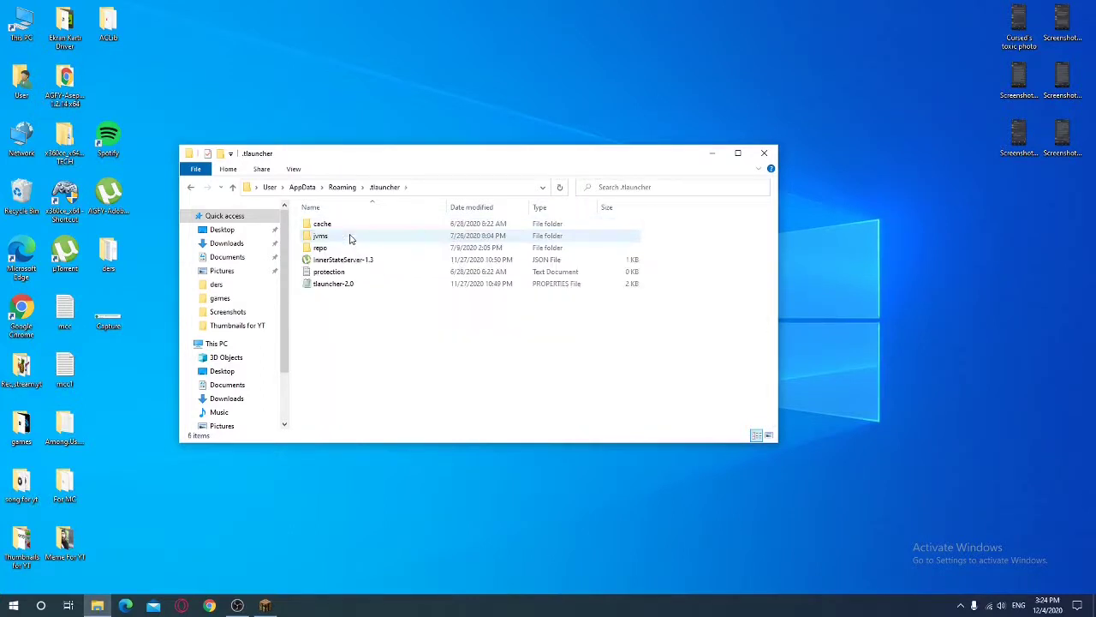
left_click(191, 188)
double_click(323, 224)
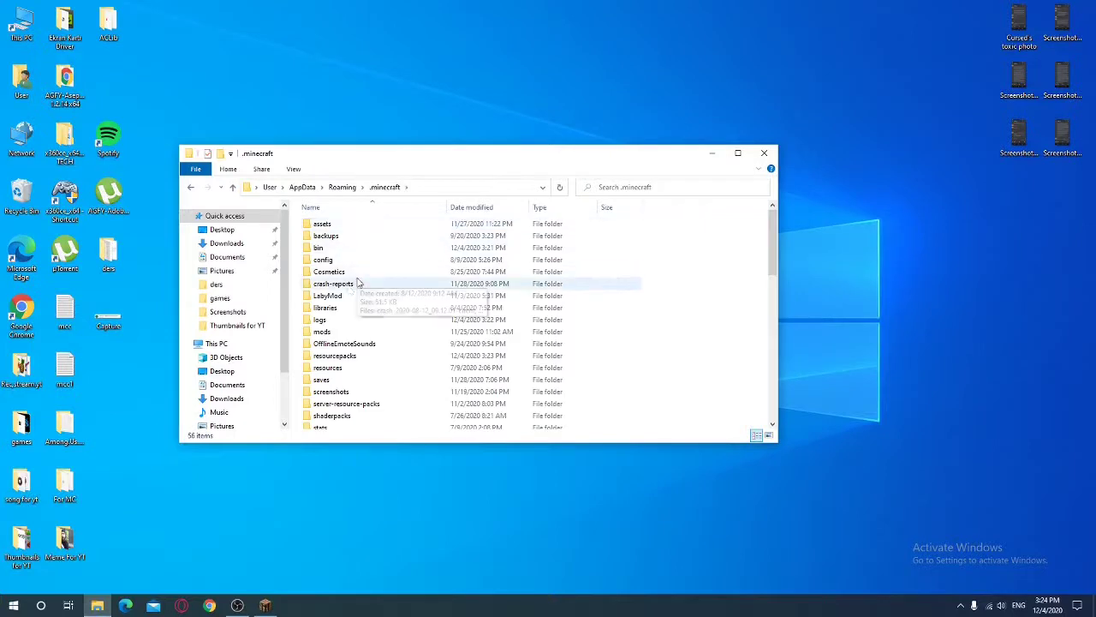
scroll(341, 304, "down", 1)
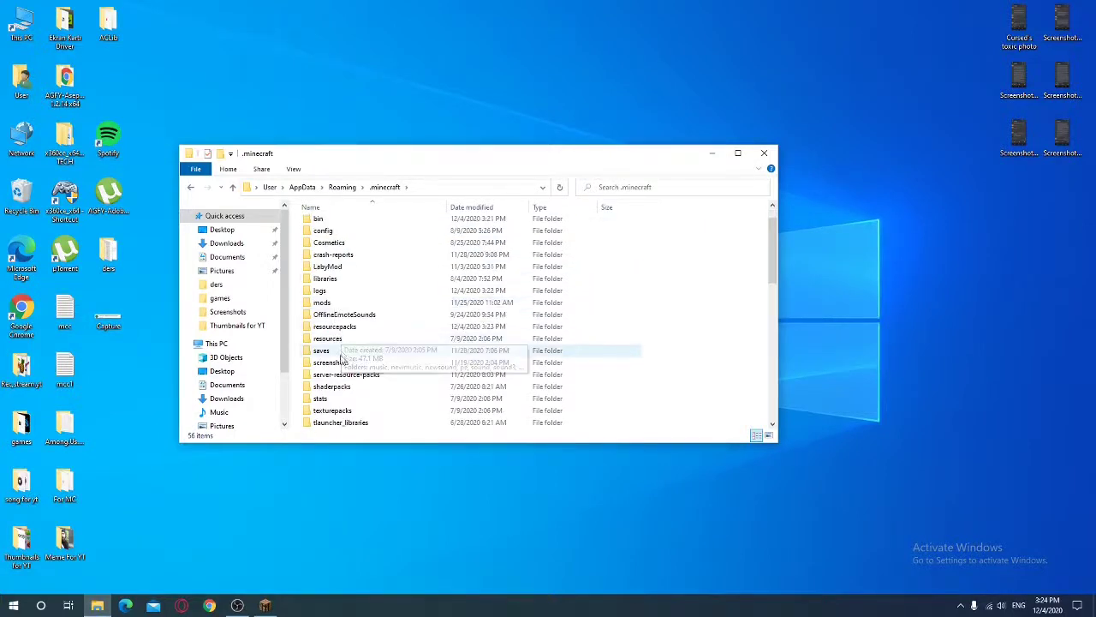
double_click(351, 326)
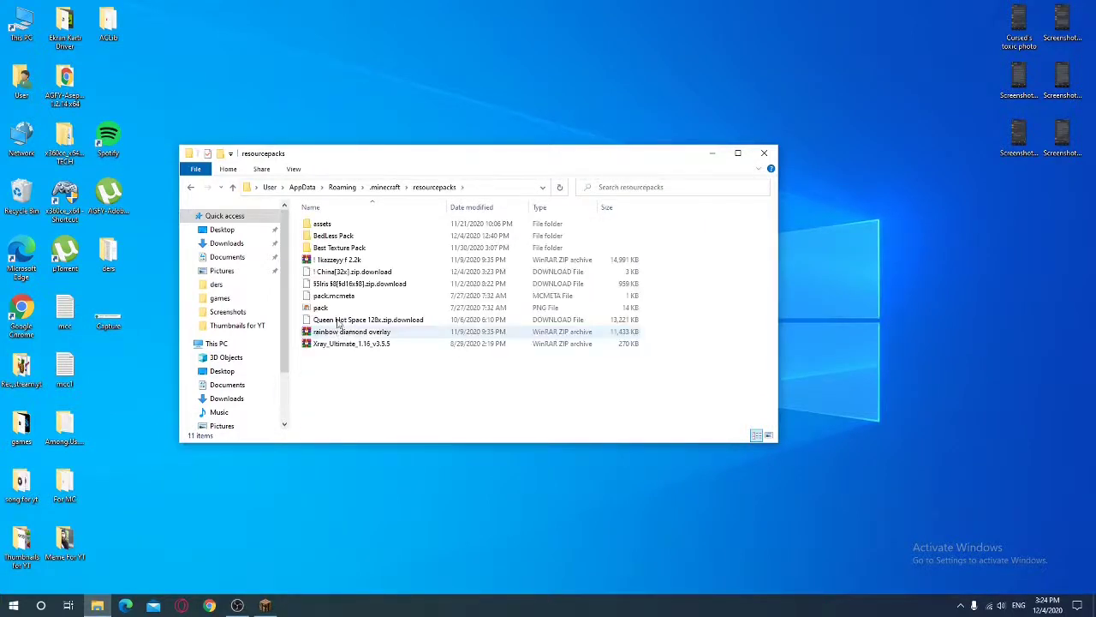
left_click_drag(383, 261, 349, 343)
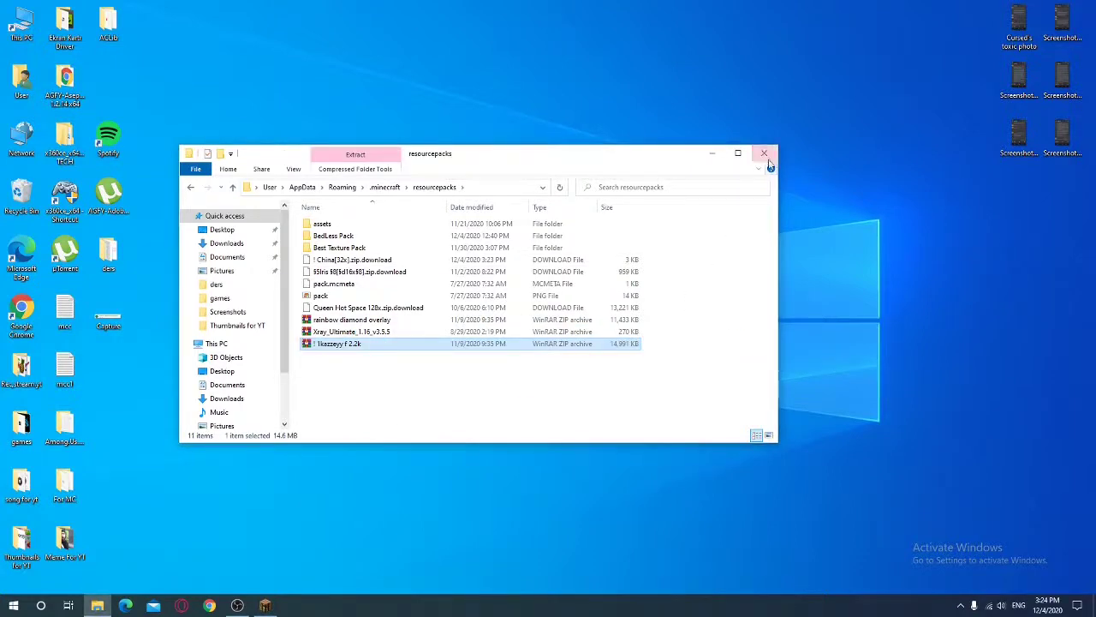
left_click(764, 153)
Restore Minecraft, scroll the Online pack library, and minimize the game again
left_click(265, 605)
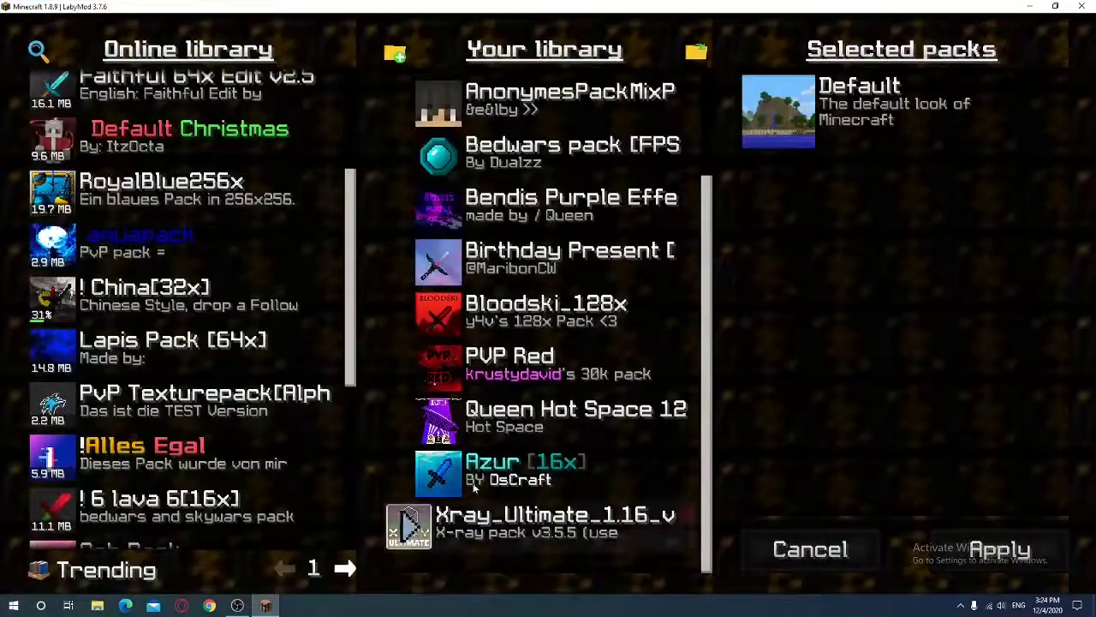
scroll(120, 316, "down", 3)
scroll(160, 372, "down", 3)
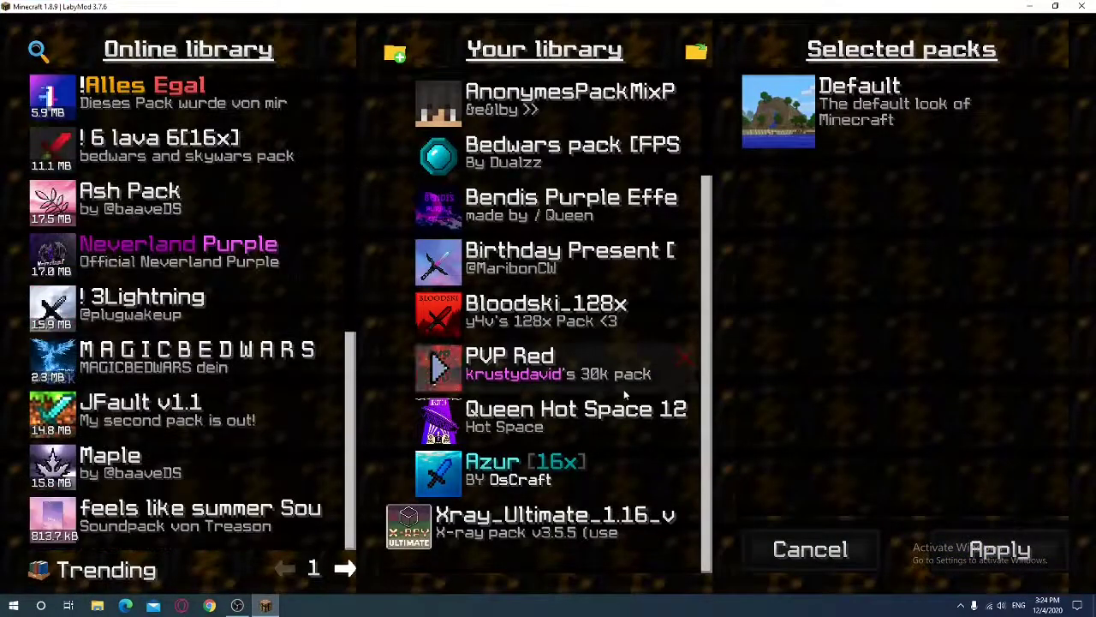
left_click(1030, 6)
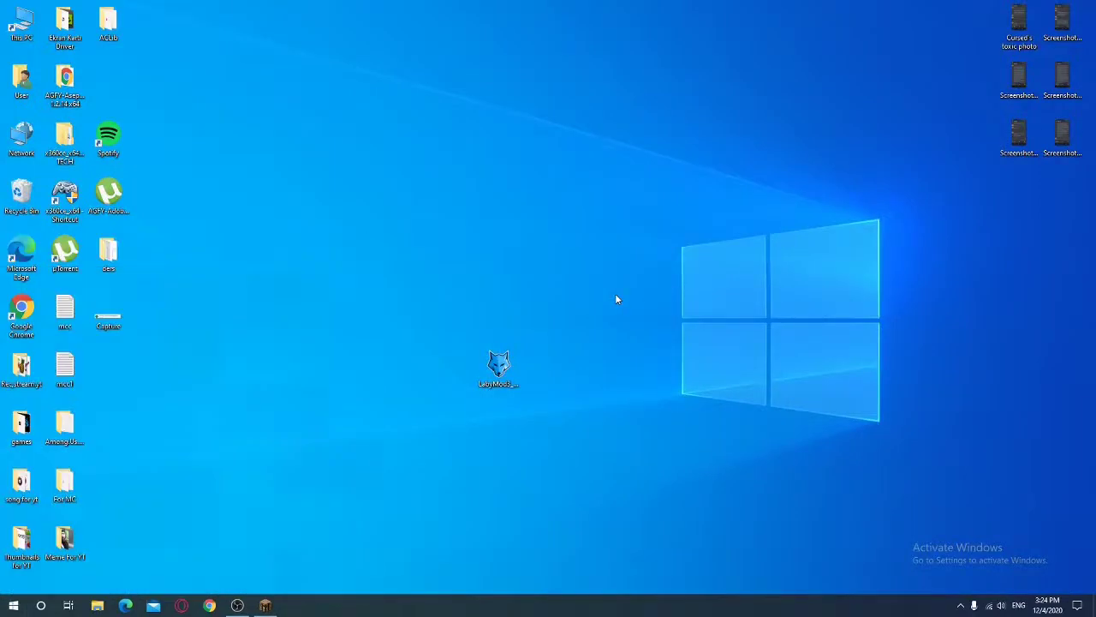
Launch Discord from the Start menu search
key("super")
type("x")
key("BackSpace")
type("d")
key("Escape")
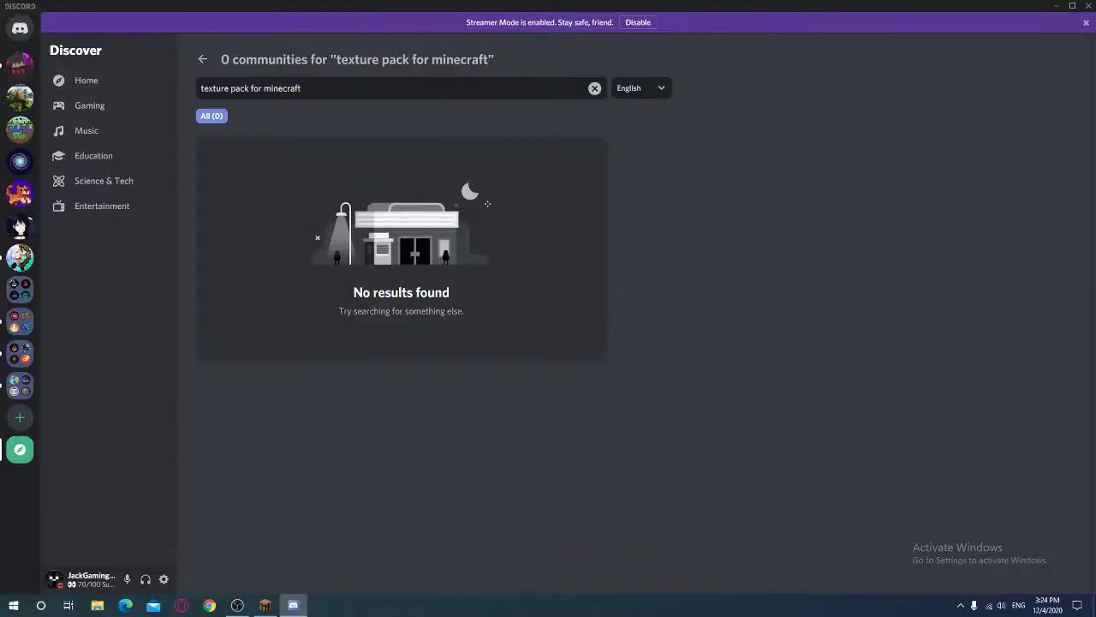
Search Discover for 'Bedless noob', turn off Streamer Mode, and open Bedless Nation
key("ctrl+a")
key("BackSpace")
type("Bed")
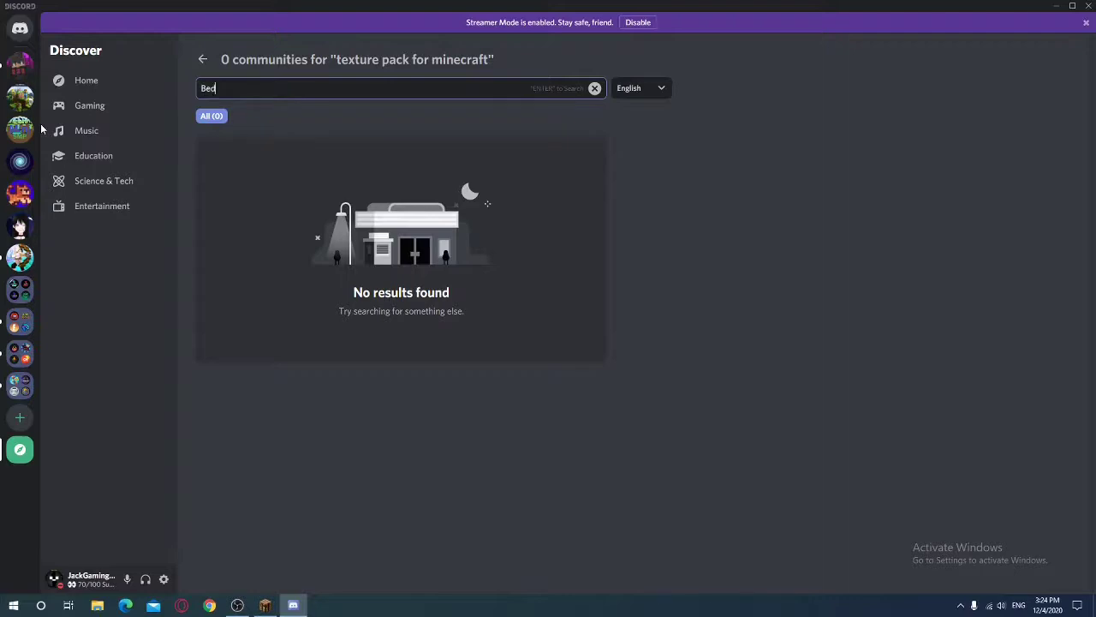
type("less noob")
key("Return")
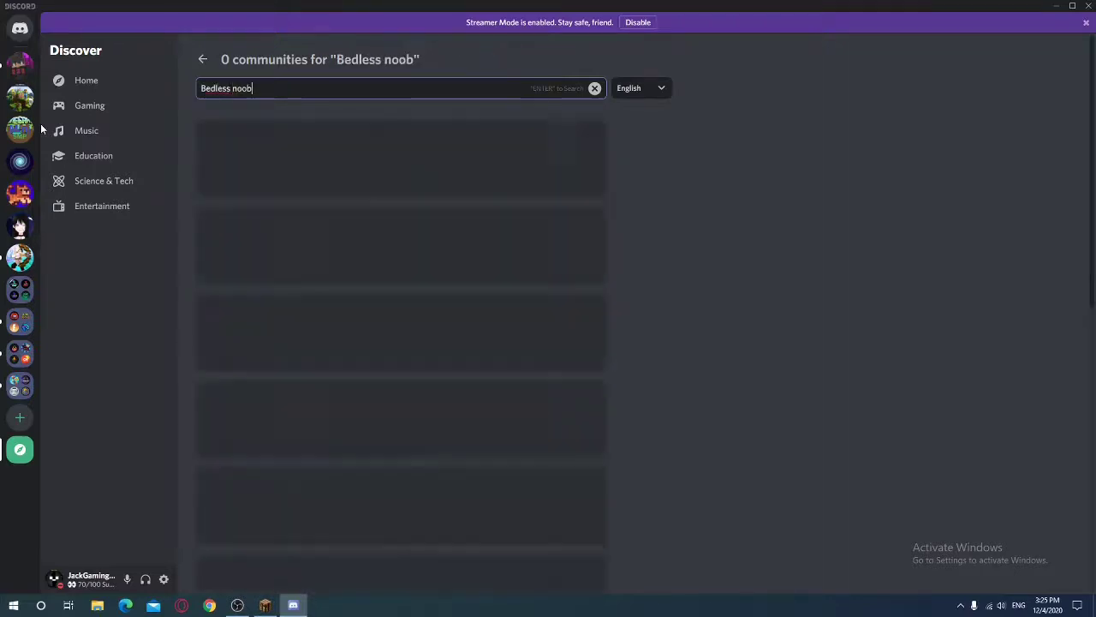
left_click(642, 24)
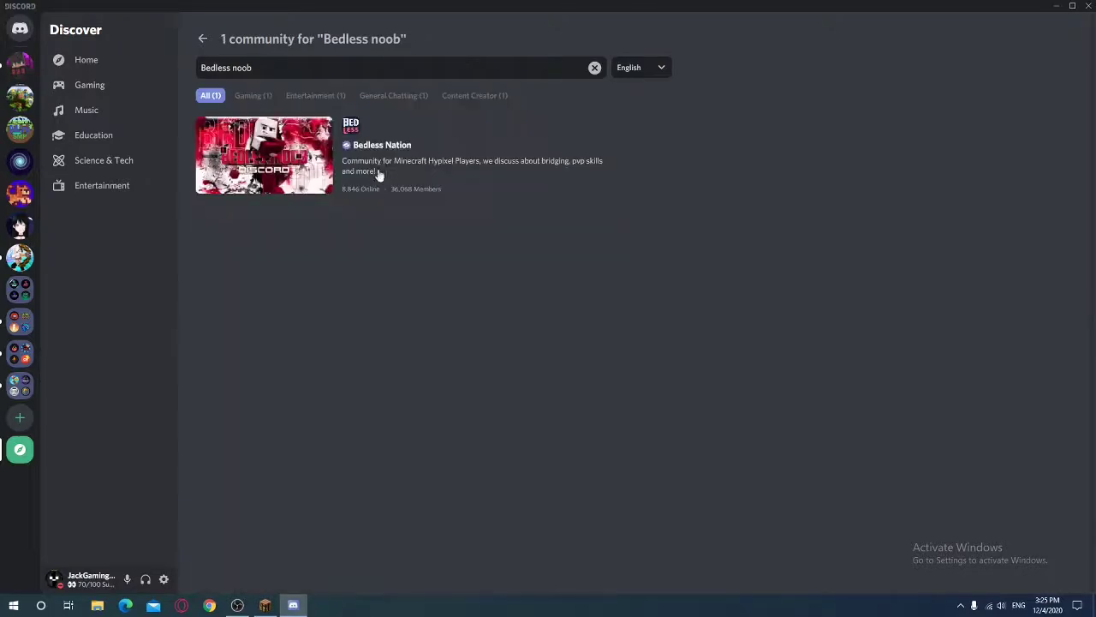
left_click(254, 163)
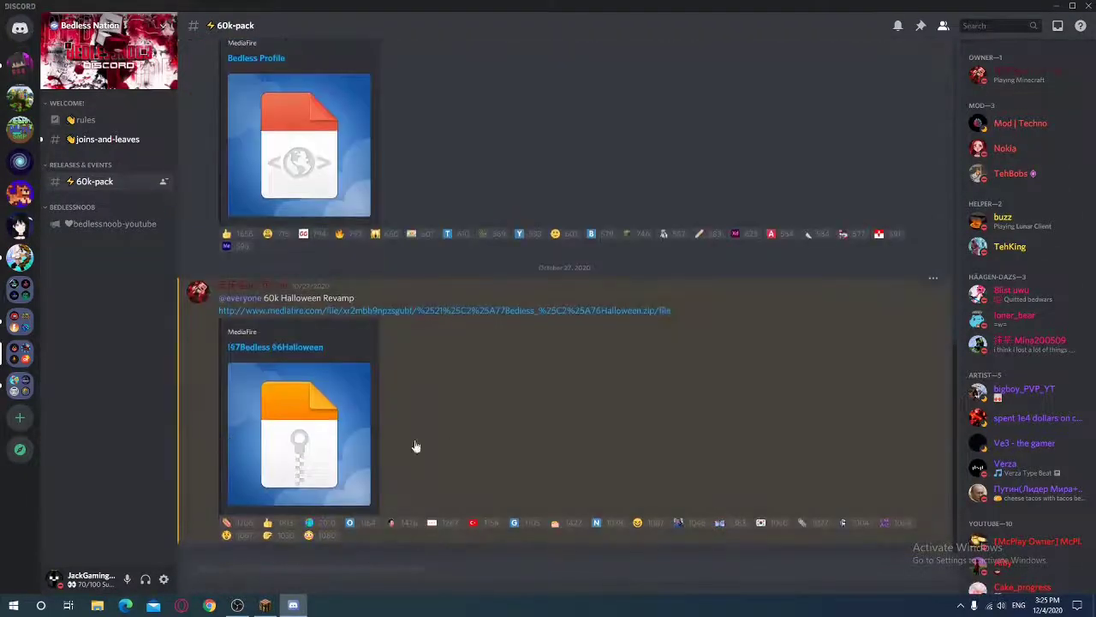
Follow the #60k-pack Bed Sword Overlay MediaFire link, confirming the external link
scroll(435, 428, "up", 3)
scroll(435, 426, "up", 10)
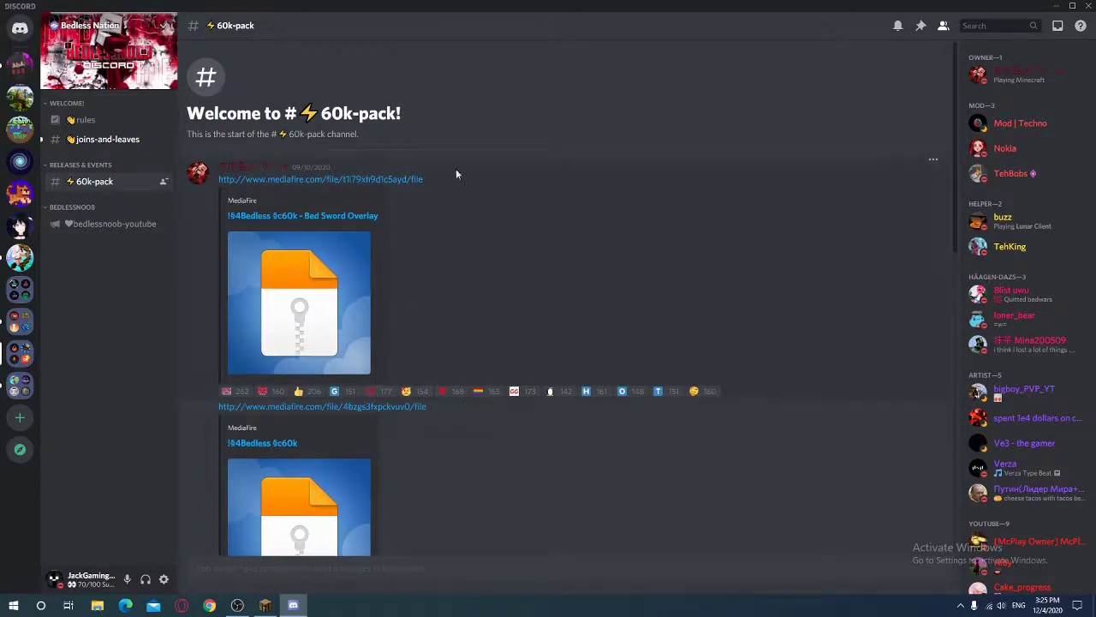
left_click(324, 217)
left_click(631, 335)
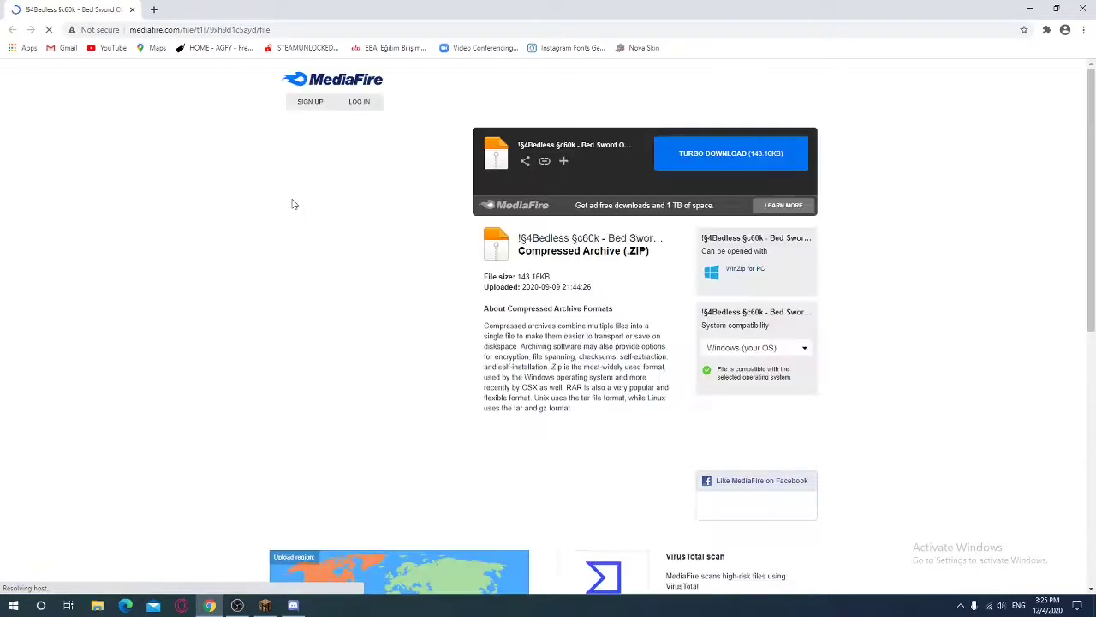
Download the '!§4Bedless §c60k - Bed Sword Overlay' ZIP from the MediaFire page
left_click(715, 158)
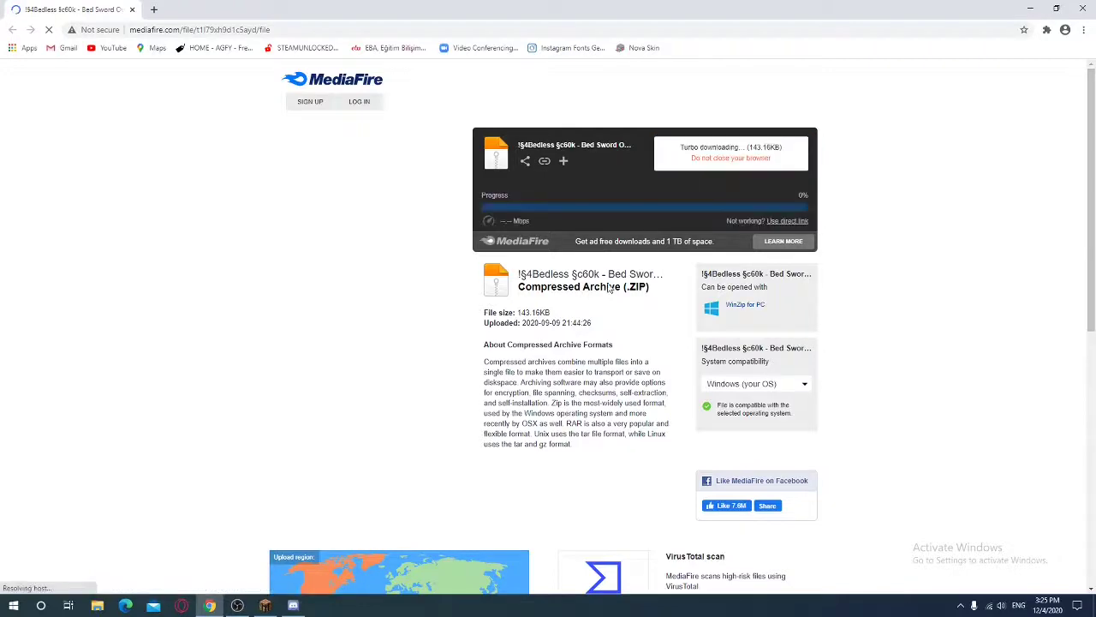
scroll(638, 243, "down", 2)
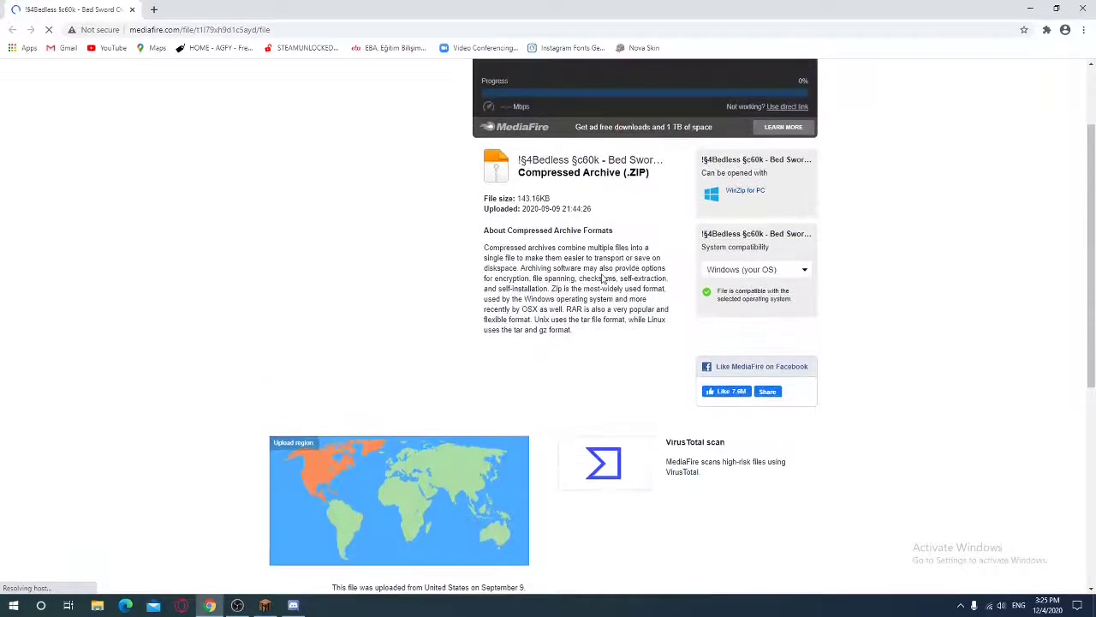
scroll(602, 278, "up", 1)
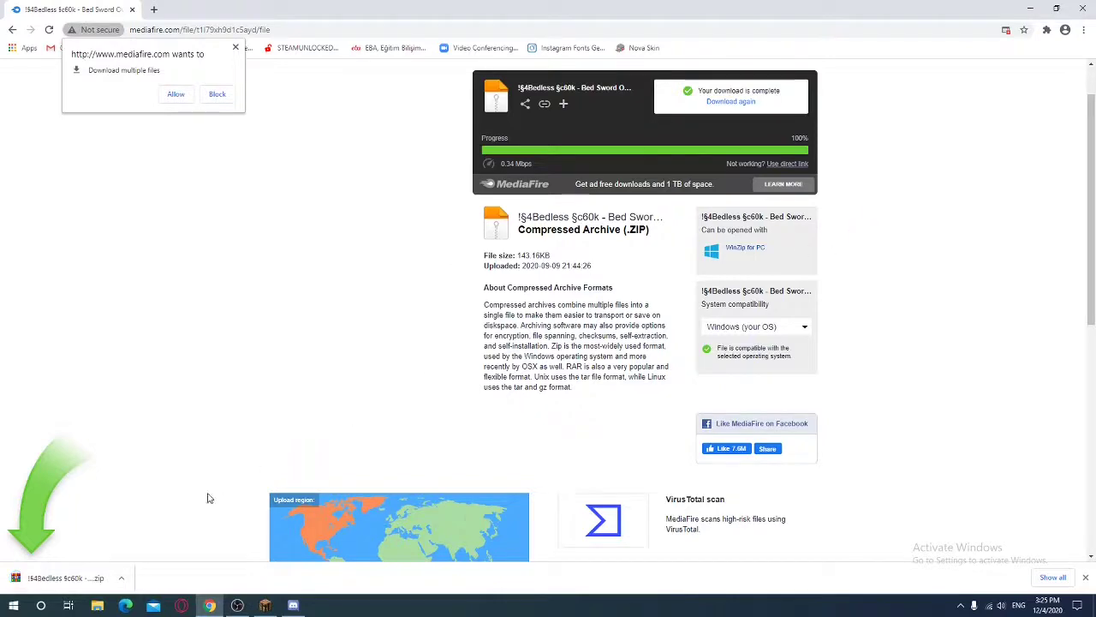
Drag the finished Bedless archive from Chrome's download bar onto the desktop, then minimize Chrome
left_click(1059, 9)
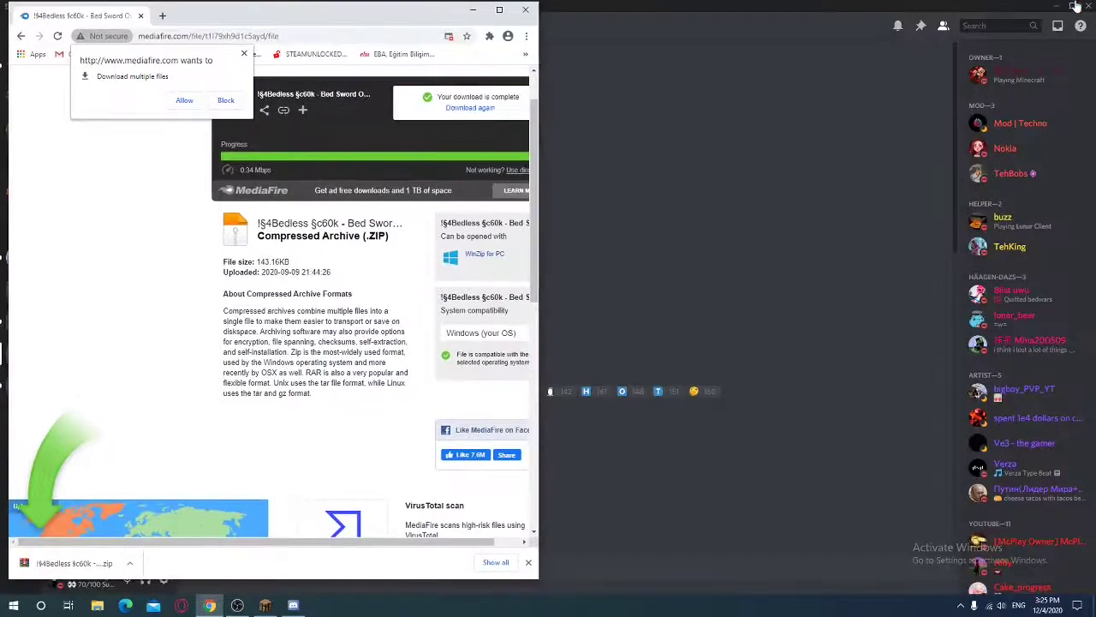
left_click(1075, 6)
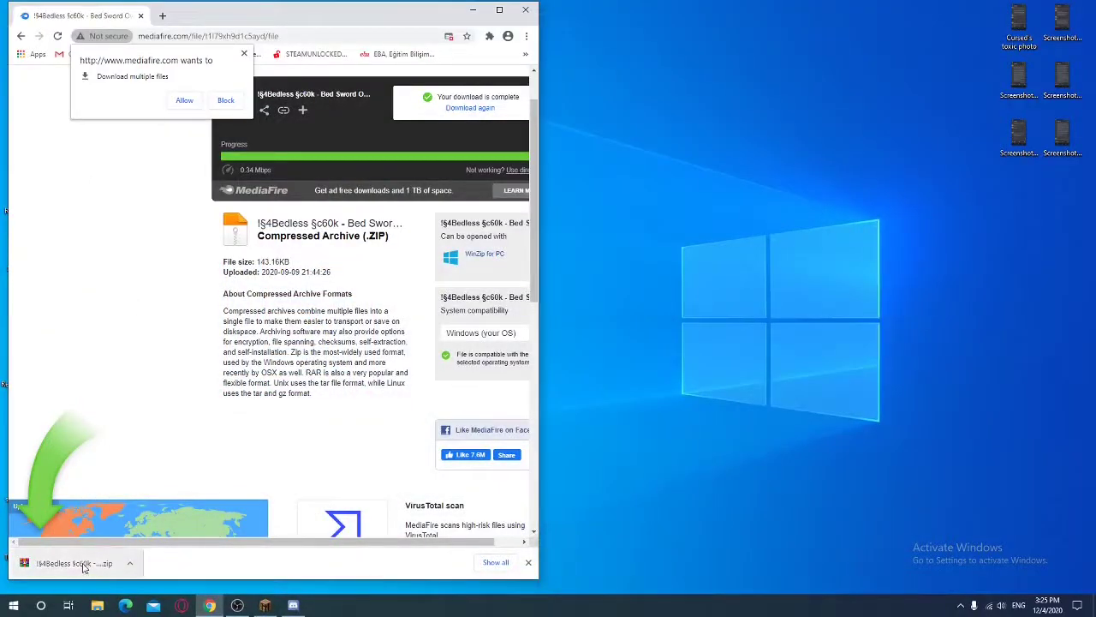
left_click_drag(83, 567, 776, 389)
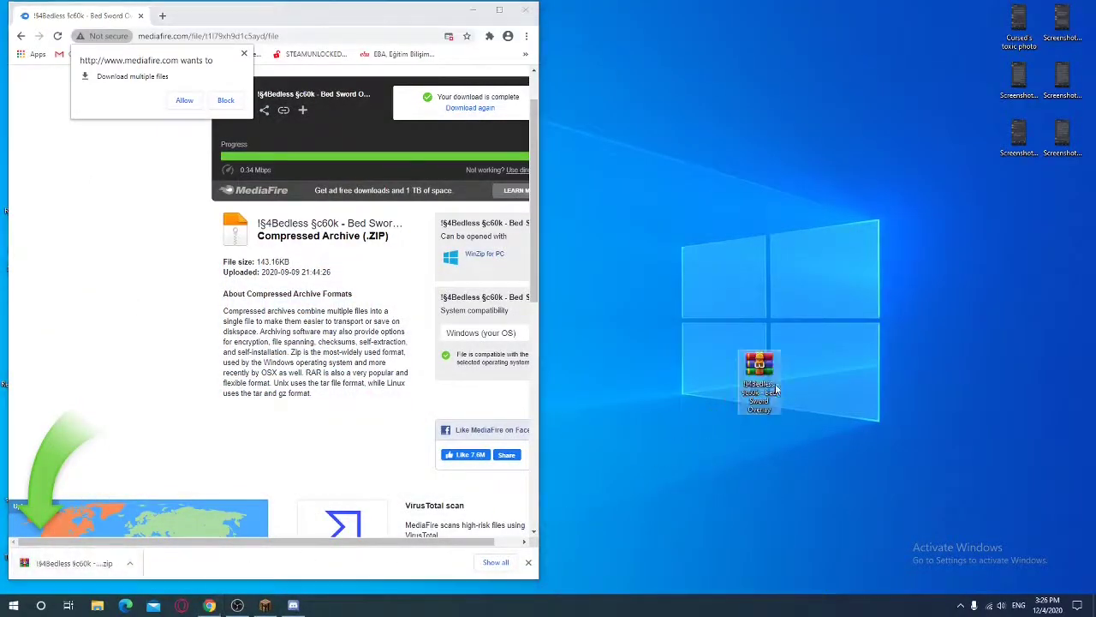
left_click(499, 10)
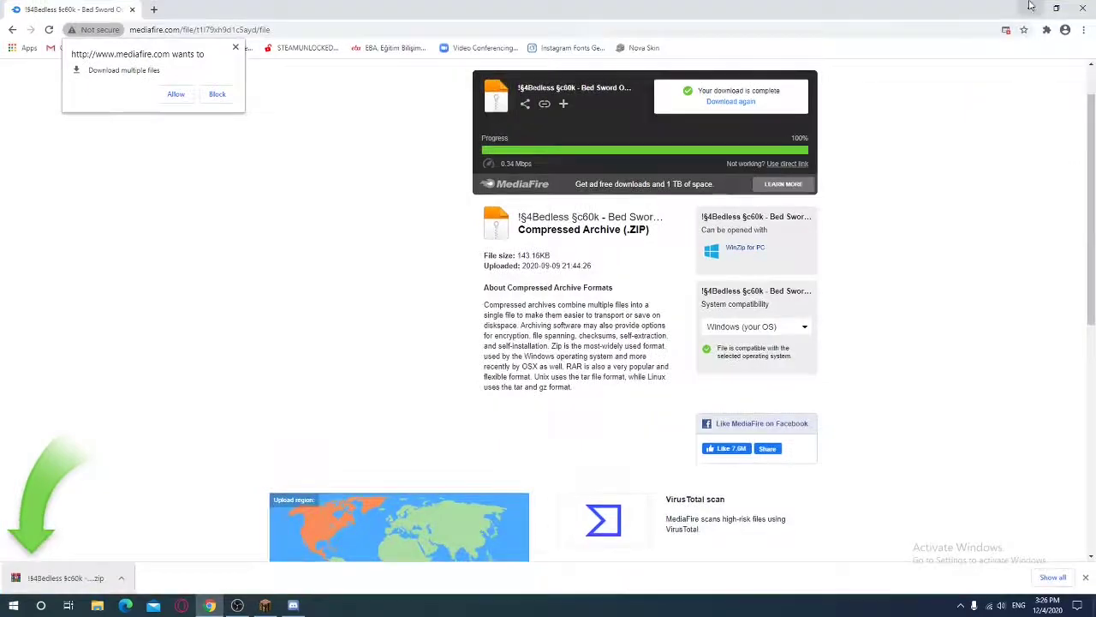
left_click(1031, 7)
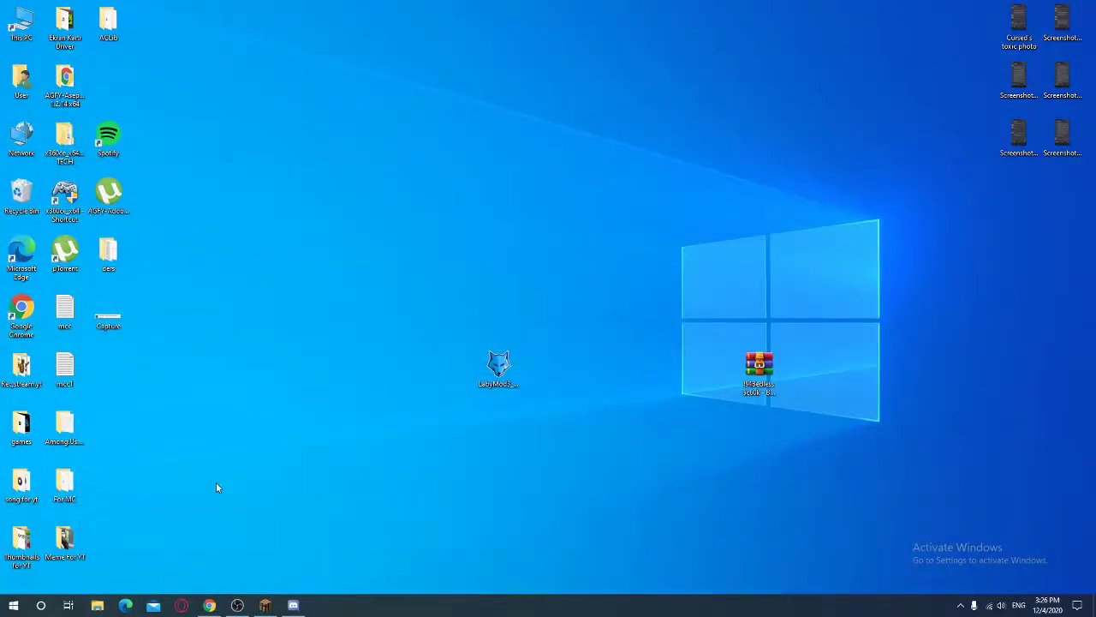
Open the .minecraft resourcepacks folder through Run and %appdata%
key("super")
key("super")
key("super+r")
left_click(100, 569)
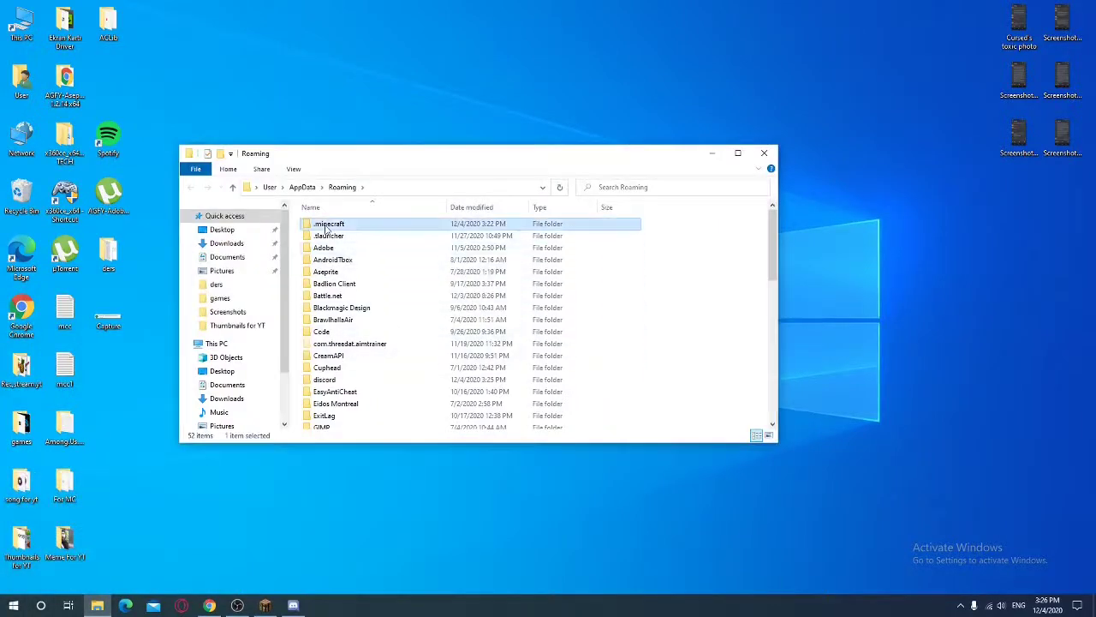
double_click(329, 224)
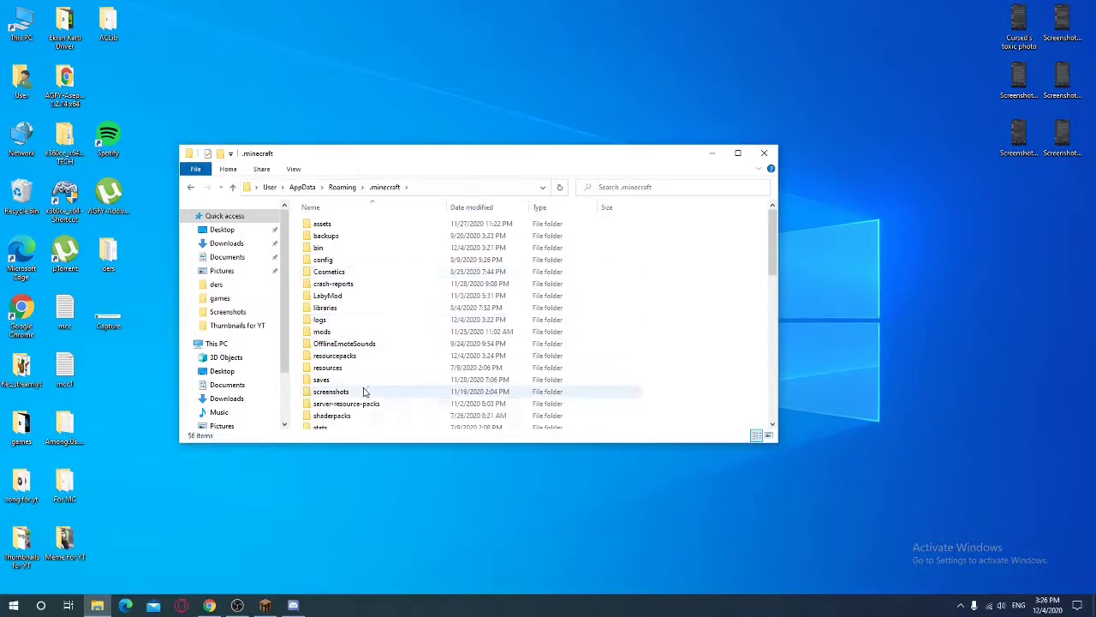
double_click(334, 355)
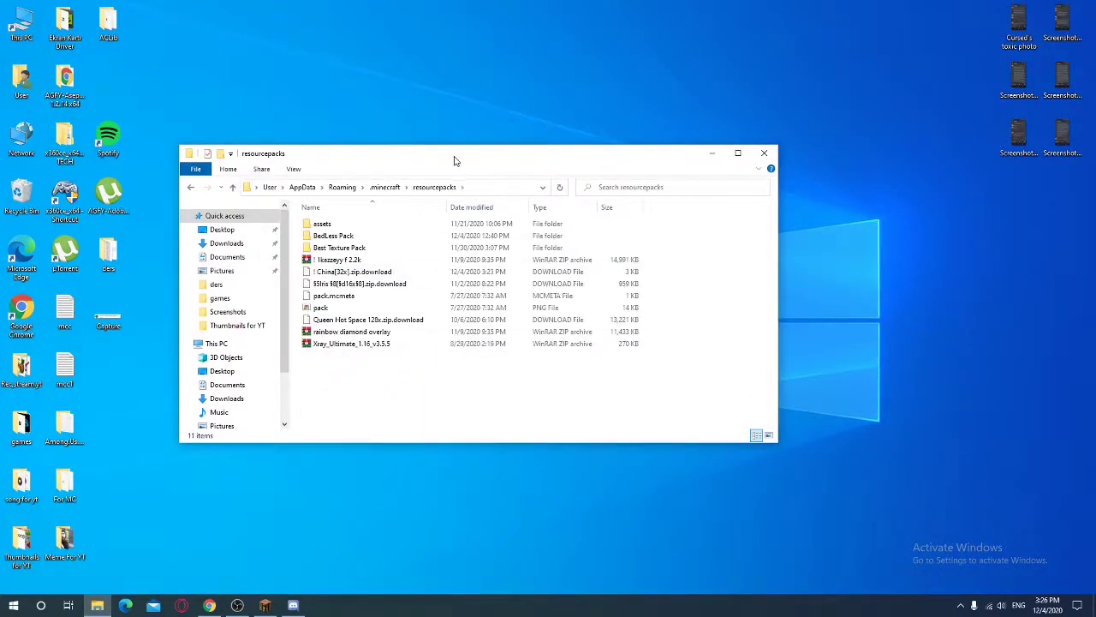
Move the Bedless 60k Bed Sword Overlay ZIP from the desktop into resourcepacks and return to Minecraft
left_click_drag(453, 160, 314, 162)
left_click_drag(759, 370, 270, 364)
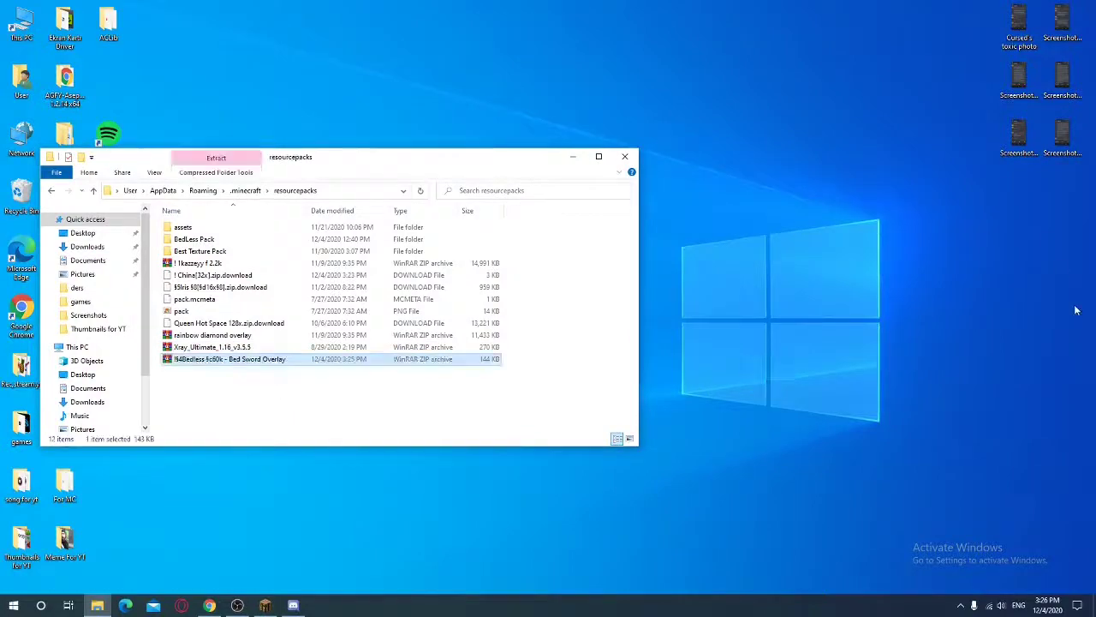
left_click(264, 606)
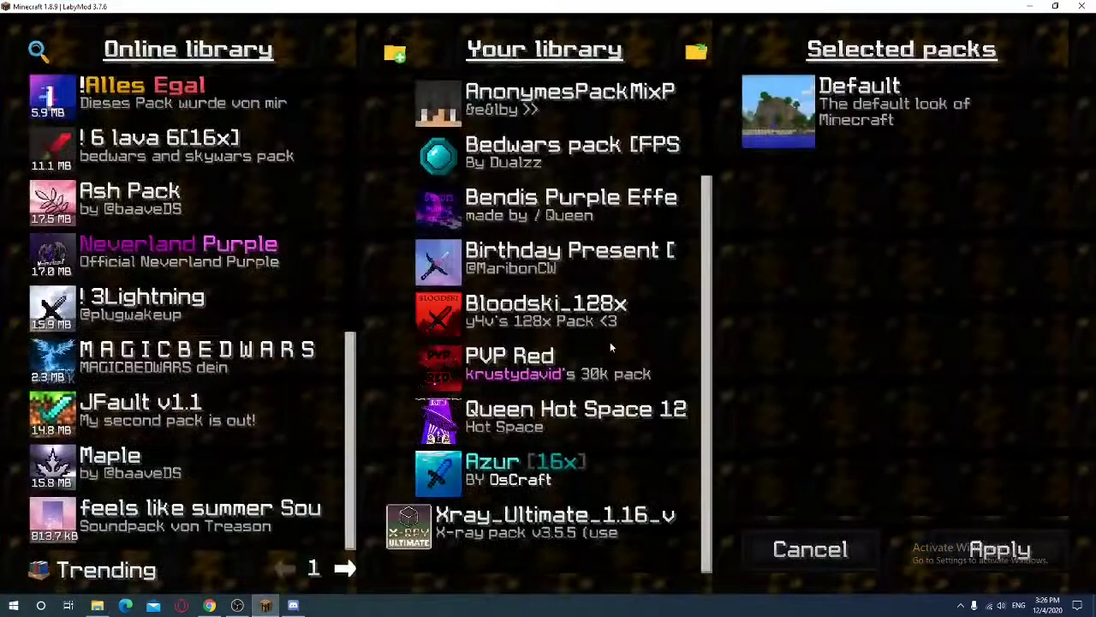
scroll(609, 342, "up", 2)
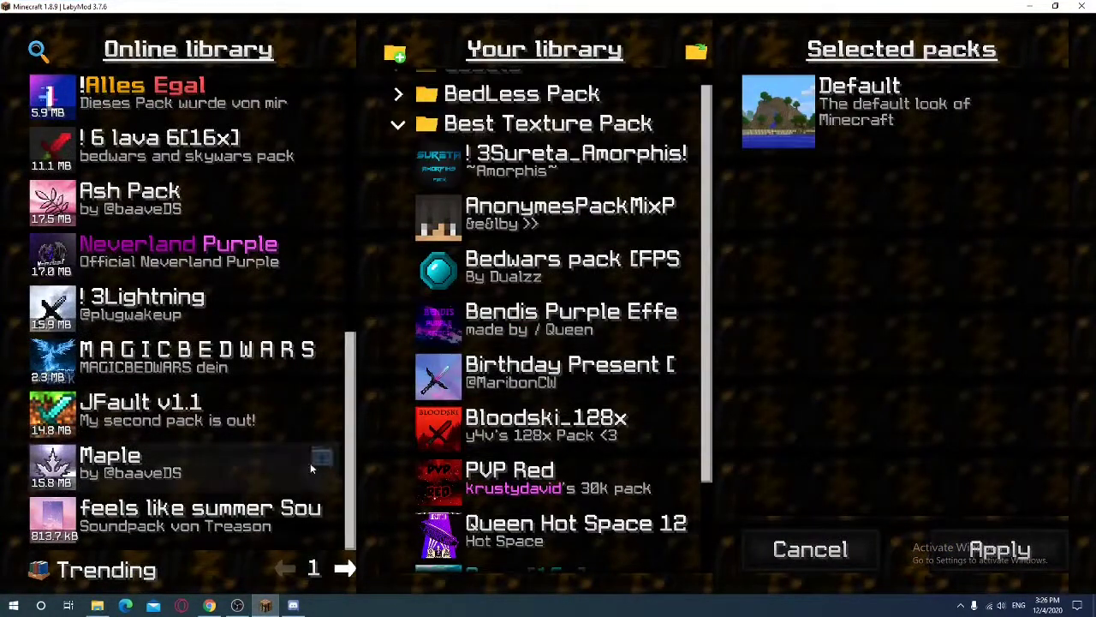
scroll(528, 319, "down", 2)
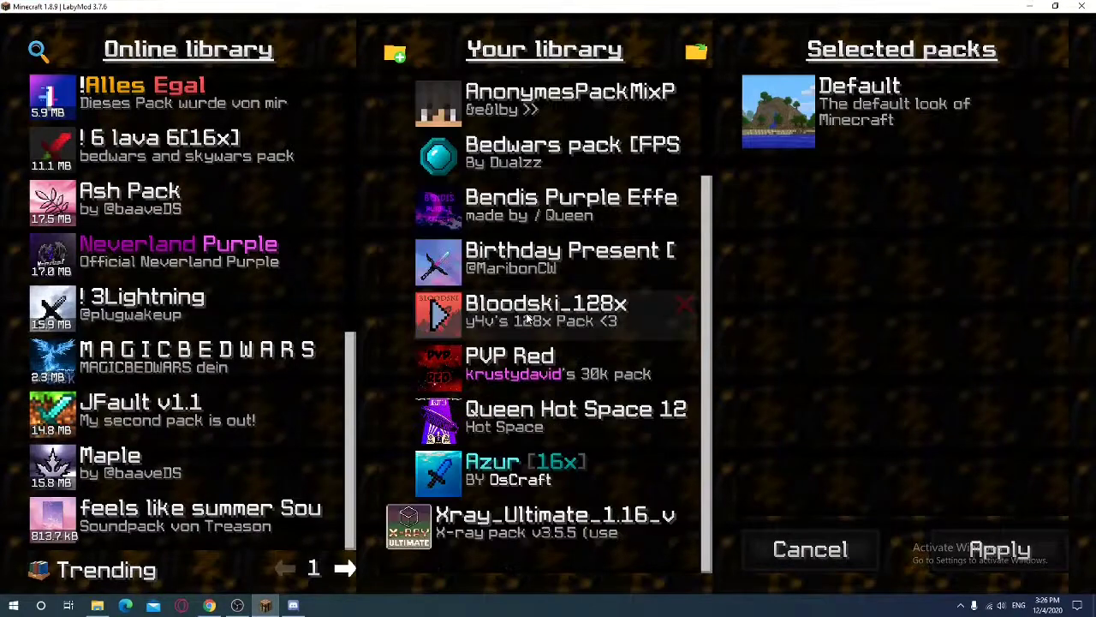
scroll(527, 318, "up", 3)
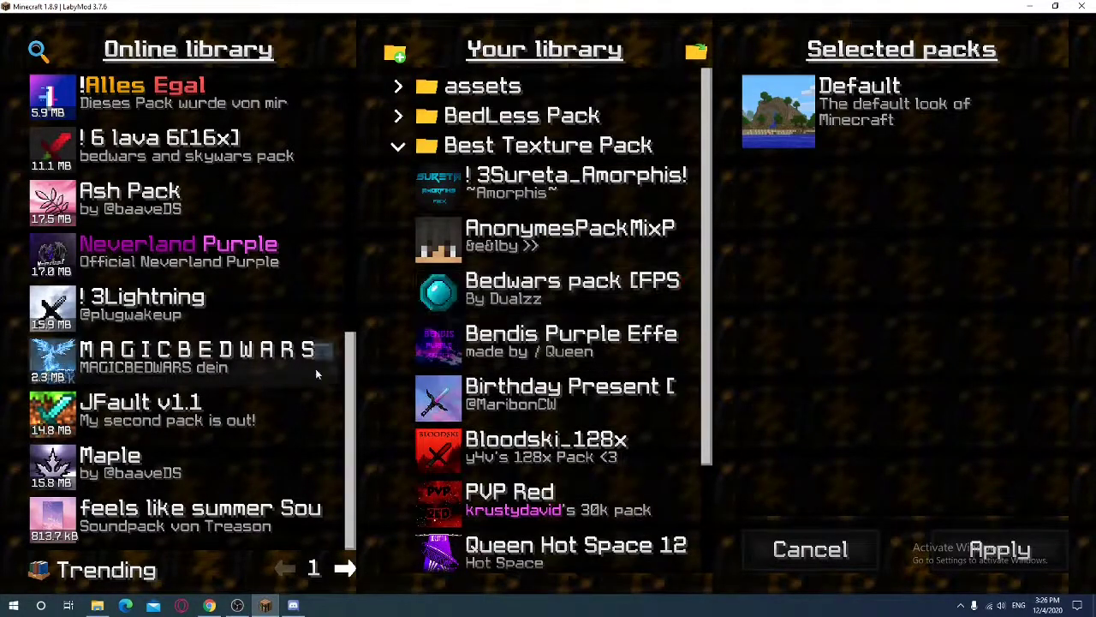
scroll(202, 373, "up", 4)
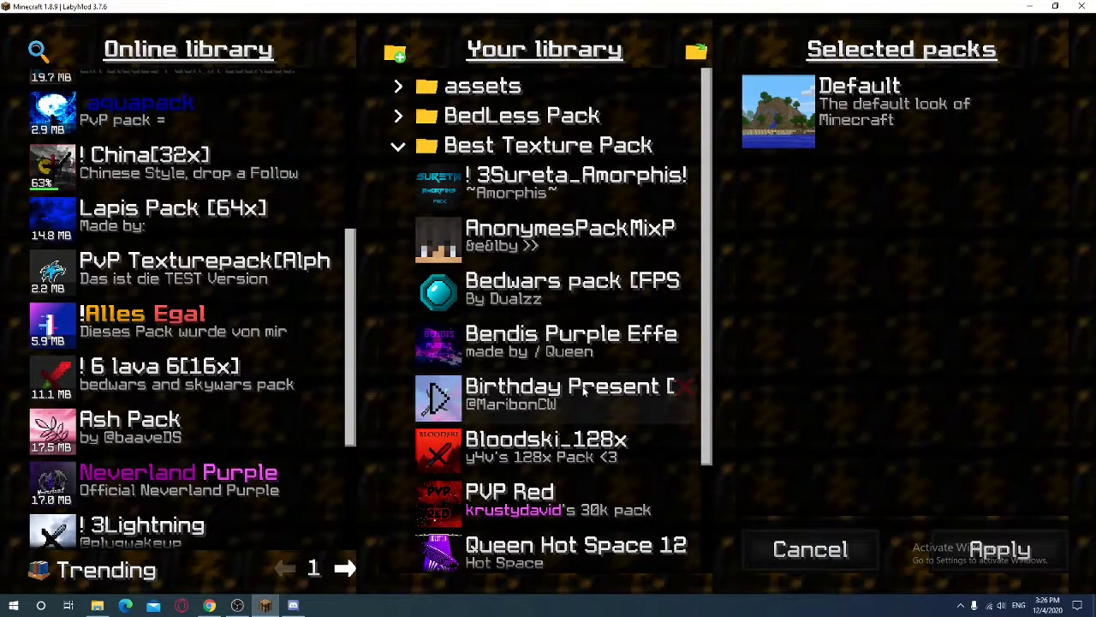
scroll(566, 446, "down", 3)
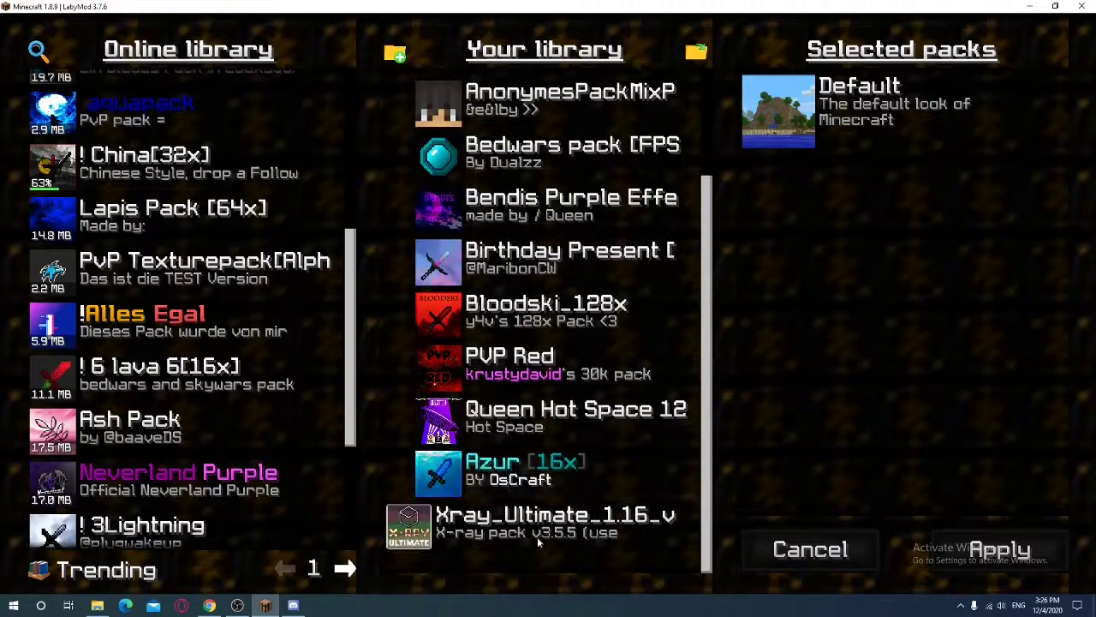
scroll(513, 484, "up", 2)
left_click(455, 128)
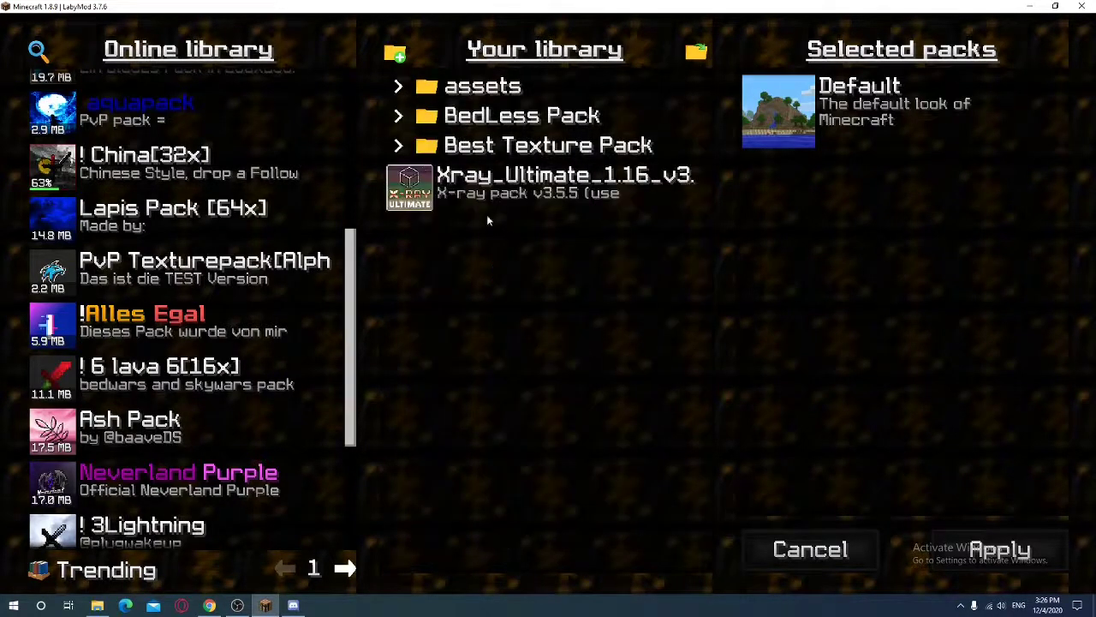
left_click_drag(488, 221, 462, 163)
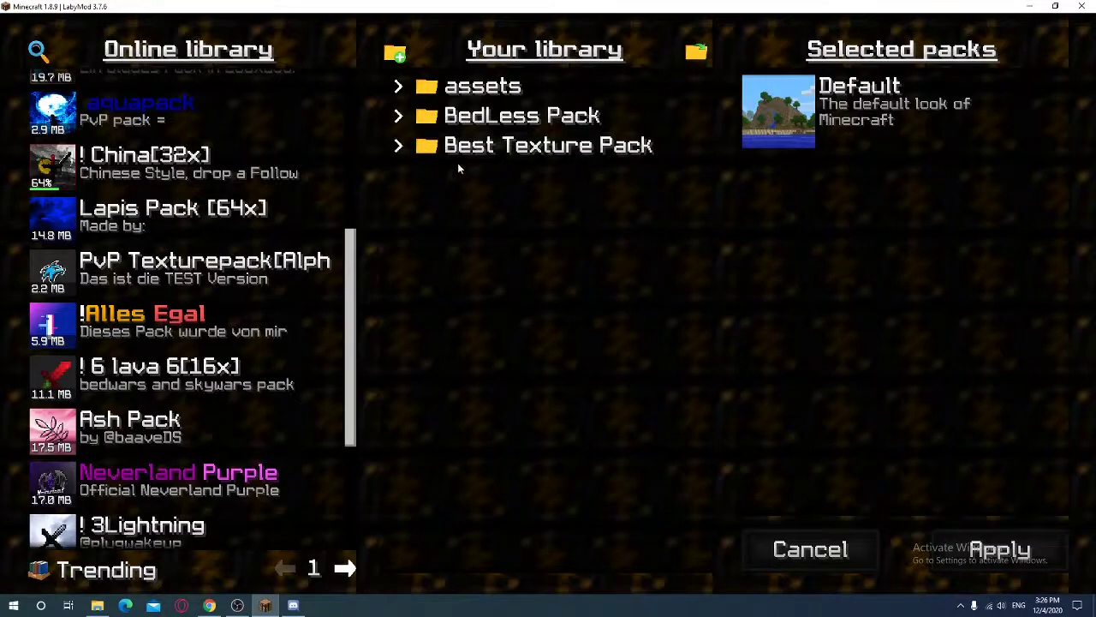
left_click(463, 147)
scroll(575, 351, "down", 3)
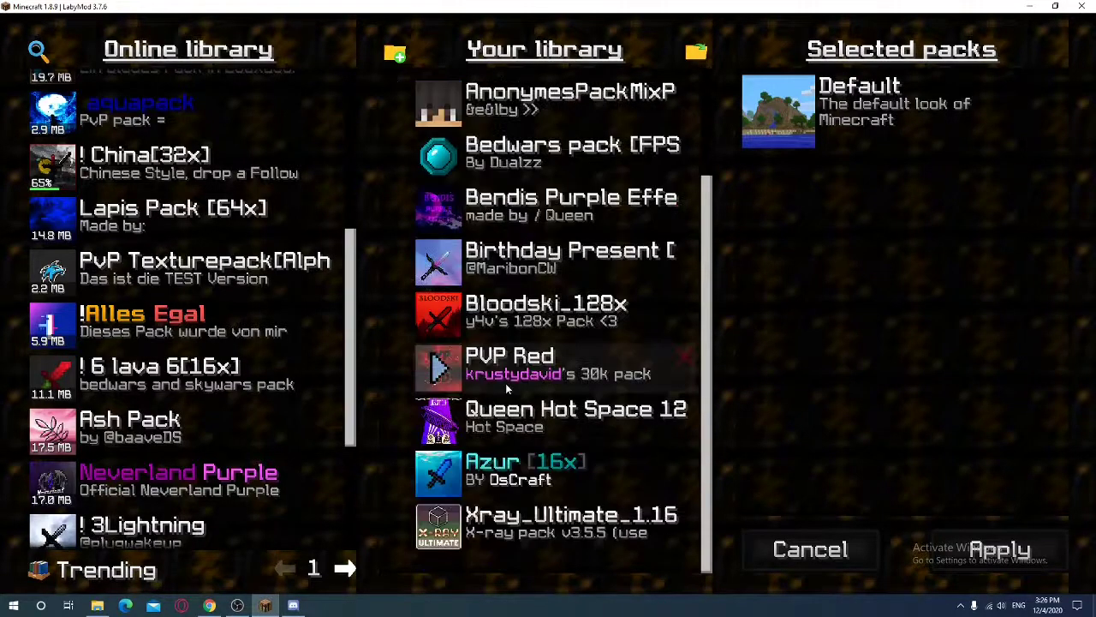
left_click_drag(541, 521, 504, 542)
scroll(555, 312, "up", 4)
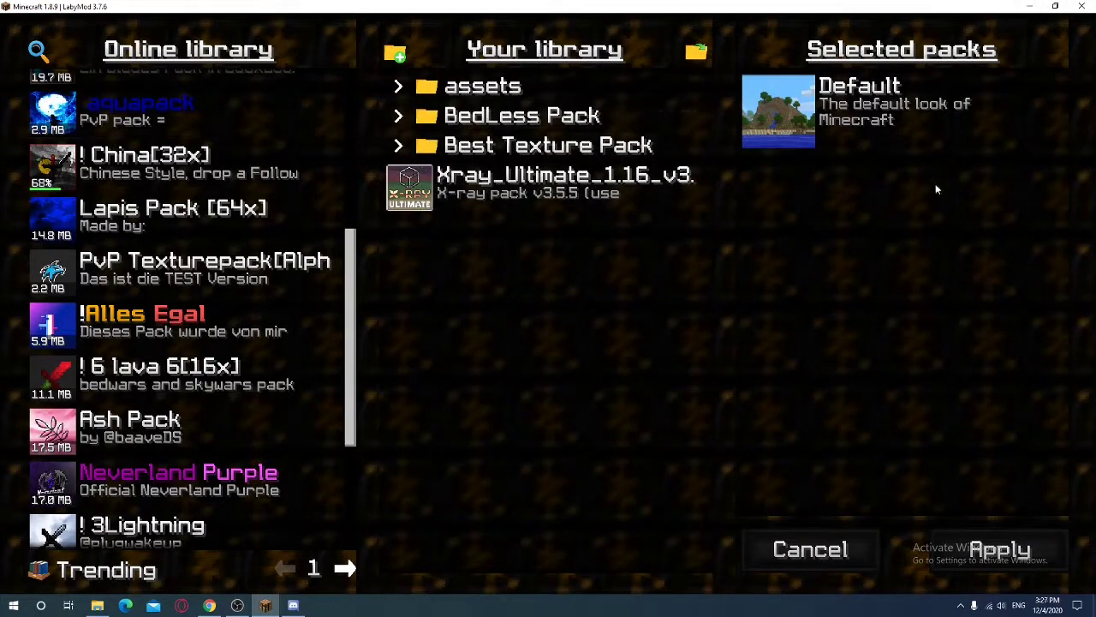
Move the Bedless archive out of resourcepacks onto the desktop and close that folder
left_click(1030, 6)
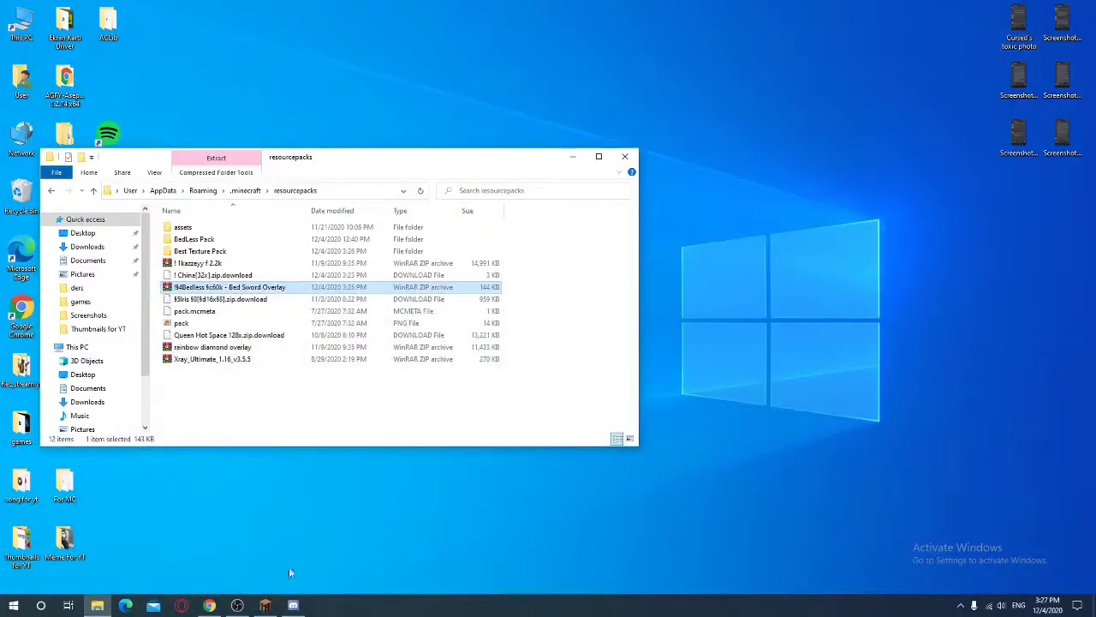
left_click_drag(299, 289, 759, 205)
left_click(628, 159)
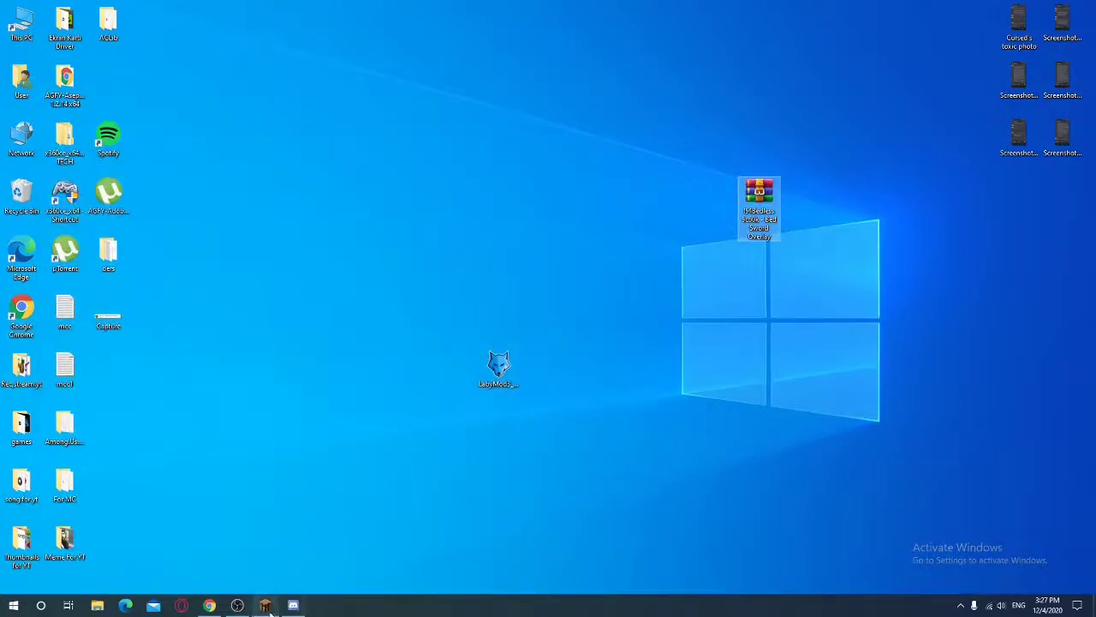
Leave Minecraft's resource pack screen without applying and quit the game from the LabyMod menu
left_click(266, 605)
left_click(810, 549)
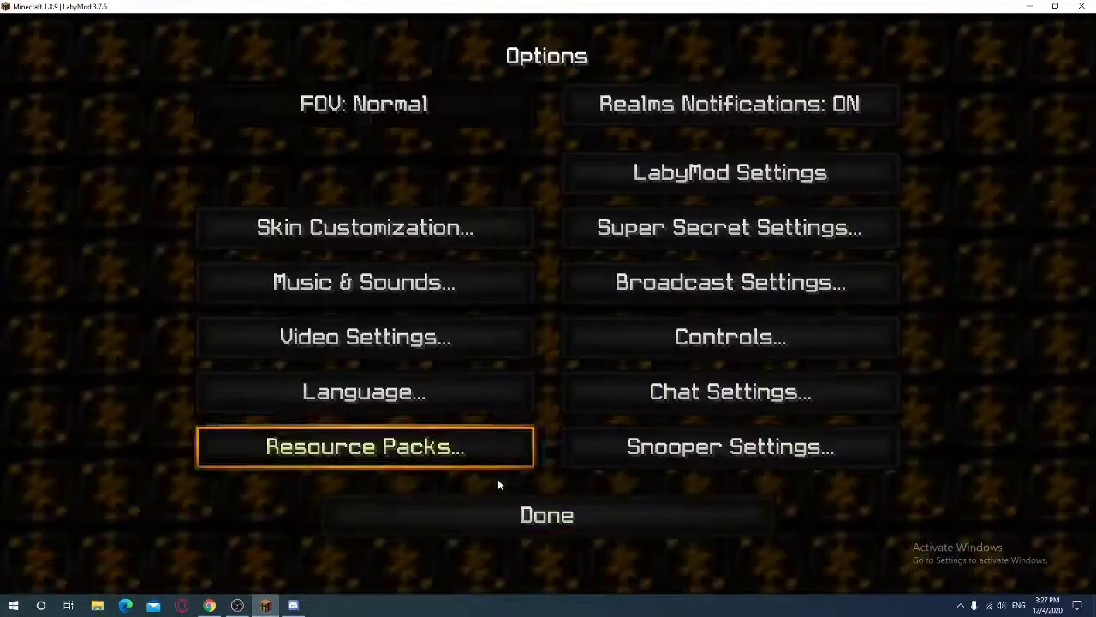
left_click(484, 514)
left_click(548, 408)
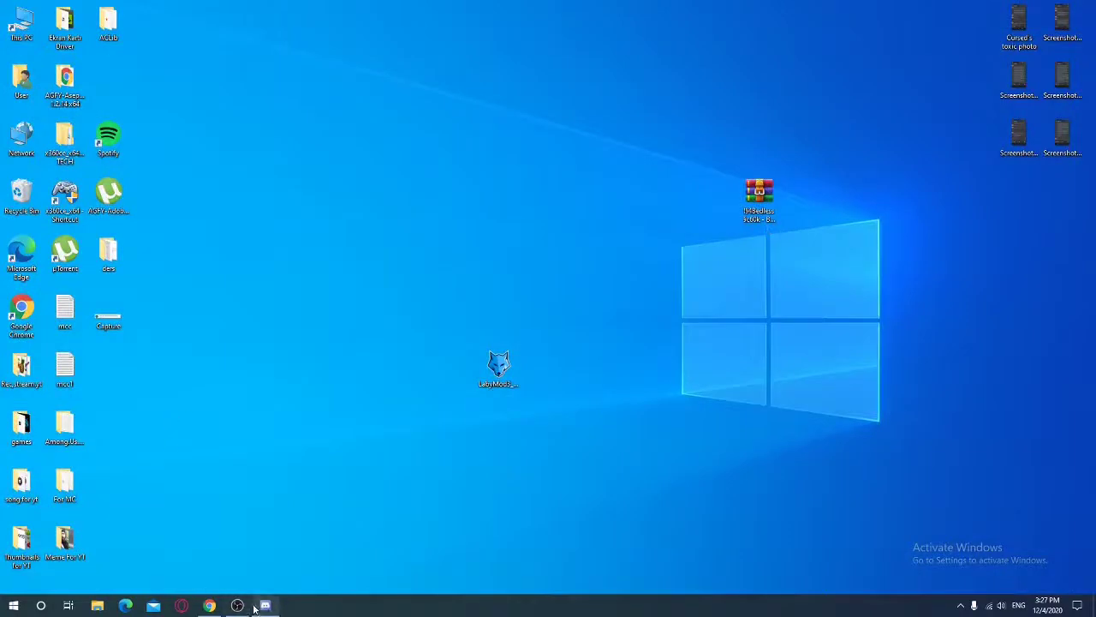
Reopen .minecraft > resourcepacks via the Run dialog and move the Bedless archive back in
key("Escape")
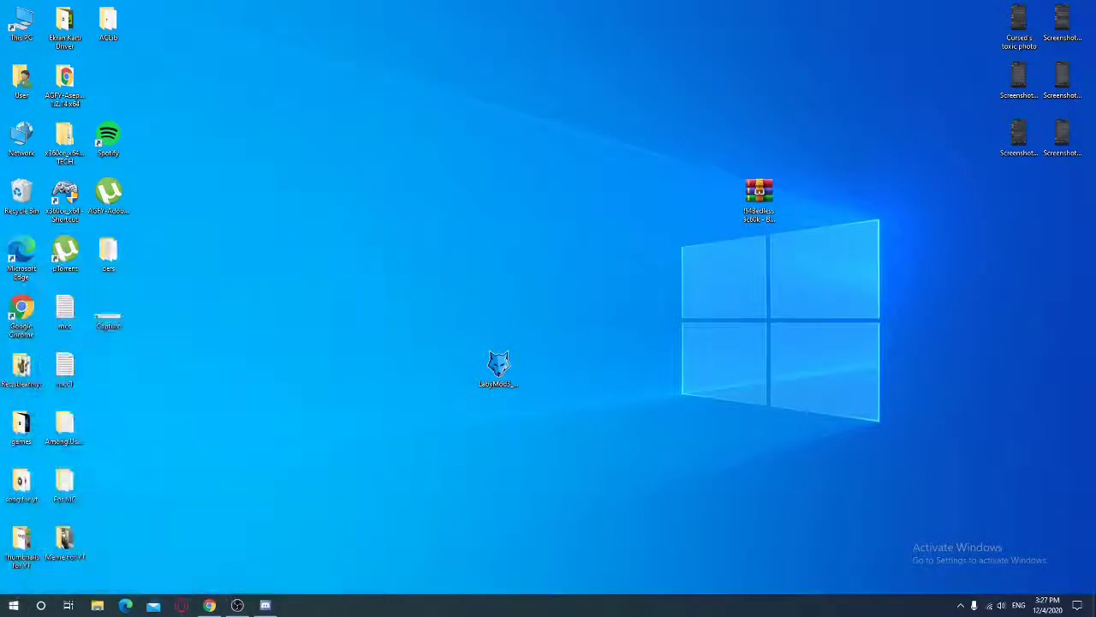
key("super")
type("run")
key("Return")
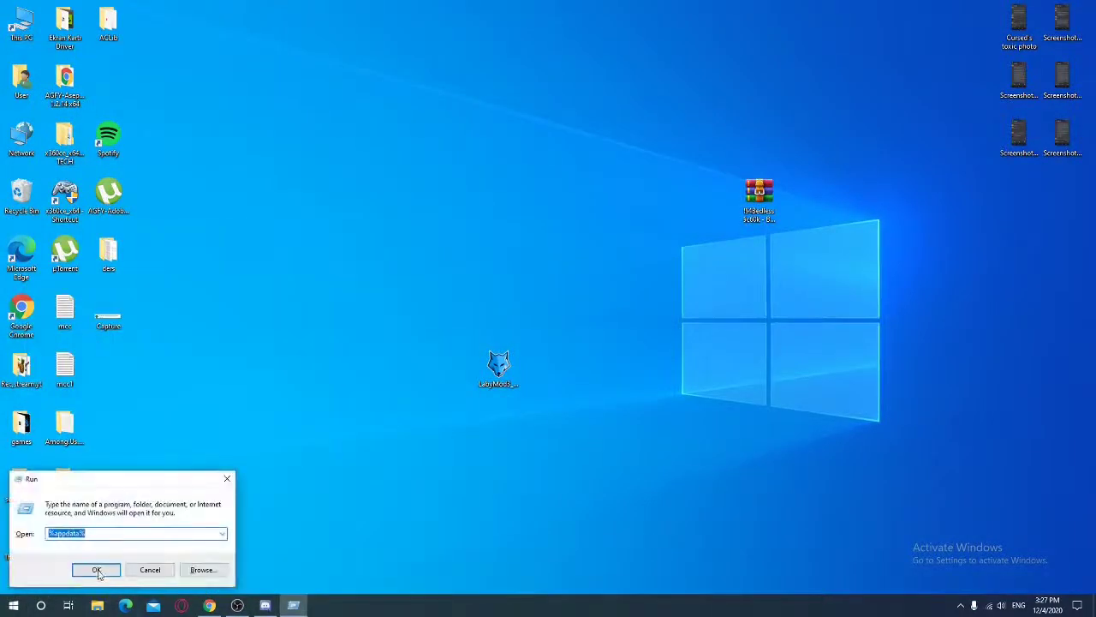
left_click(96, 569)
double_click(208, 235)
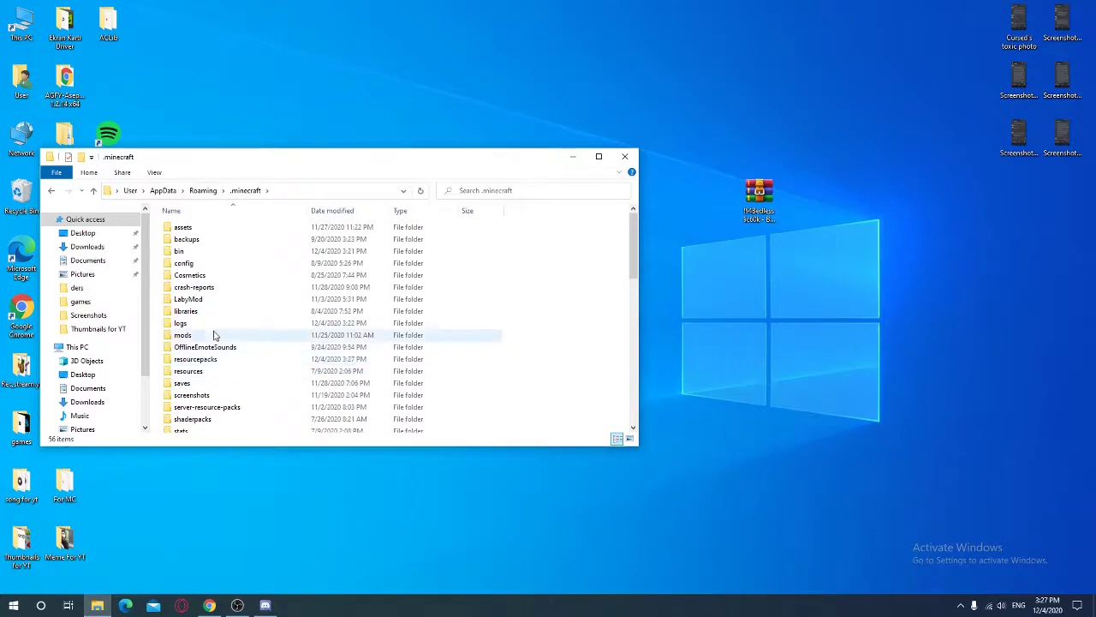
double_click(213, 360)
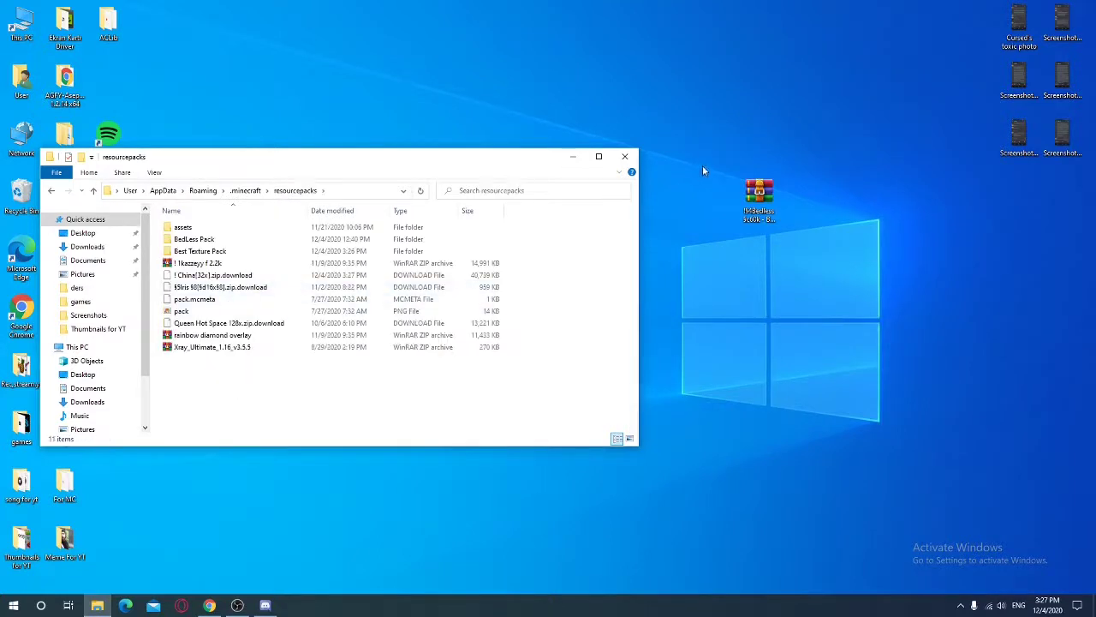
left_click_drag(759, 195, 396, 366)
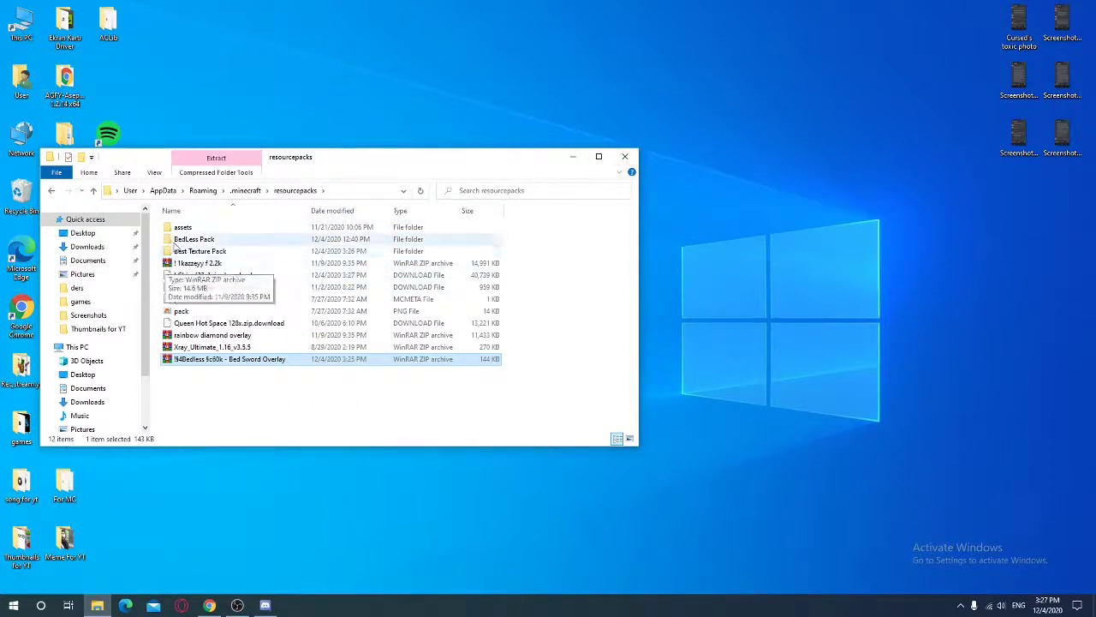
Open the Best Texture Pack folder to view its nine pack ZIPs, then close it
left_click(197, 253)
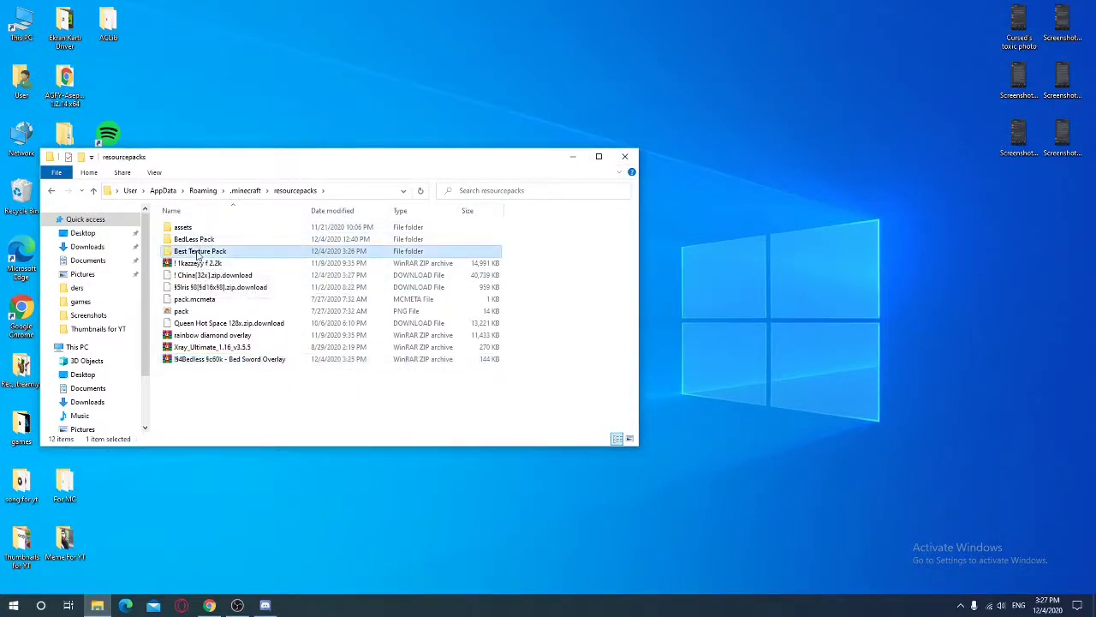
double_click(197, 253)
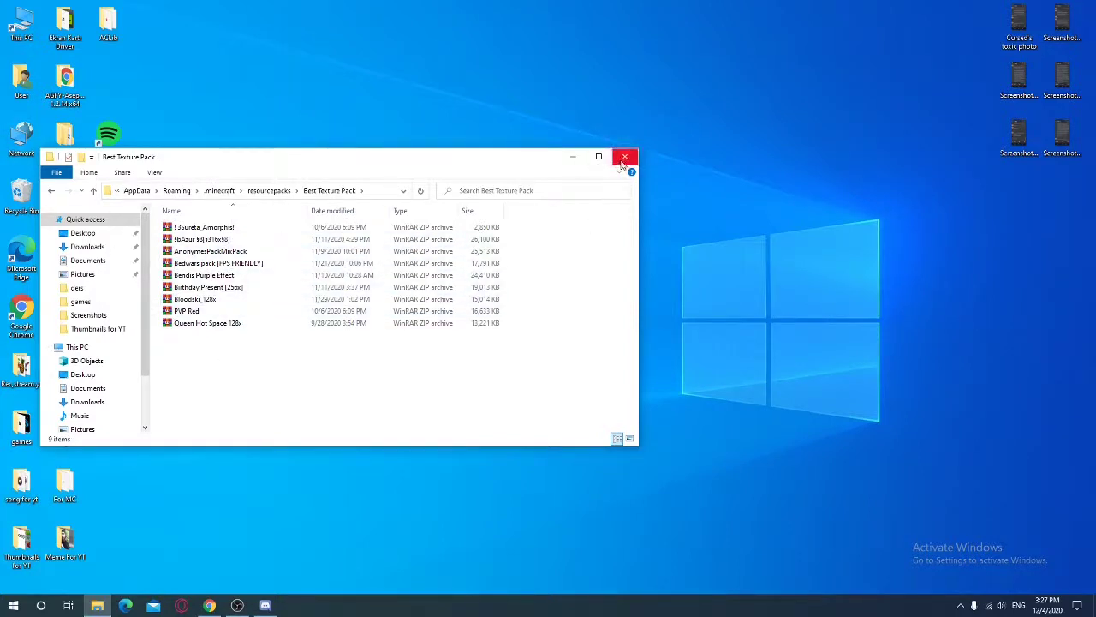
left_click(625, 156)
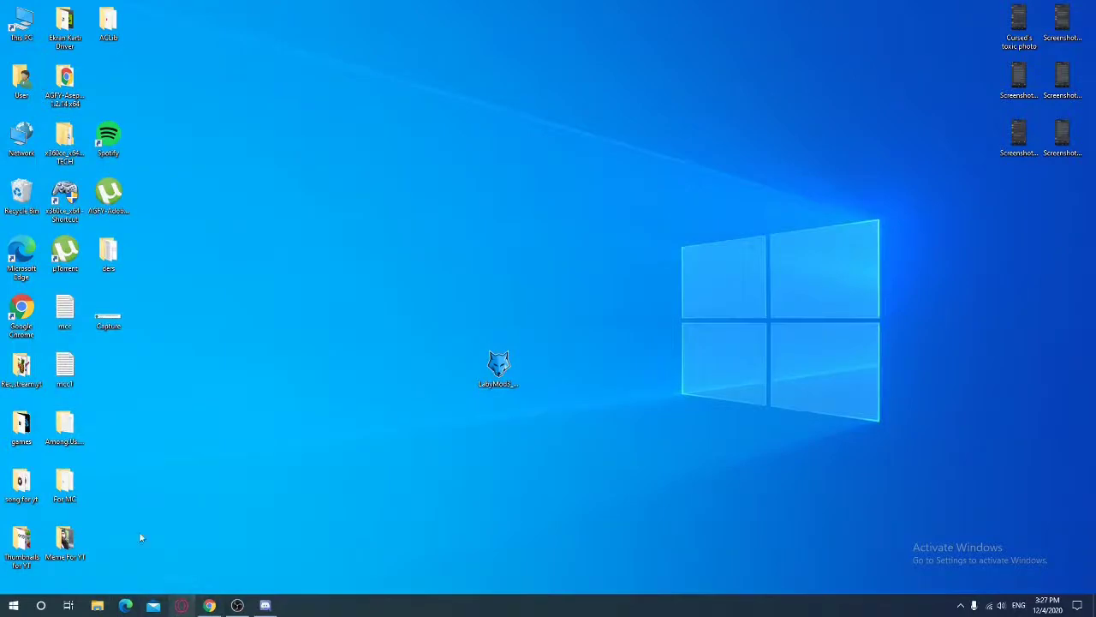
Run Minecraft Launcher from the games folder and play the modded 1.8.9 LabyMod installation, accepting the warning
double_click(12, 432)
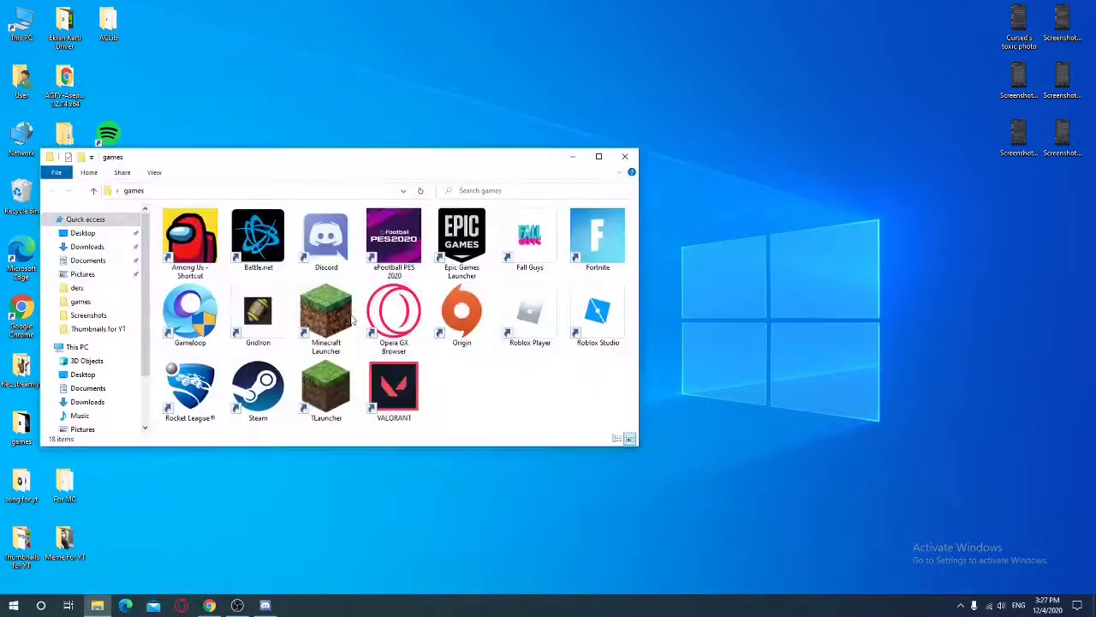
left_click(326, 317)
left_click(625, 157)
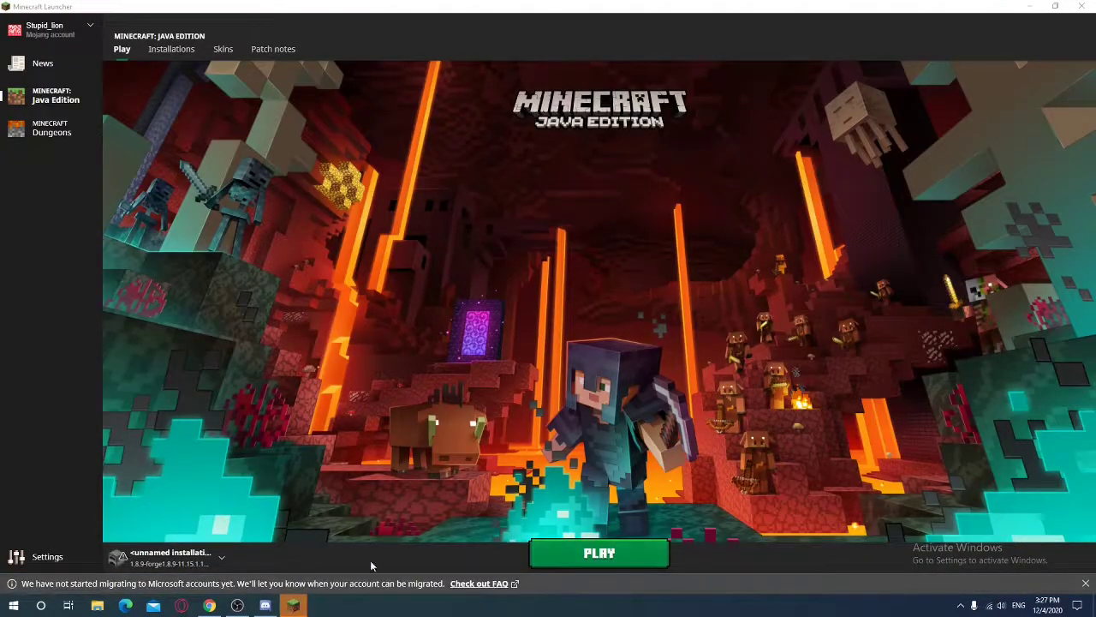
left_click(622, 563)
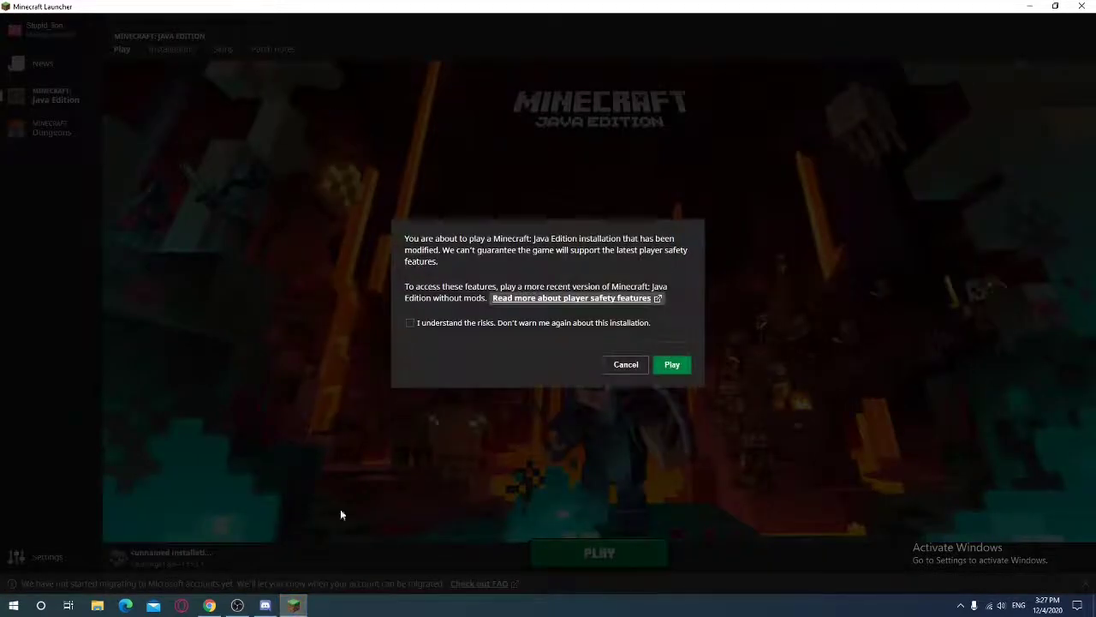
left_click(672, 369)
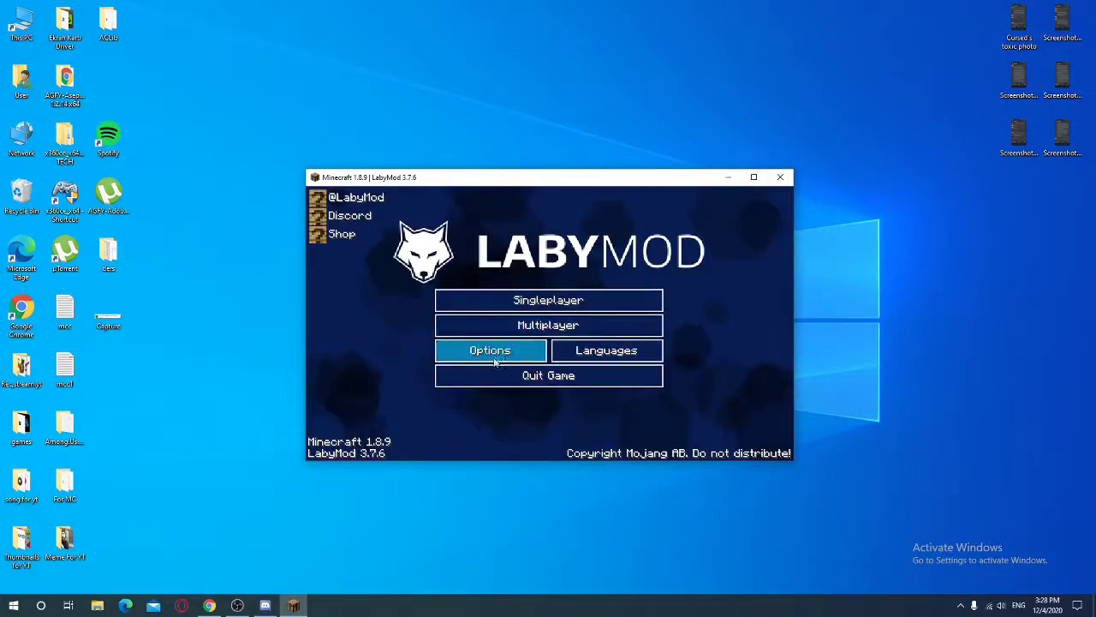
Maximize the game and, under Options > Resource Packs, place the Bedless 60k pack above Default
left_click(481, 351)
left_click(751, 177)
left_click(428, 447)
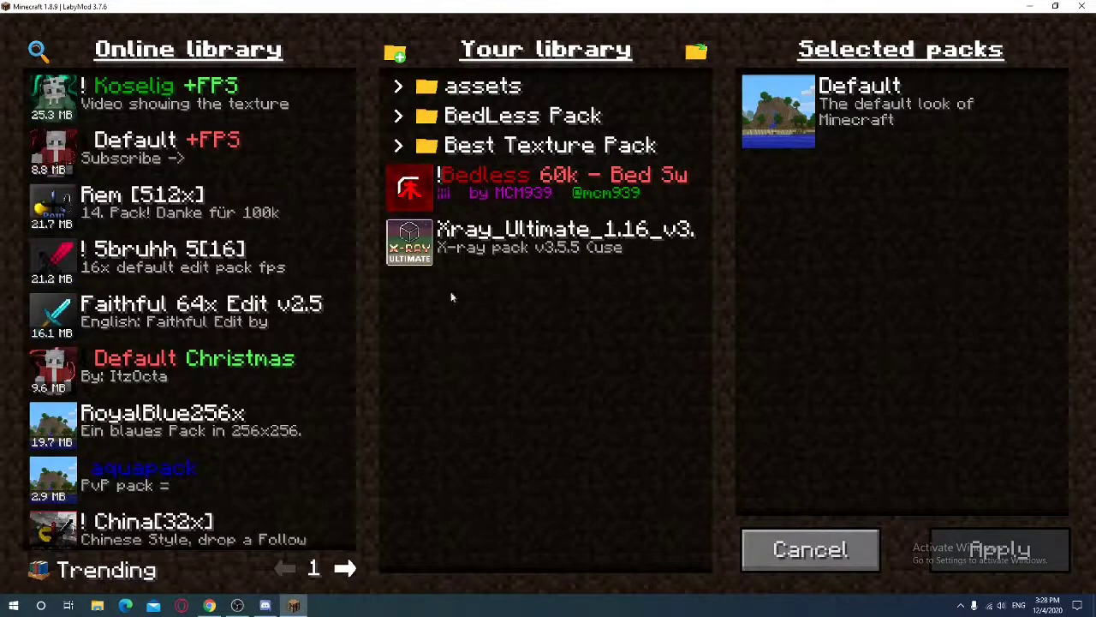
left_click(409, 187)
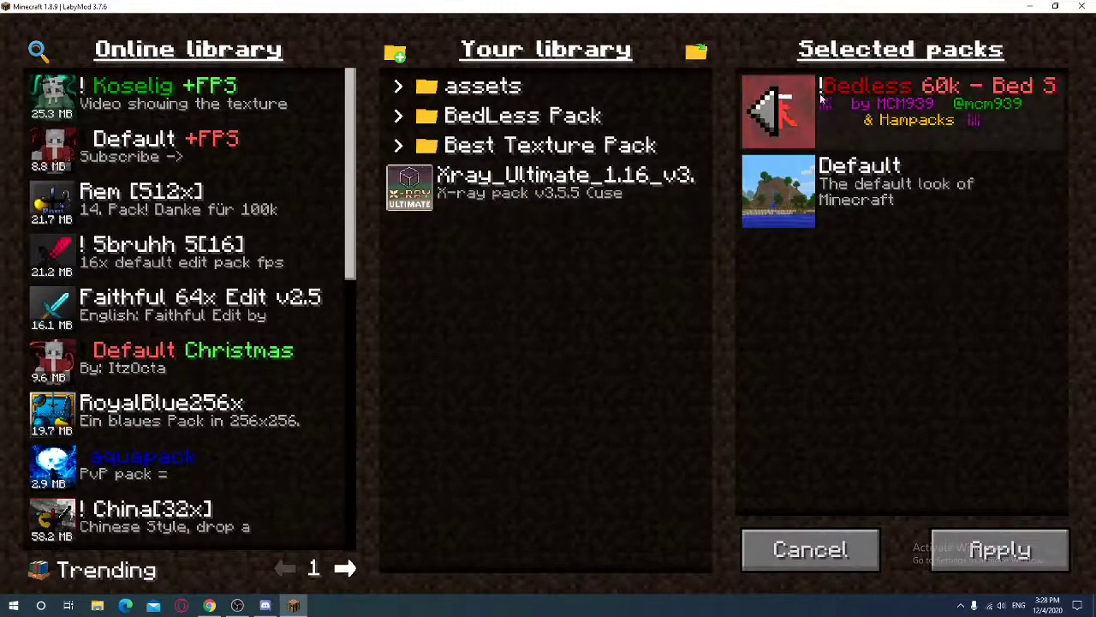
left_click(768, 123)
left_click(409, 187)
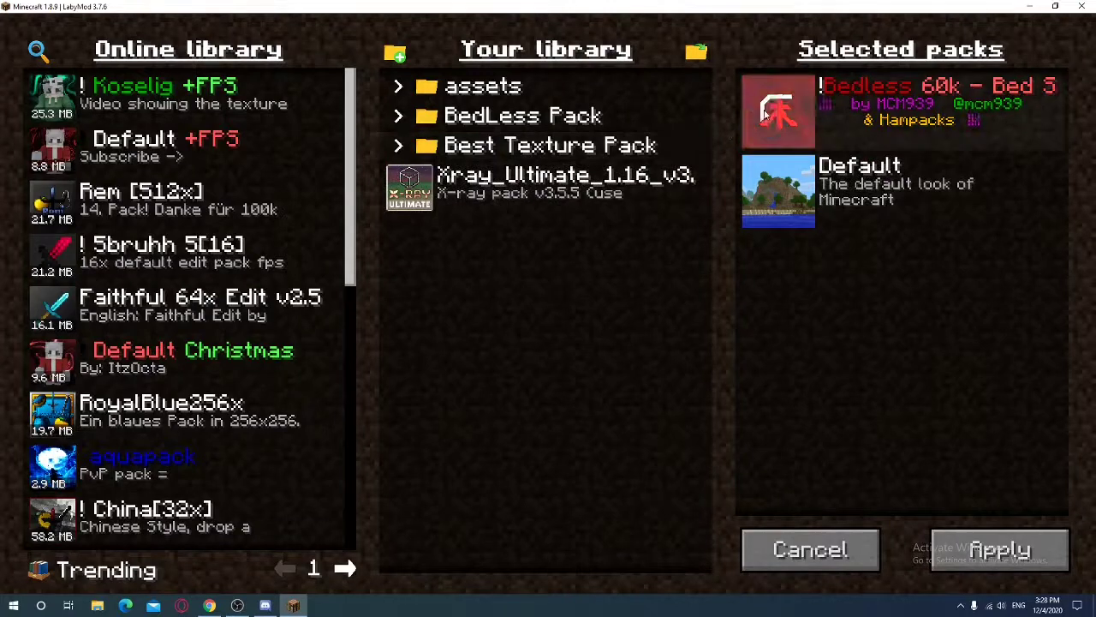
left_click(778, 109)
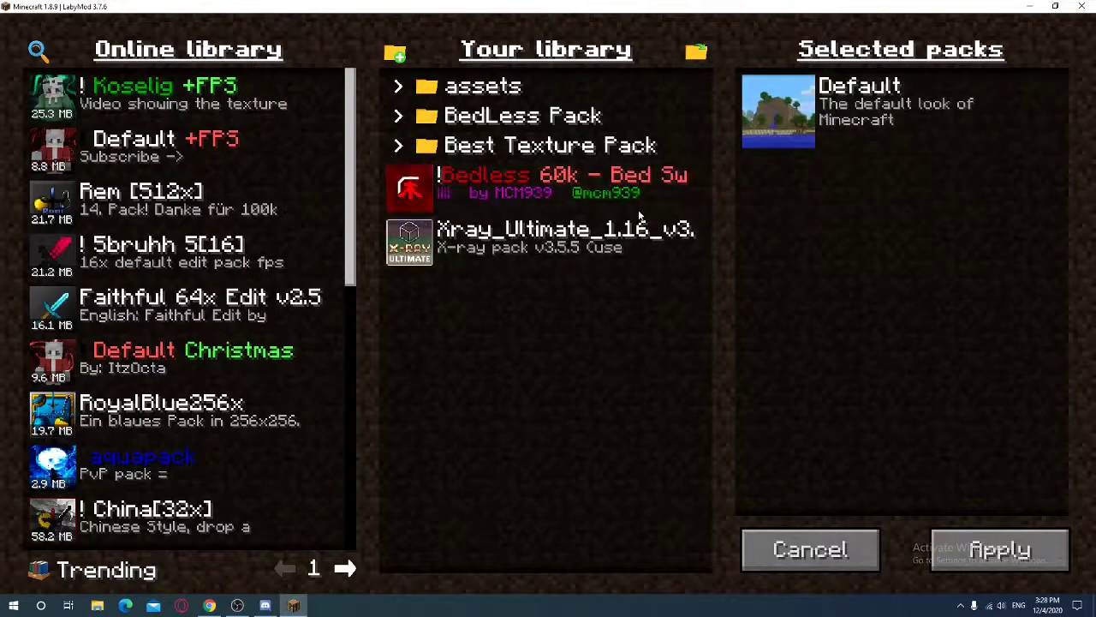
mouse_move(500, 194)
left_mouse_down()
mouse_move(492, 111)
mouse_move(497, 193)
left_mouse_up()
left_click_drag(408, 184, 490, 122)
left_click(439, 156)
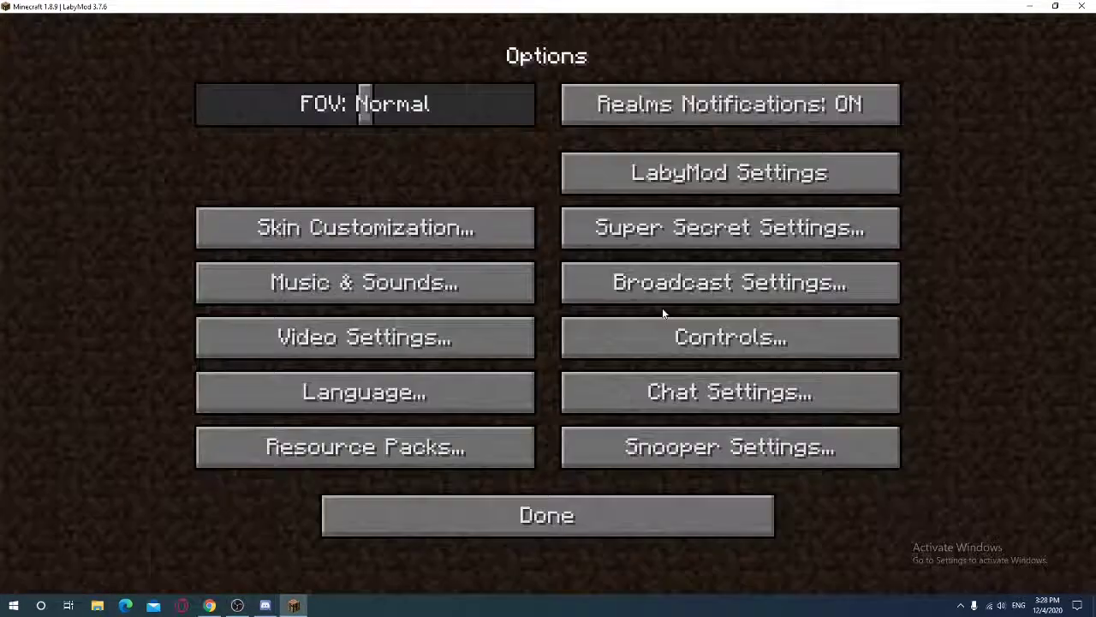
Return to the main menu, recheck the resource pack screen, and close Options again
left_click(396, 524)
left_click(442, 363)
left_click(362, 445)
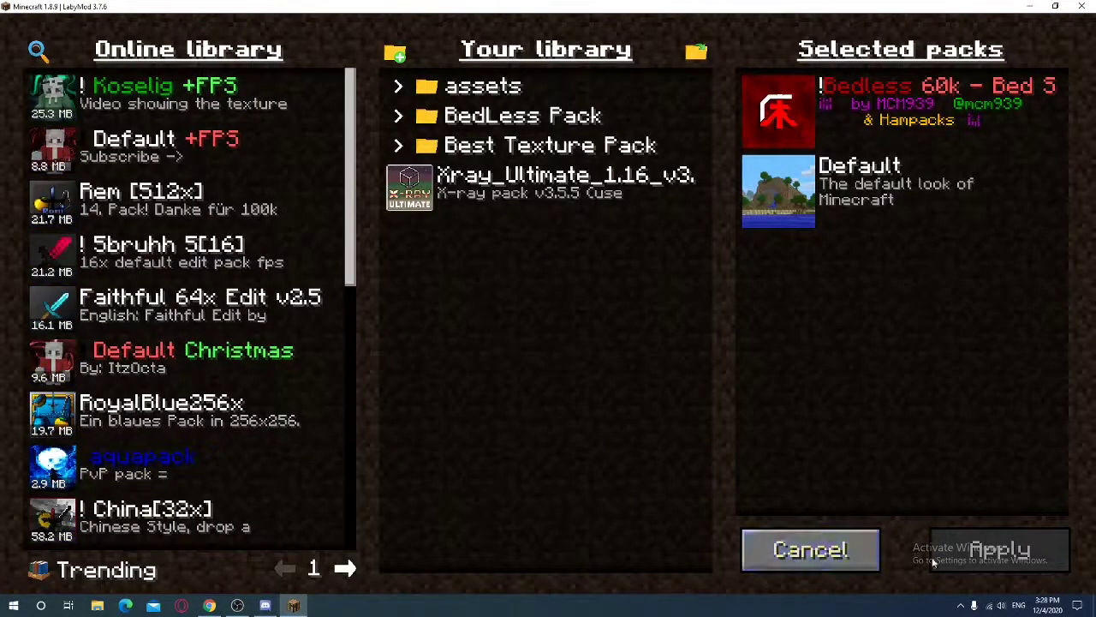
left_click(761, 552)
left_click(591, 534)
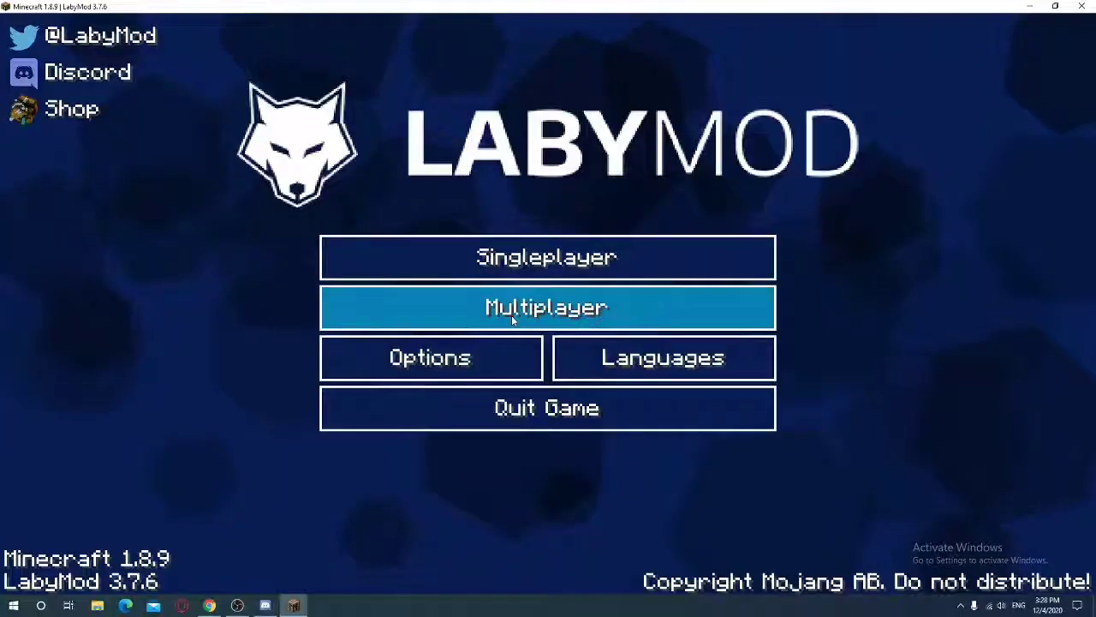
left_click(530, 313)
double_click(484, 175)
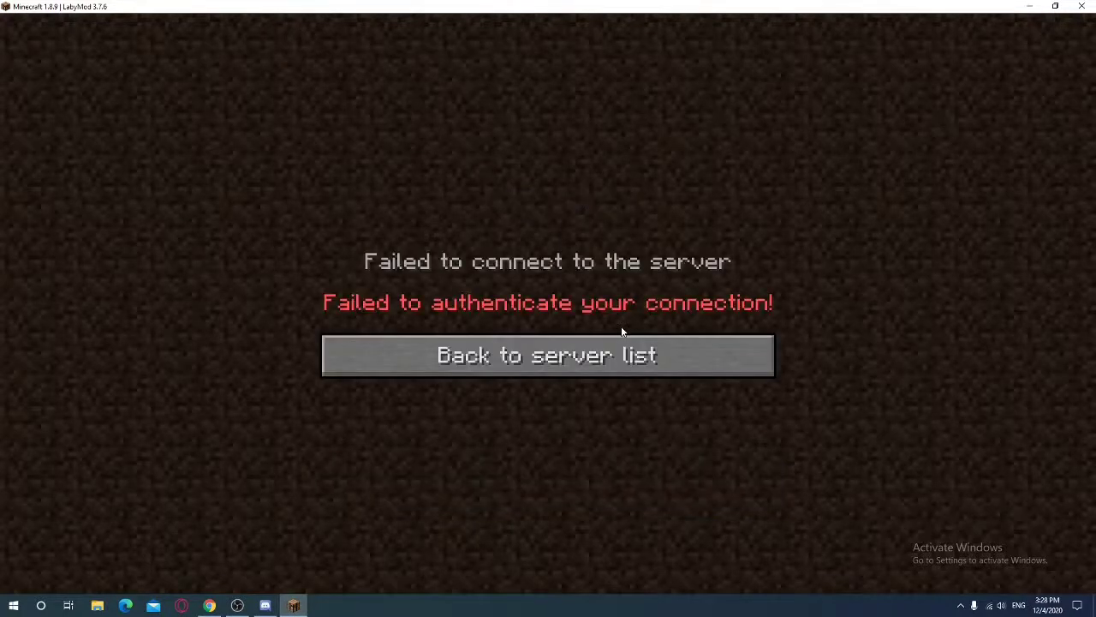
left_click(626, 348)
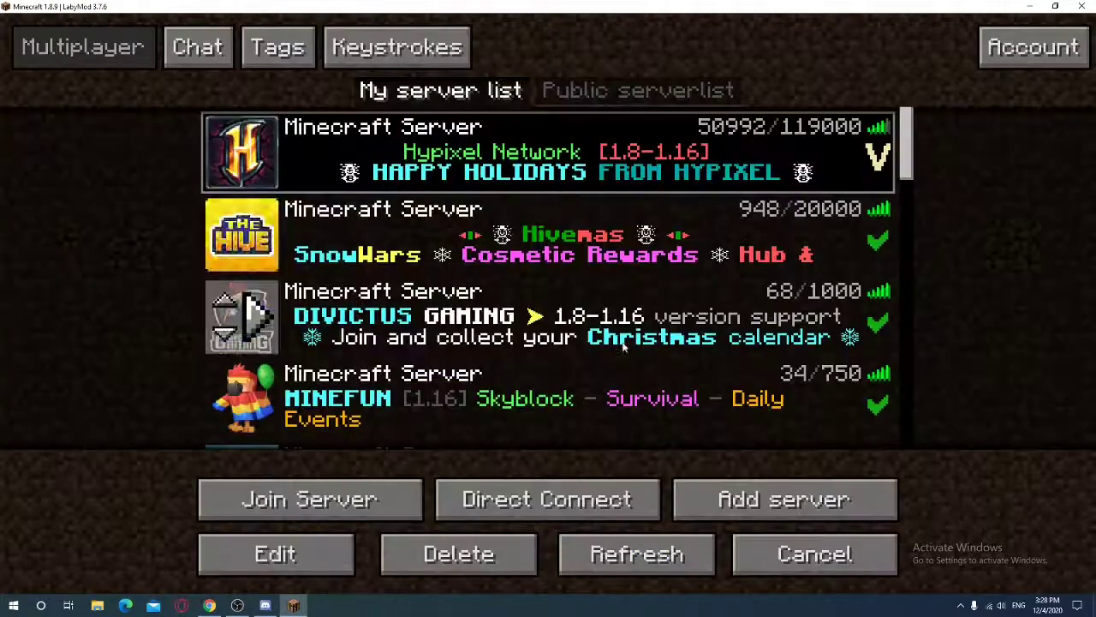
double_click(496, 153)
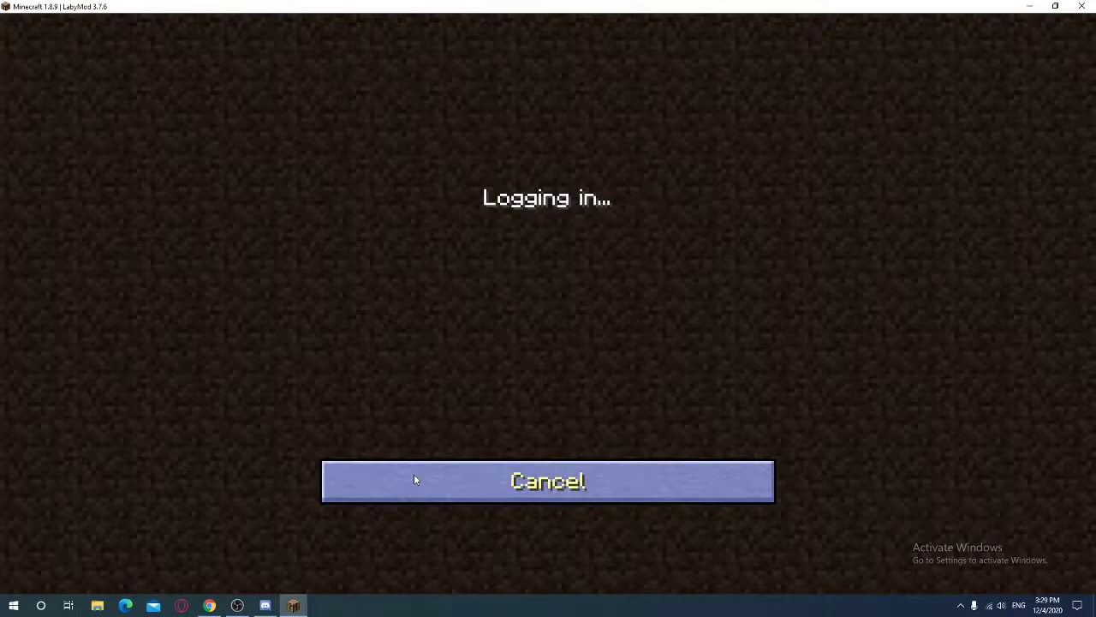
left_click(500, 372)
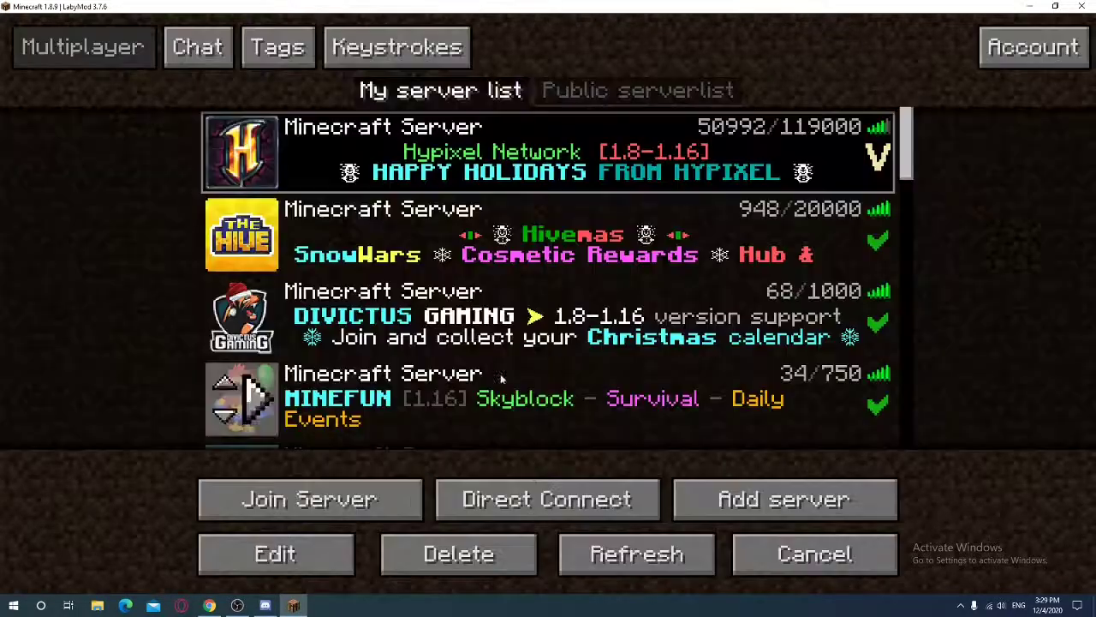
left_click(775, 558)
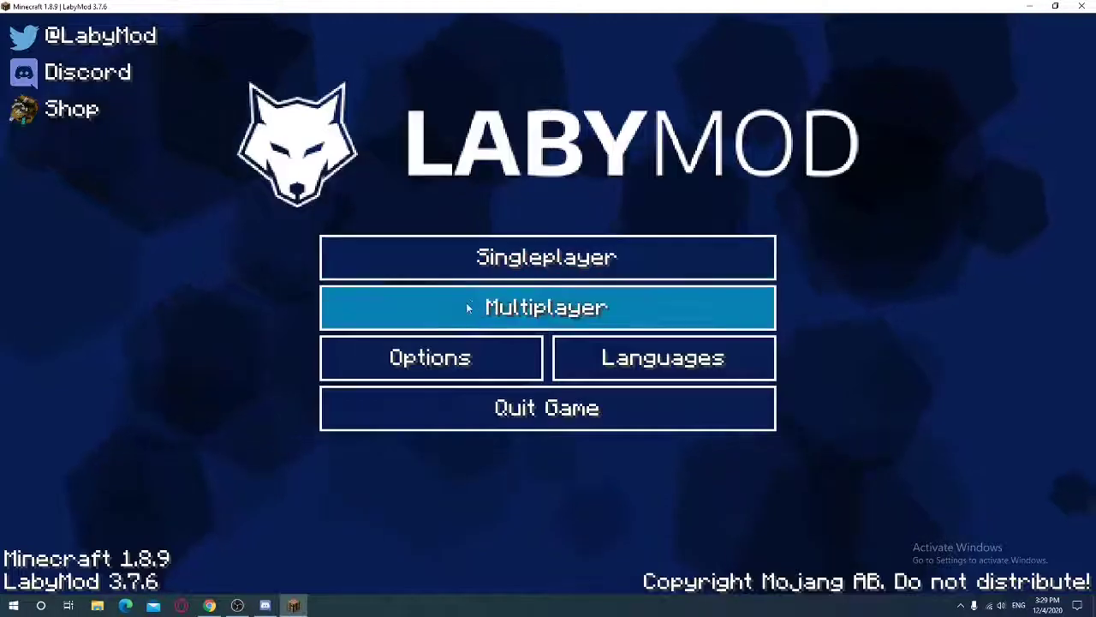
Load the Copy of GP bridge singleplayer world and bring up Discord's 60k-pack channel
left_click(467, 261)
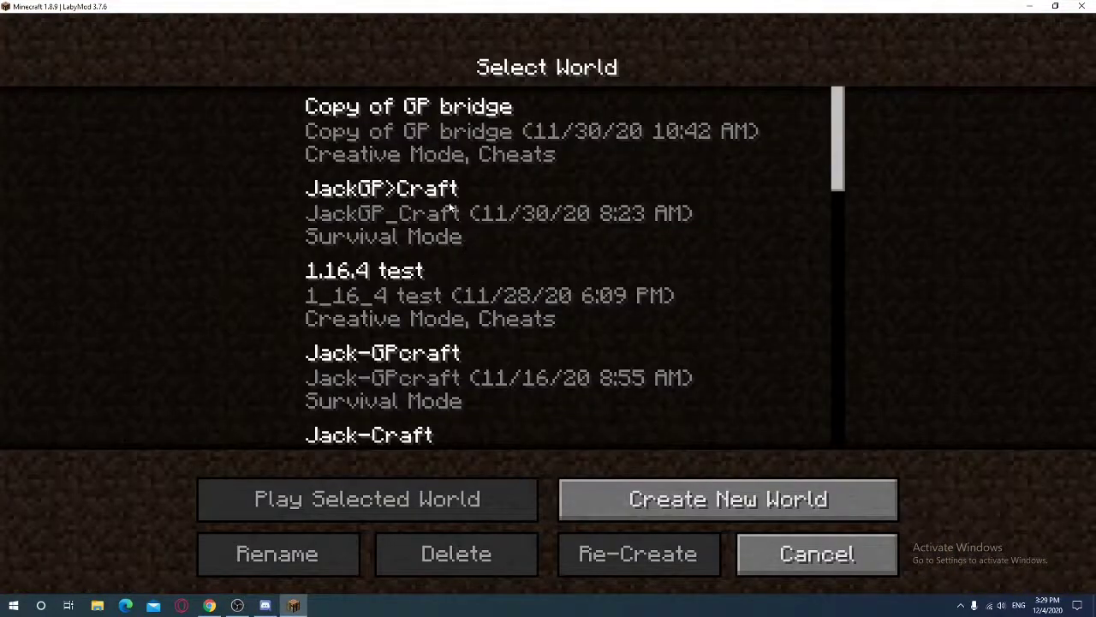
double_click(438, 129)
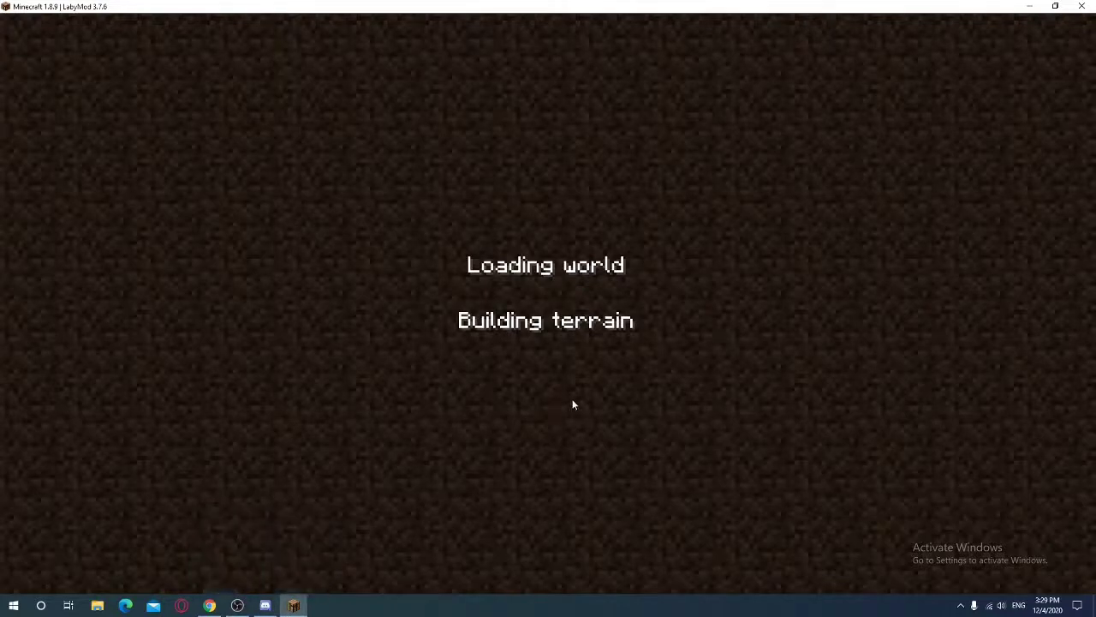
left_click(265, 605)
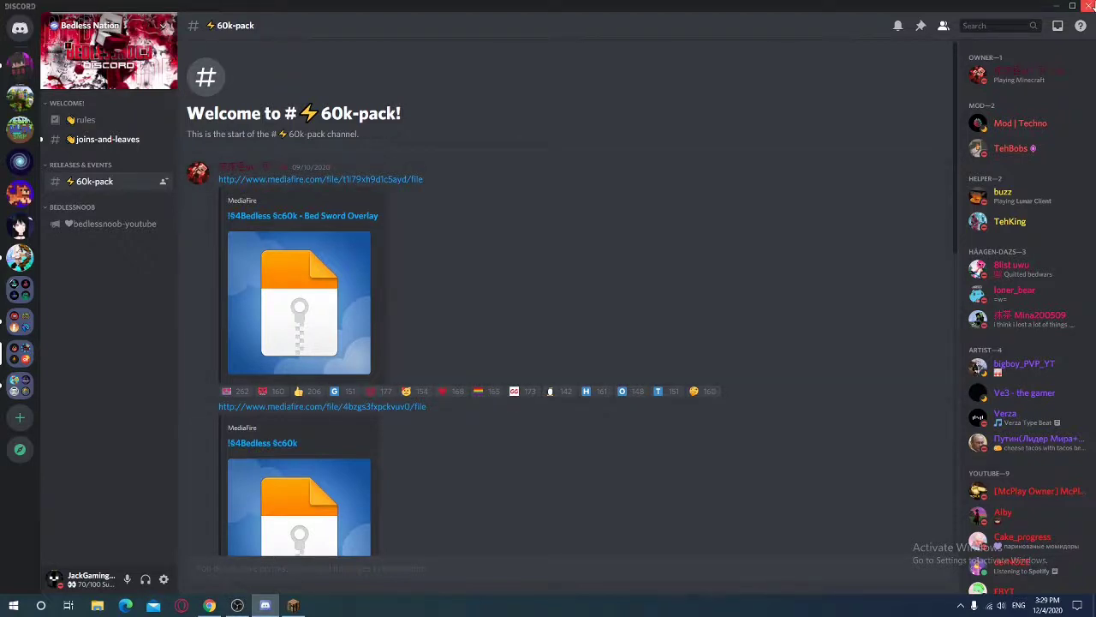
Close Discord, resume the world, and walk around holding the Wooden Sword with the Bedless bed texture
left_click(1089, 6)
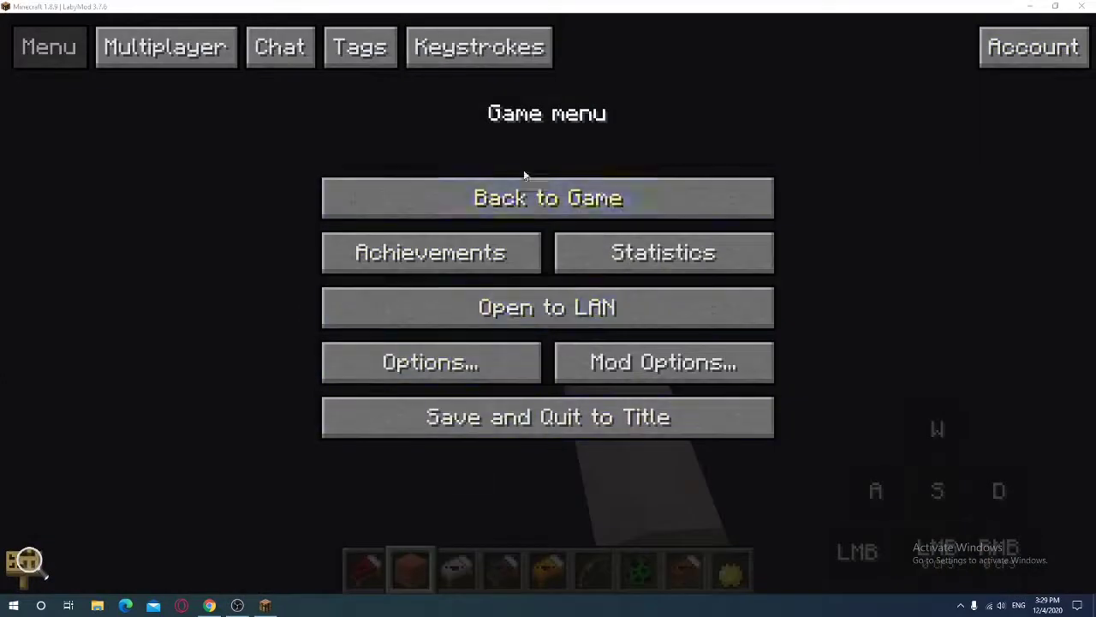
left_click(524, 182)
key("e")
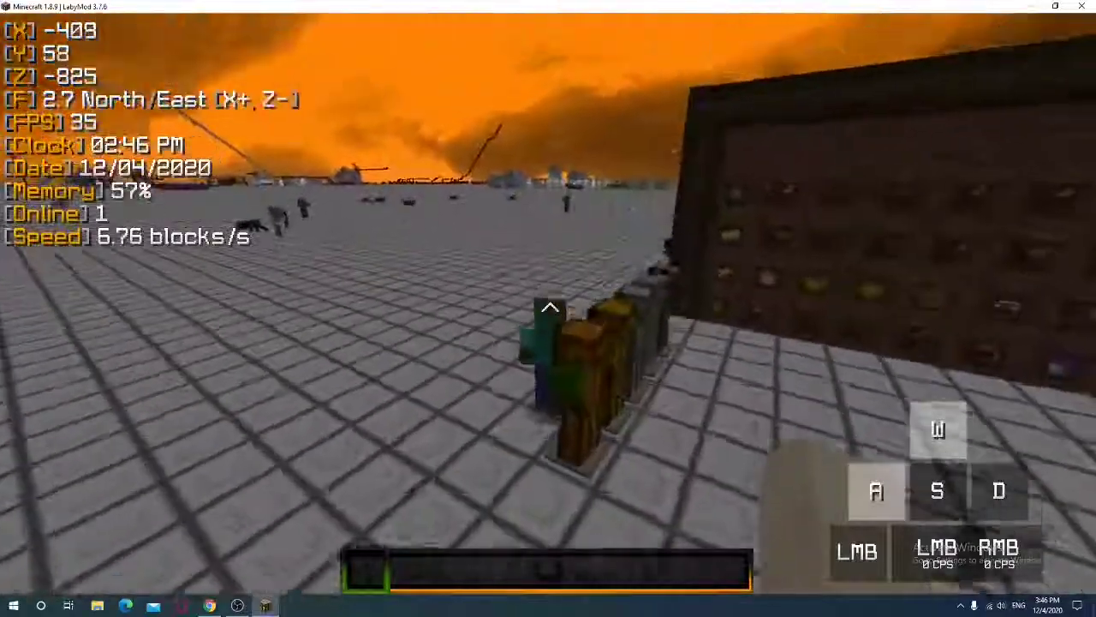
key("w")
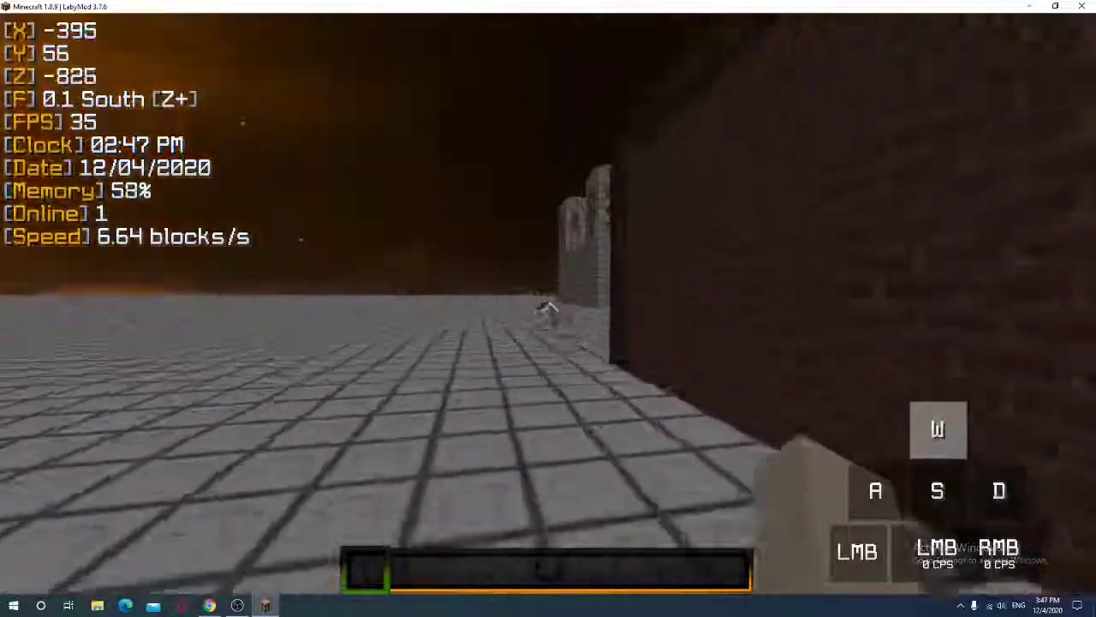
key("a")
key("w")
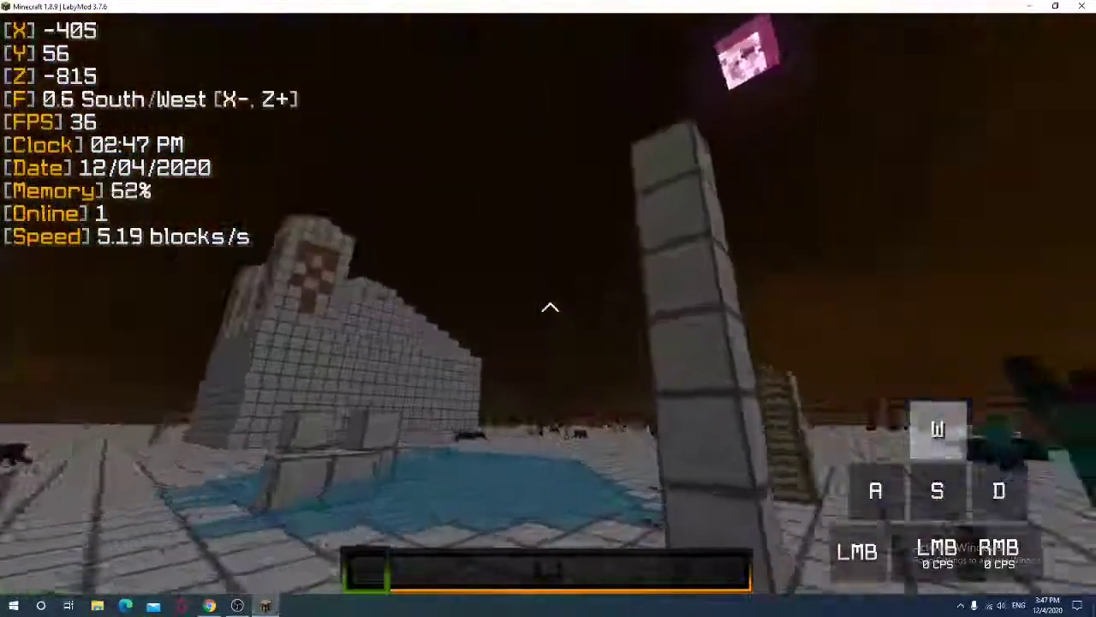
key("s")
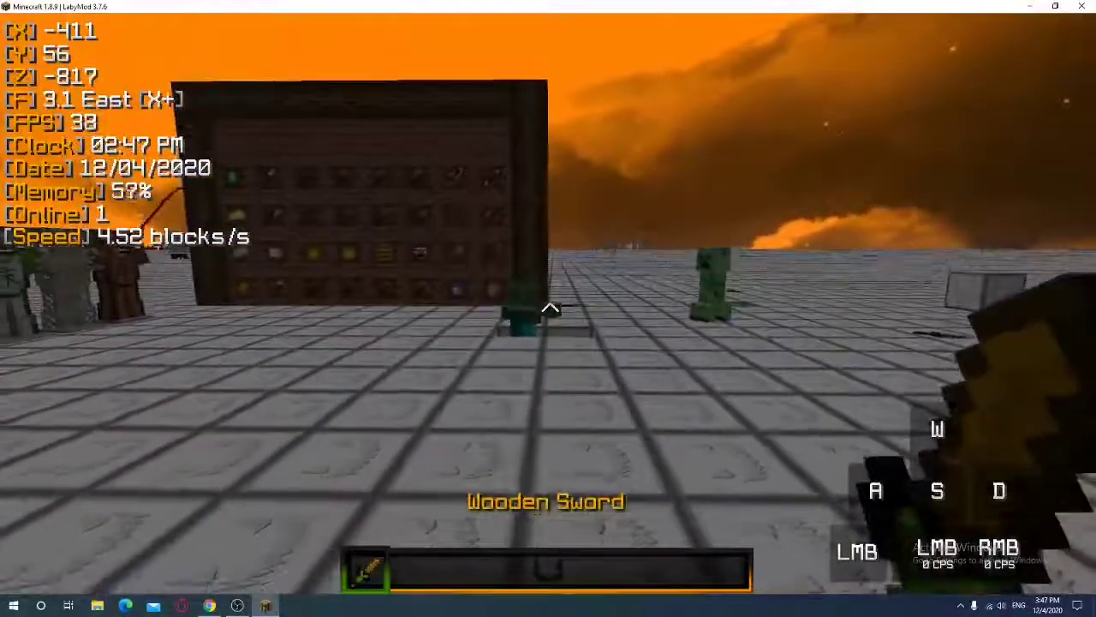